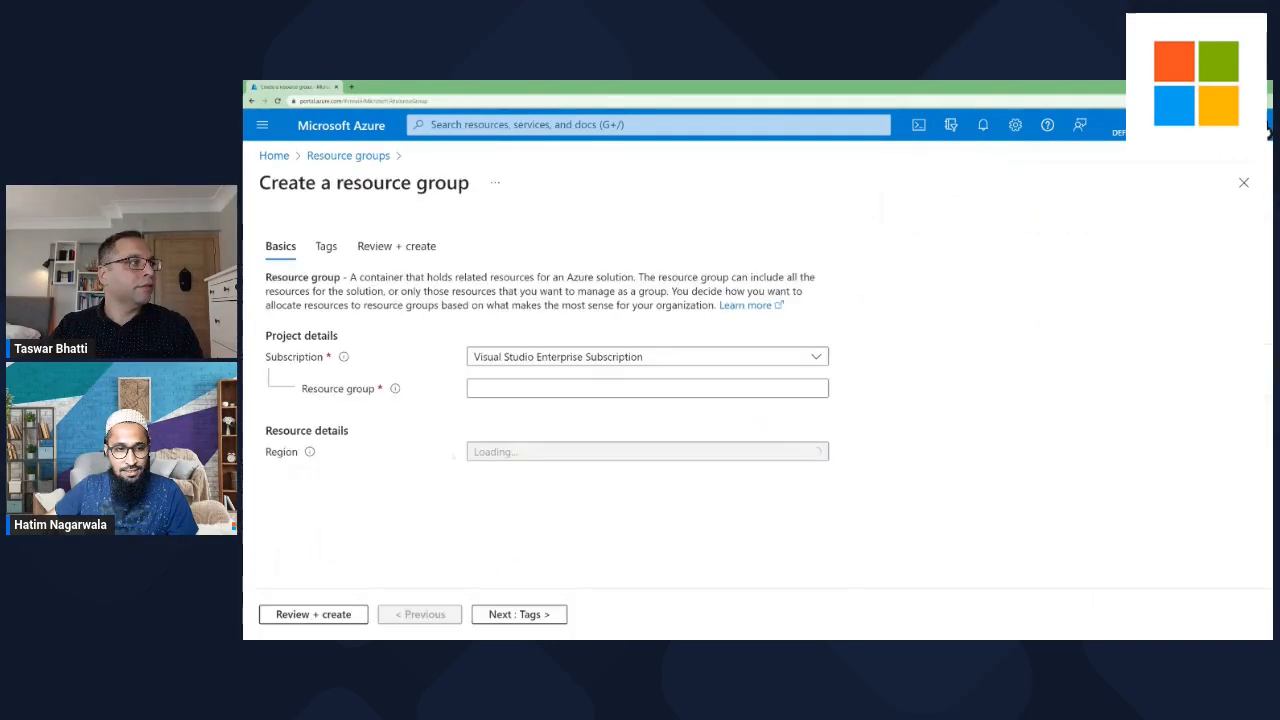
Create a resource group named azuretakeoff in the East US region under the Visual Studio Enterprise Subscription.
left_click(647, 389)
type("azuretakeoo")
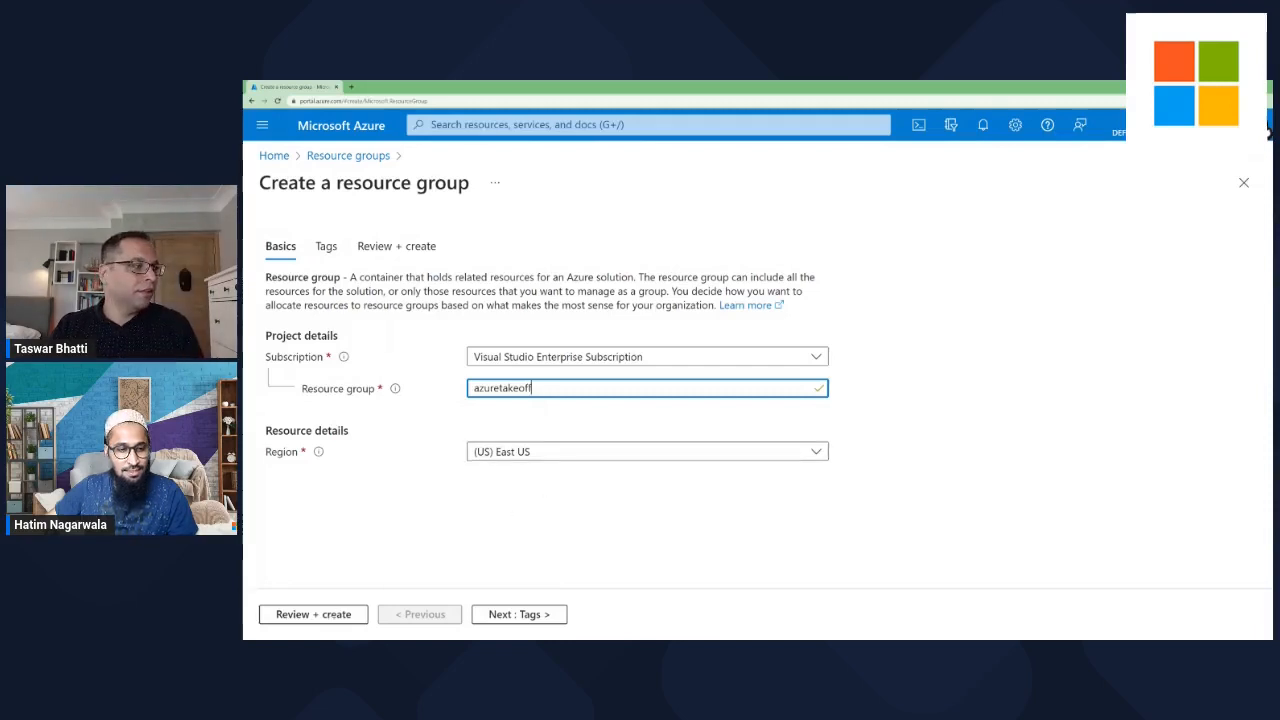
left_click(313, 614)
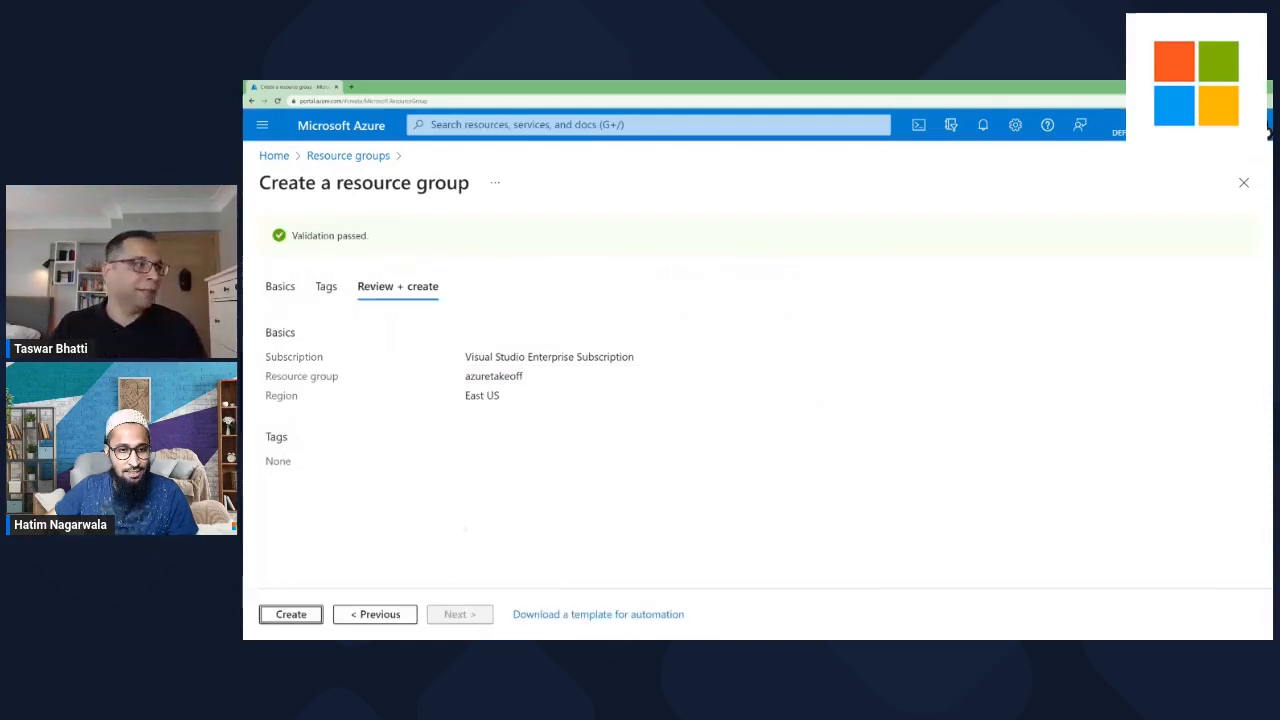
left_click(291, 614)
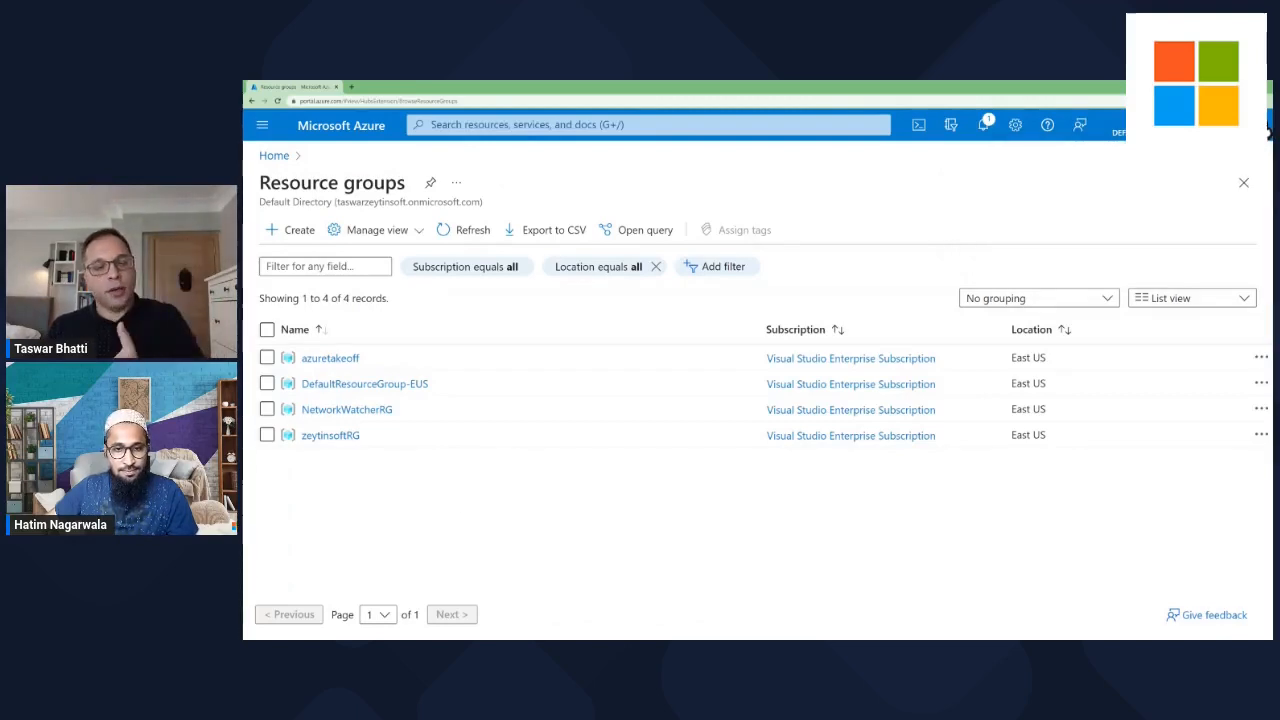
Open the policies of the azuretakeoff resource group and start a new policy assignment.
left_click(330, 358)
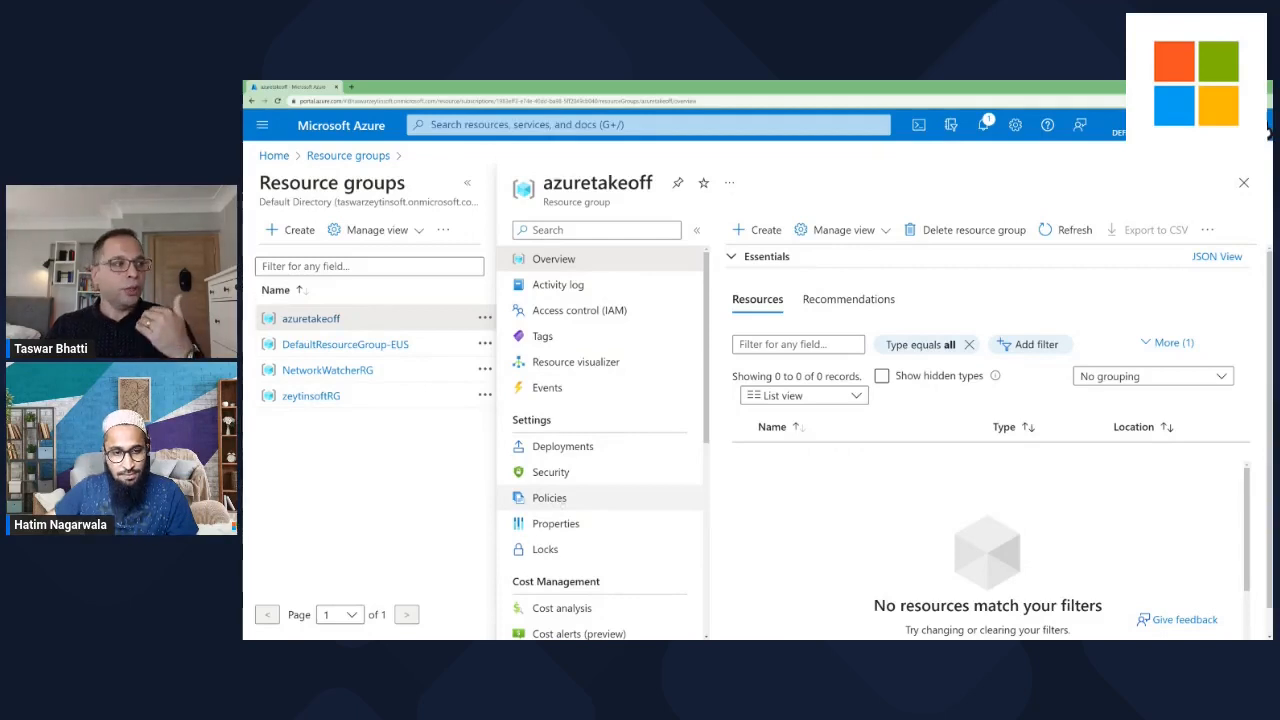
left_click(549, 497)
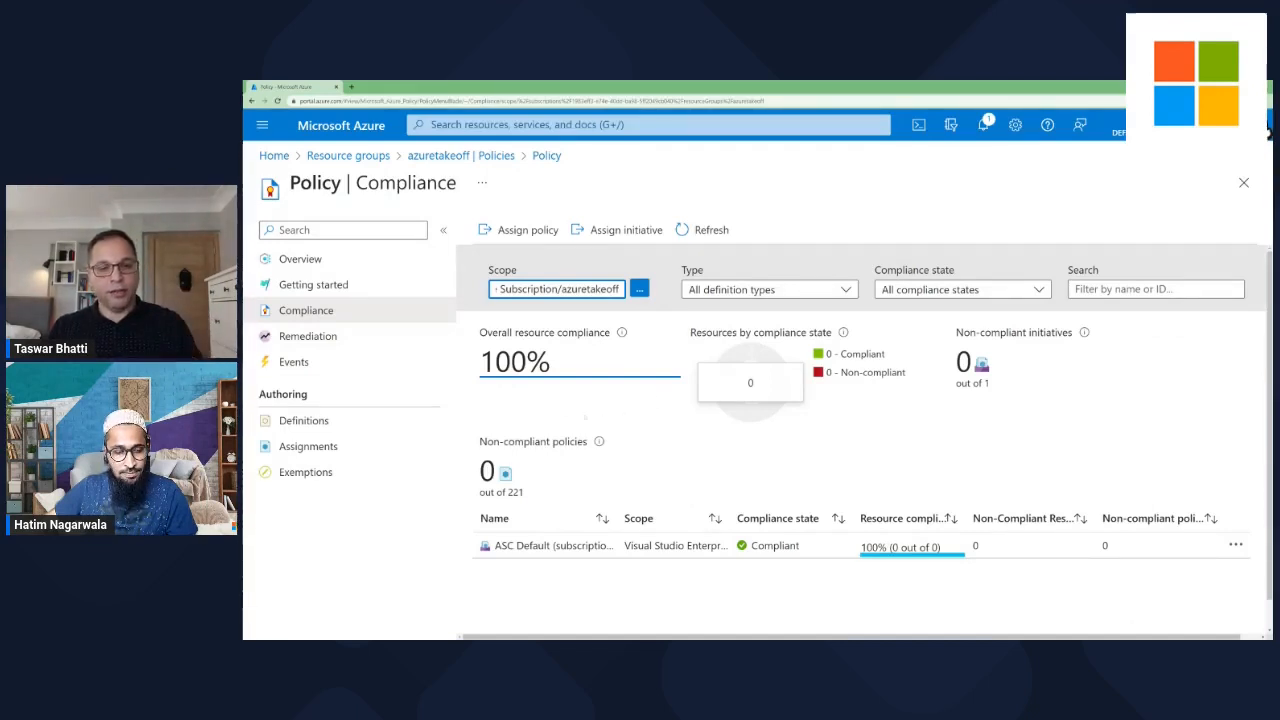
left_click(527, 231)
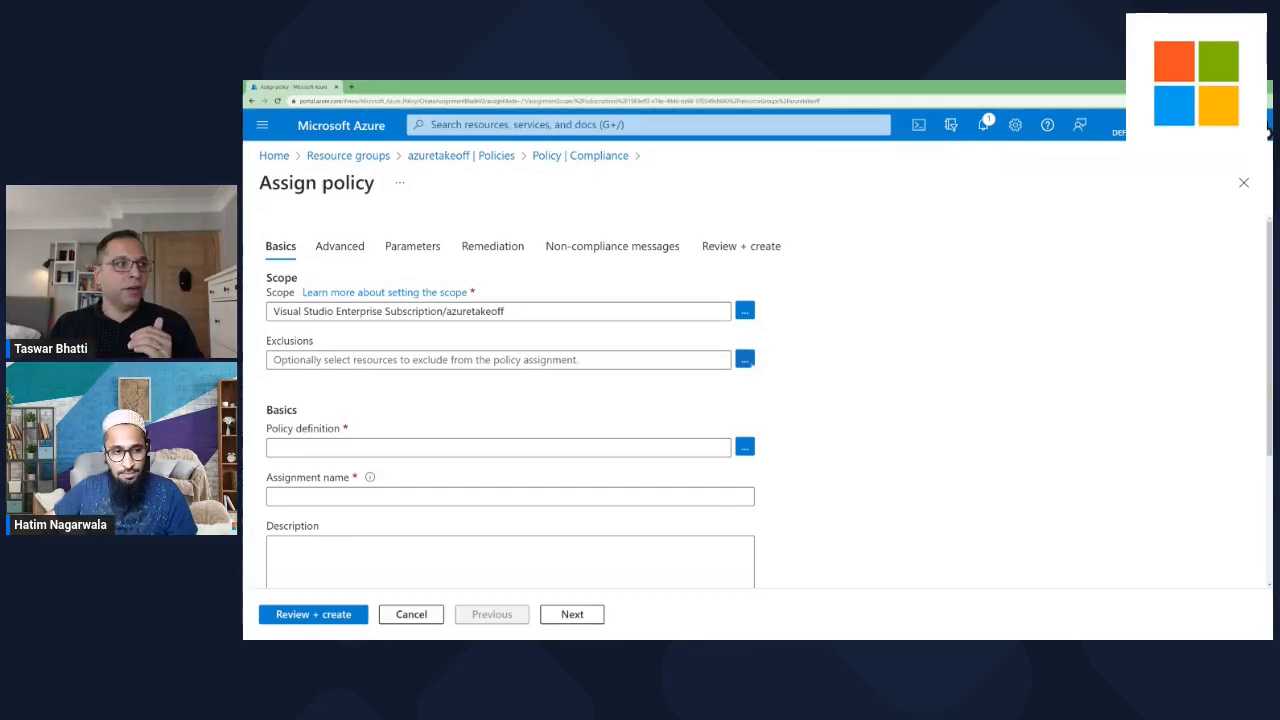
Search the available policy definitions for "location" and add the built-in Allowed locations definition to the assignment.
left_click(744, 358)
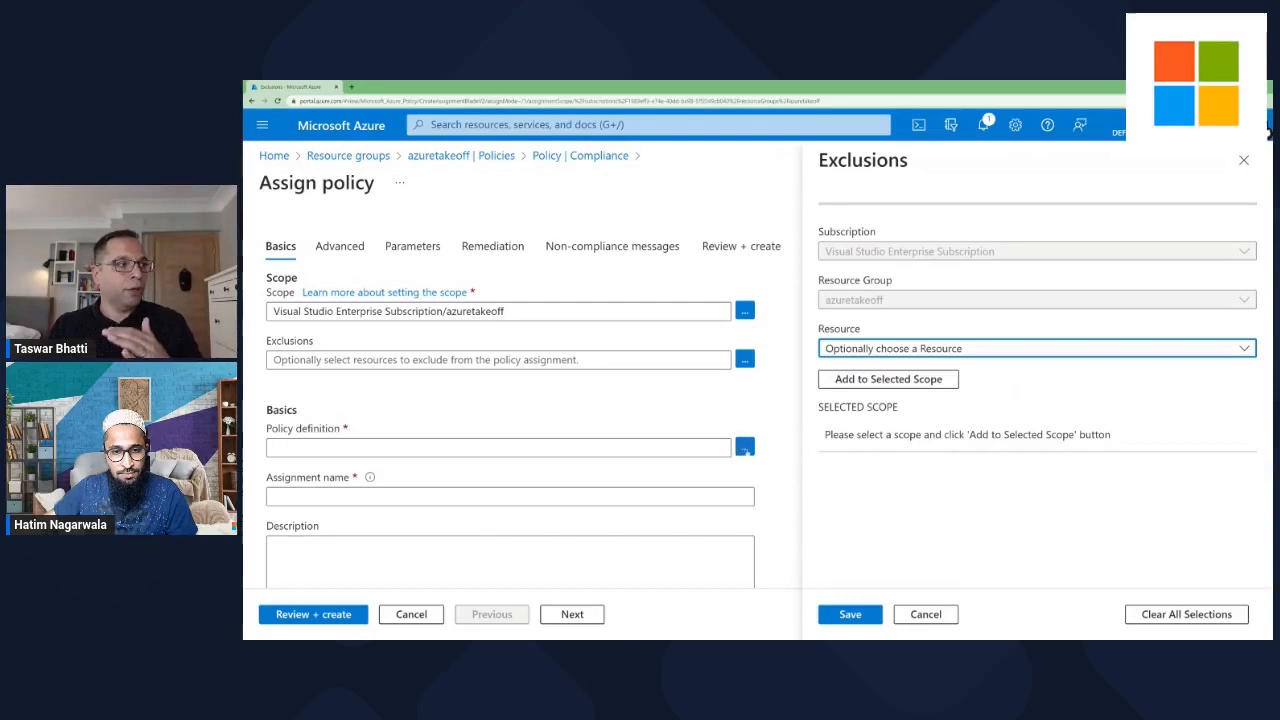
left_click(744, 446)
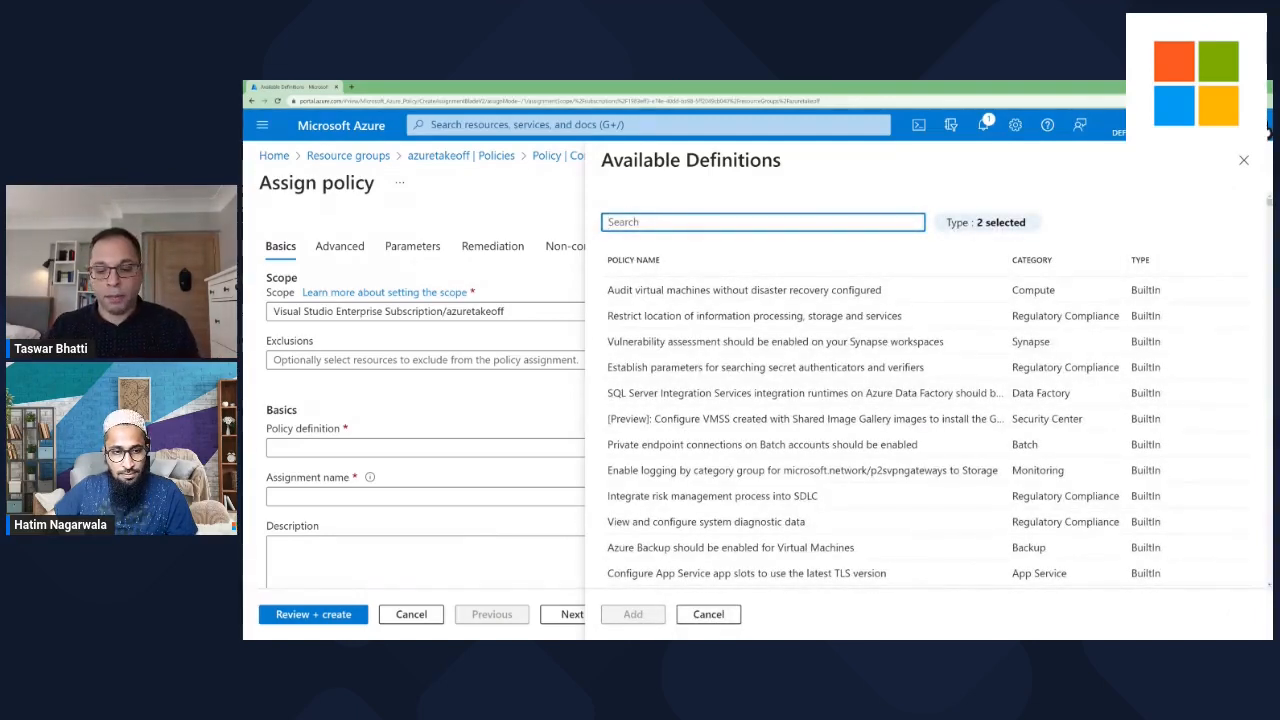
type("location")
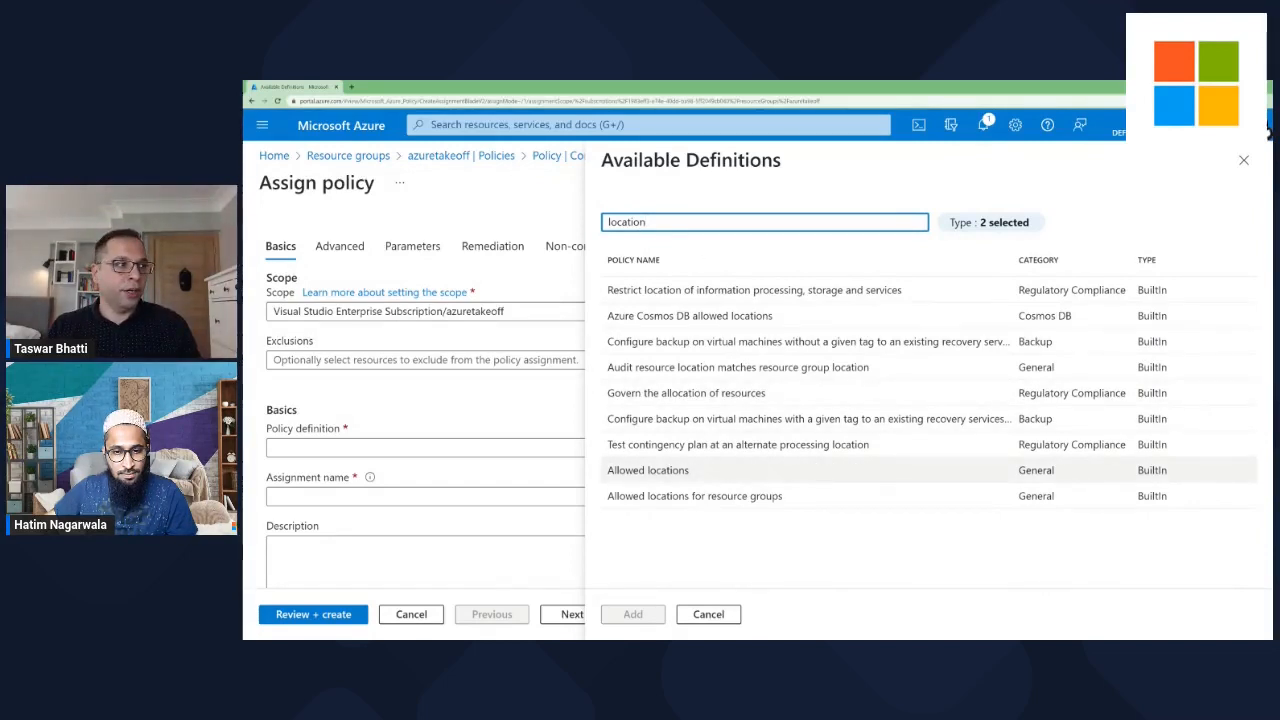
left_click(648, 470)
left_click(633, 614)
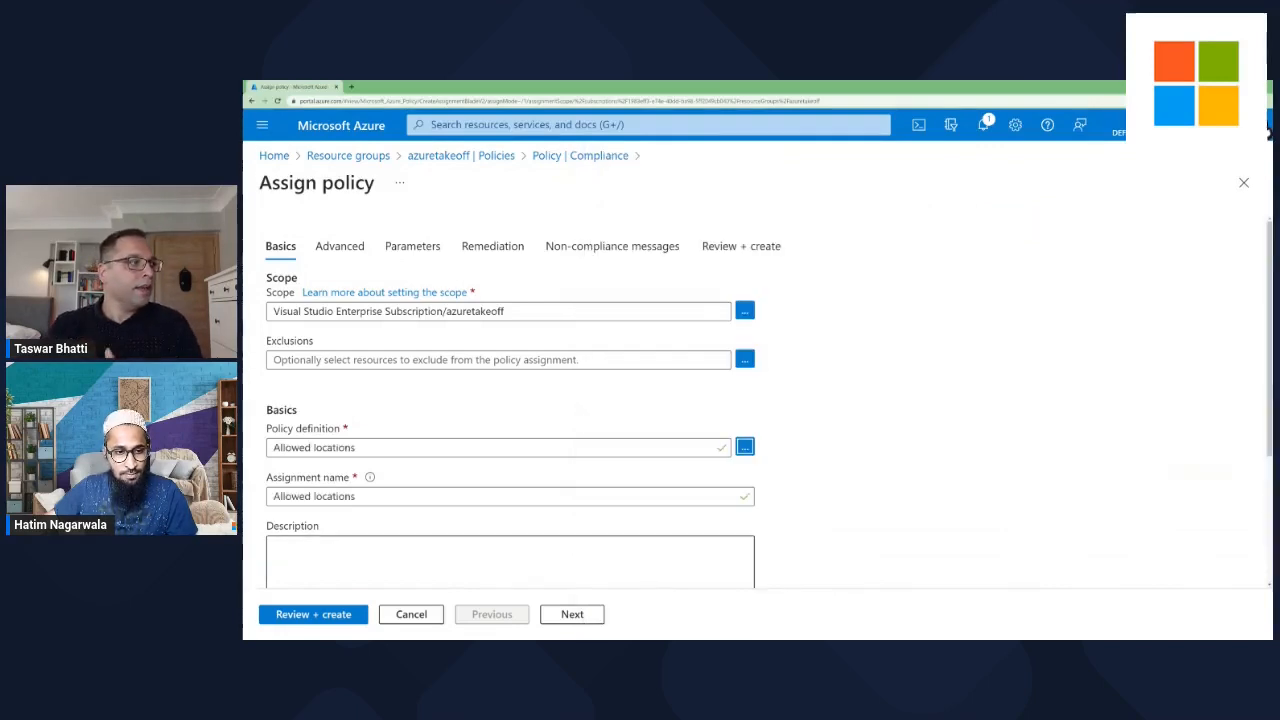
Enter the assignment description "Allow people to create resources only in this location".
scroll(510, 468, "down", 2)
left_click(510, 468)
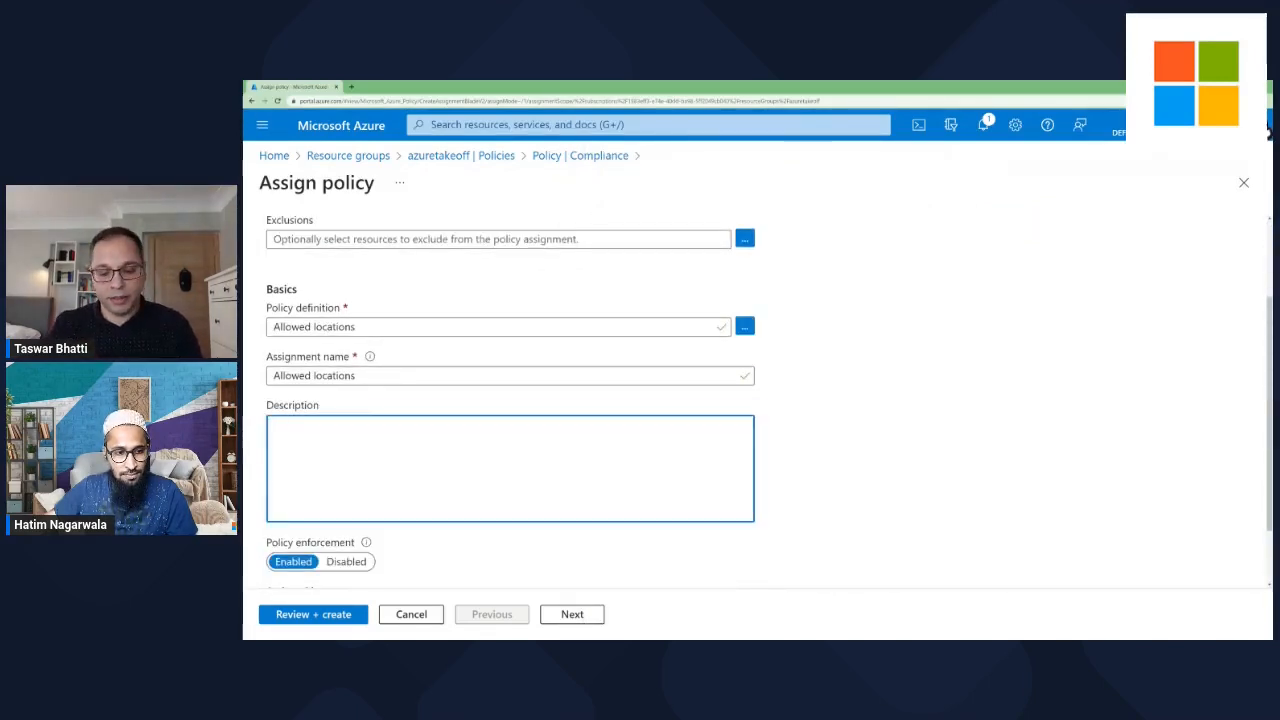
type("Allow")
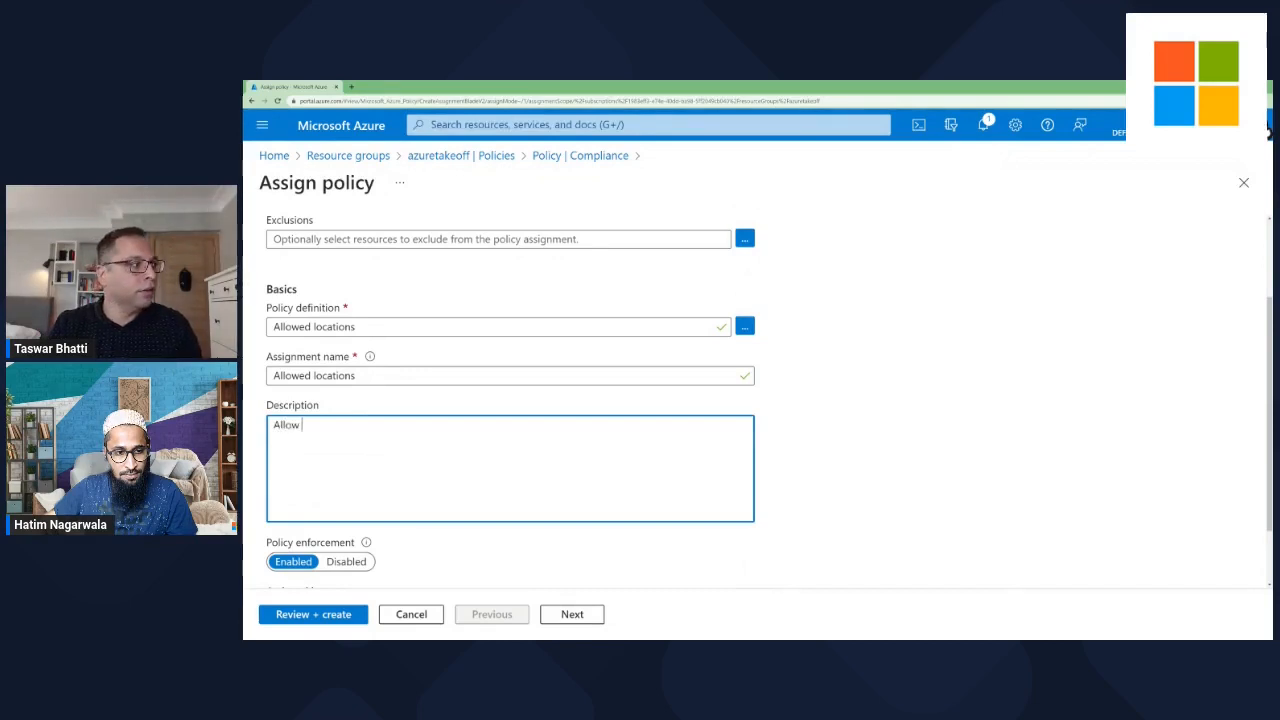
type(" opera")
key("BackSpace")
key("BackSpace")
key("BackSpace")
key("BackSpace")
key("BackSpace")
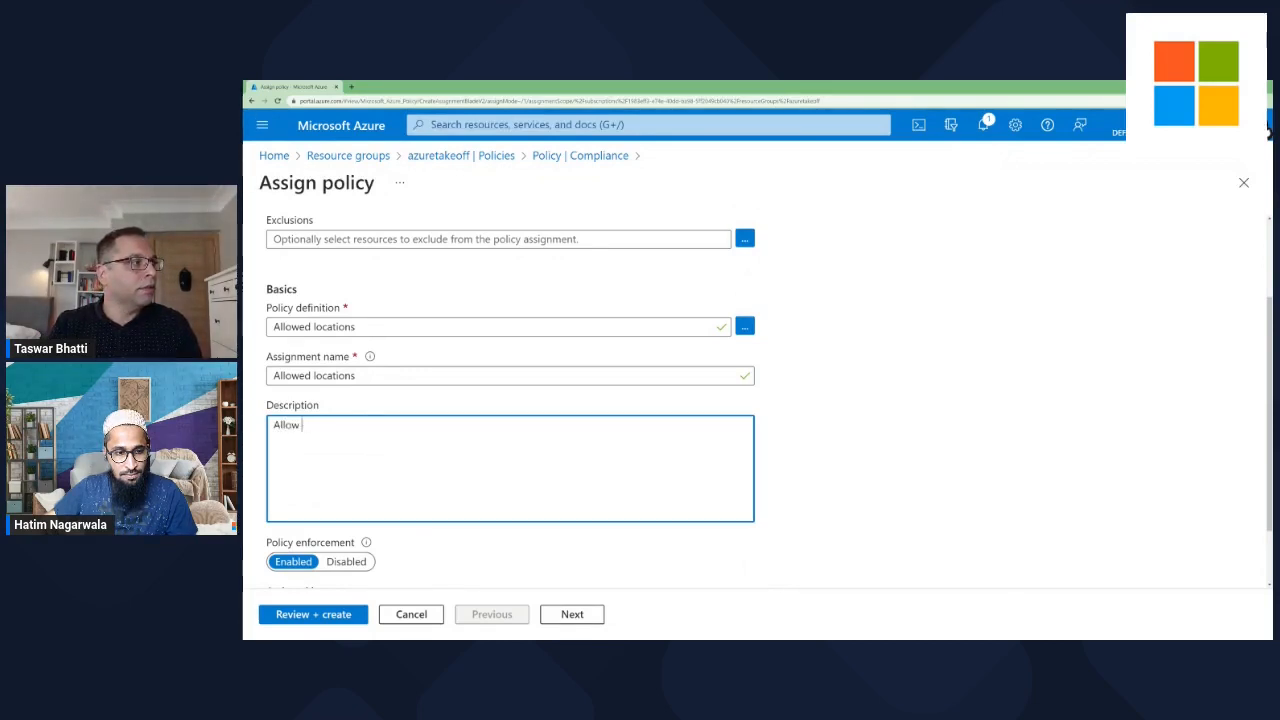
type("people to create s")
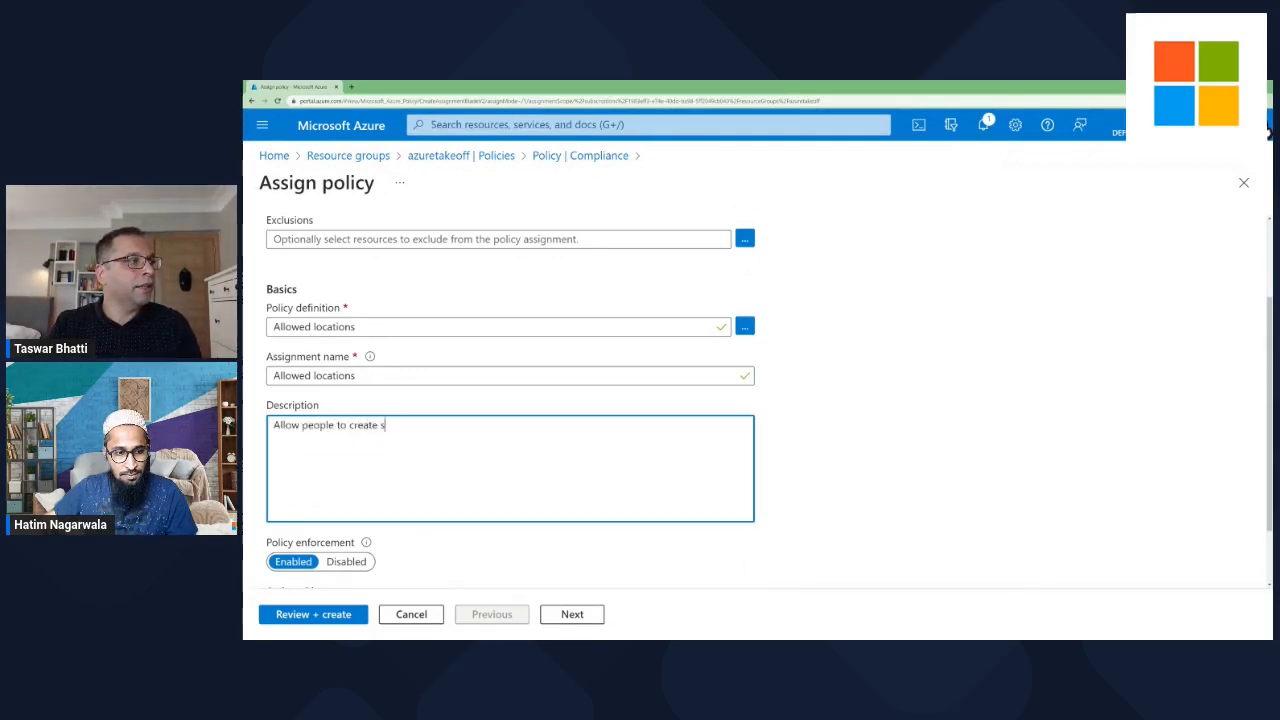
key("BackSpace")
type("resources")
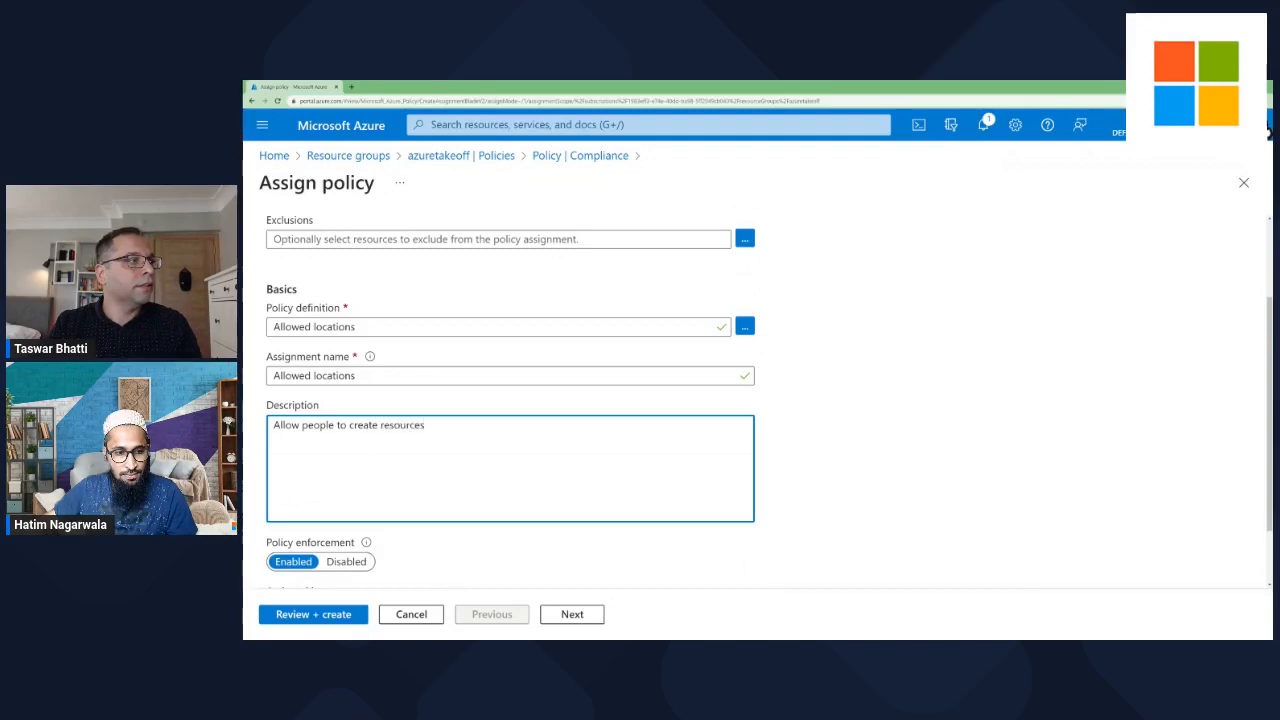
type(" on")
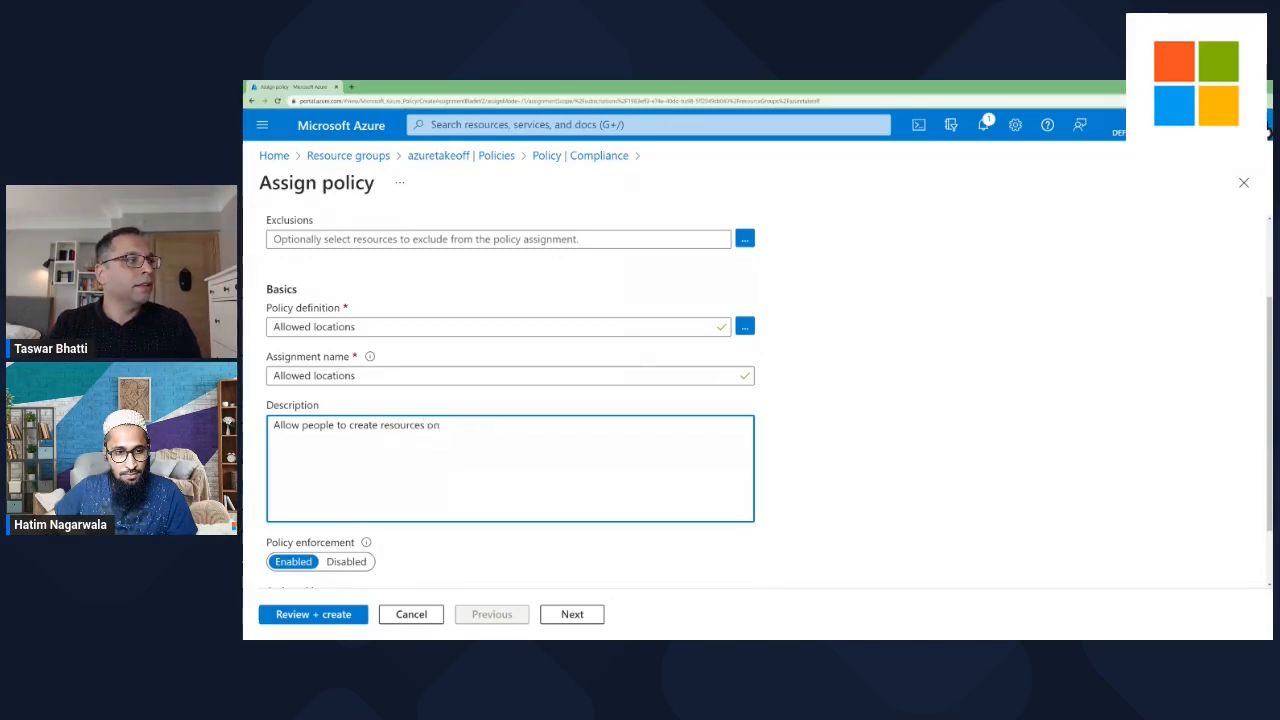
type("yly in this loca")
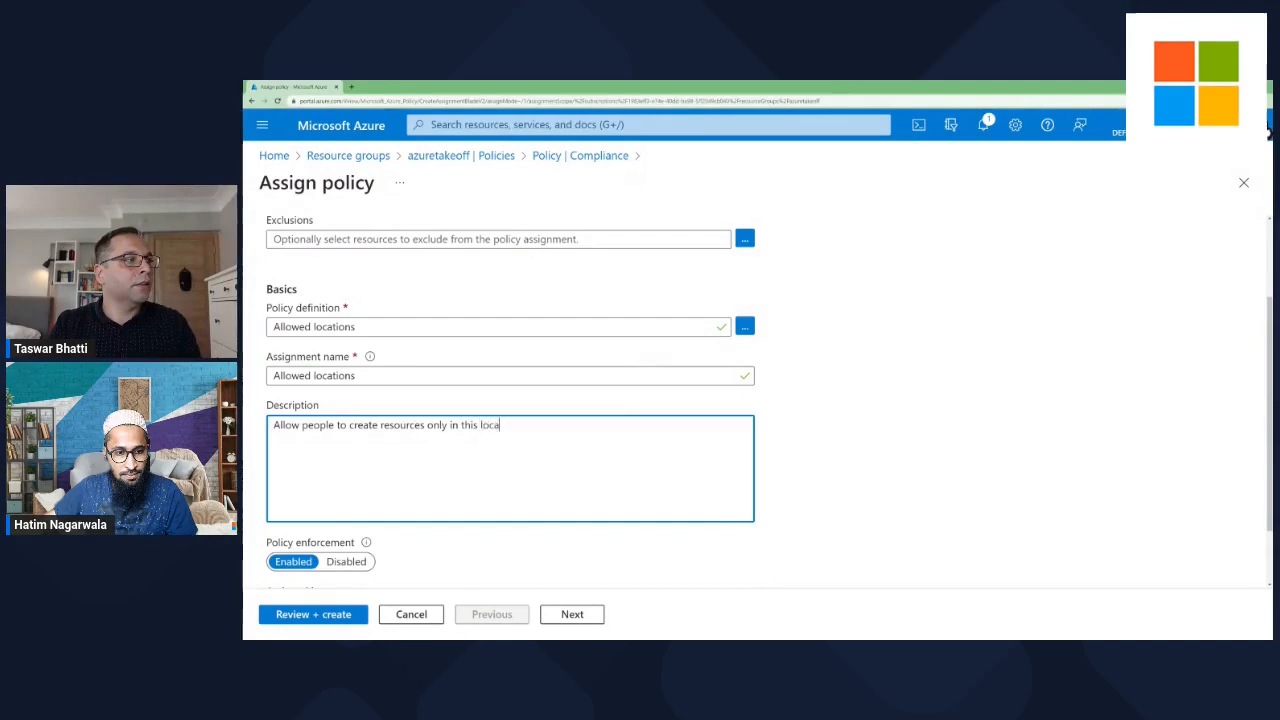
type("tion")
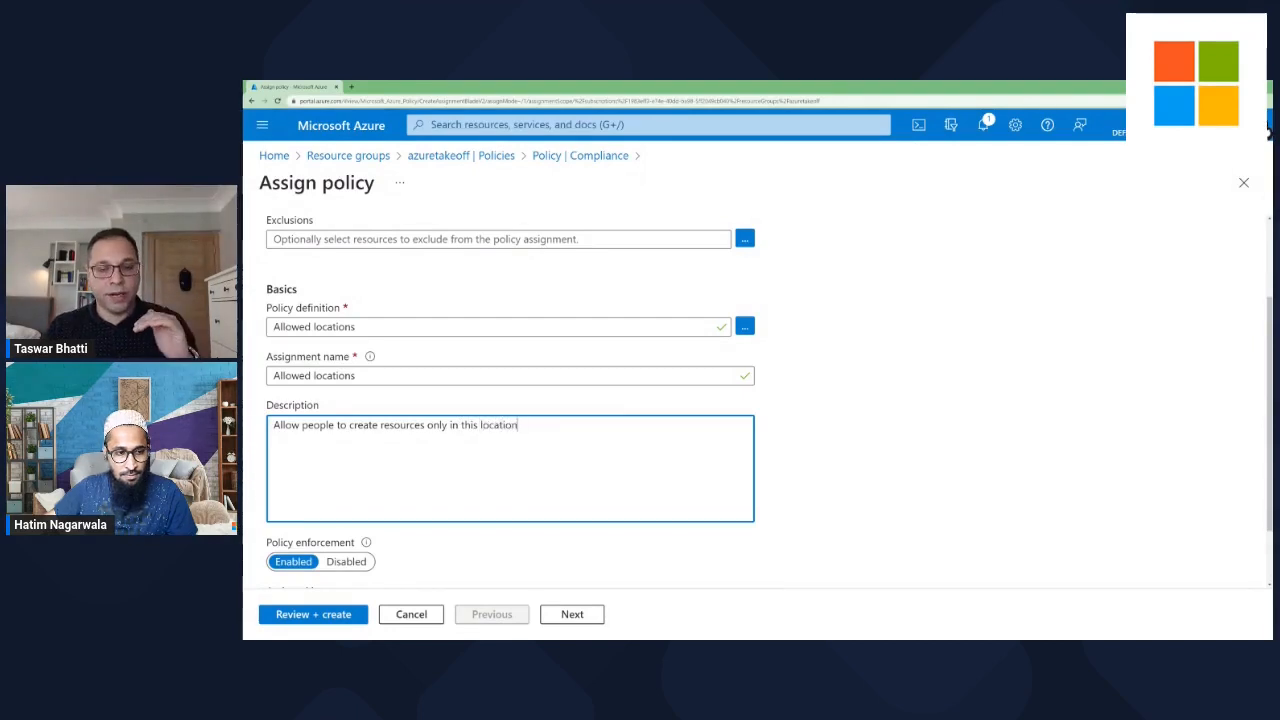
Set the policy's Allowed locations parameter to East US only.
scroll(411, 249, "up", 3)
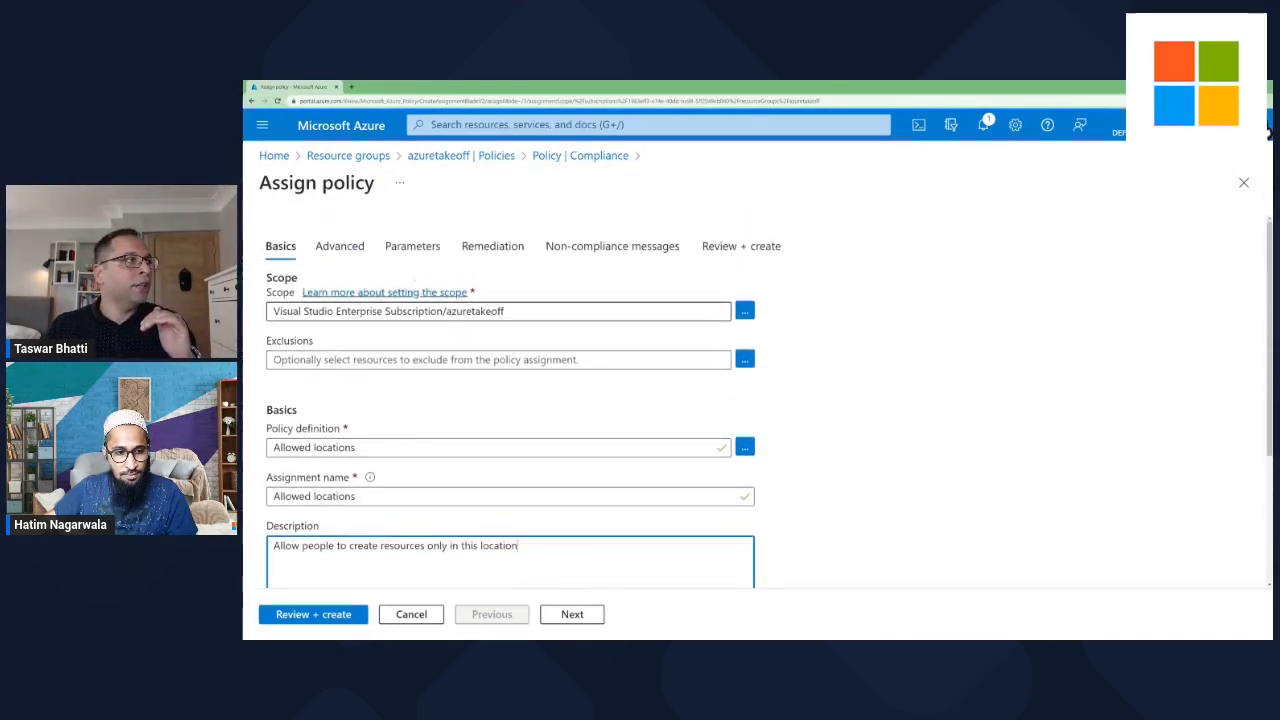
left_click(411, 246)
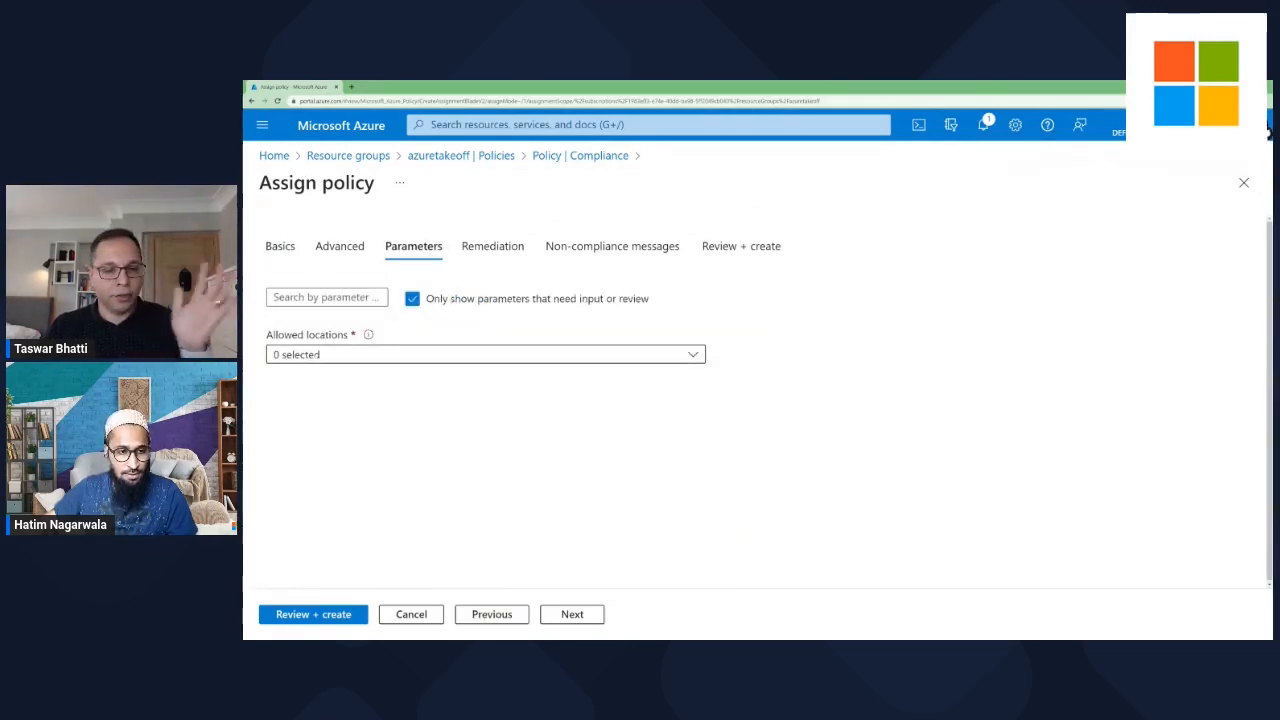
left_click(367, 355)
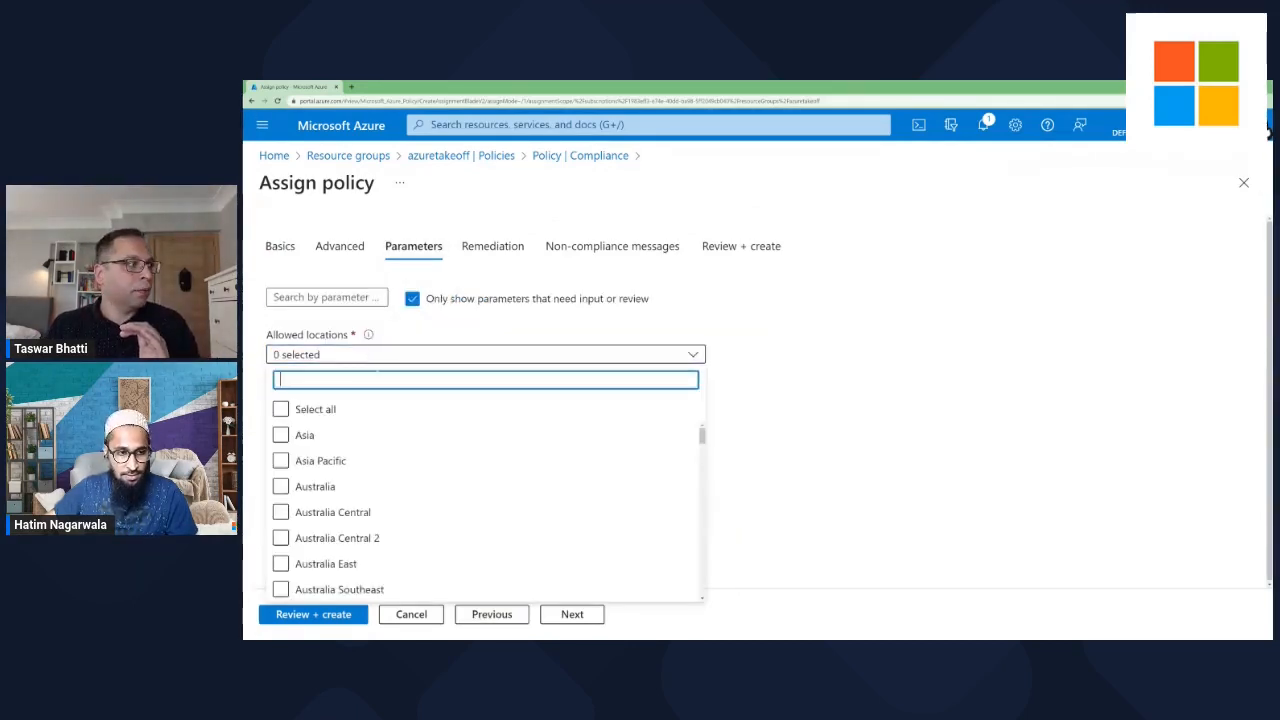
scroll(380, 440, "down", 2)
scroll(485, 500, "down", 8)
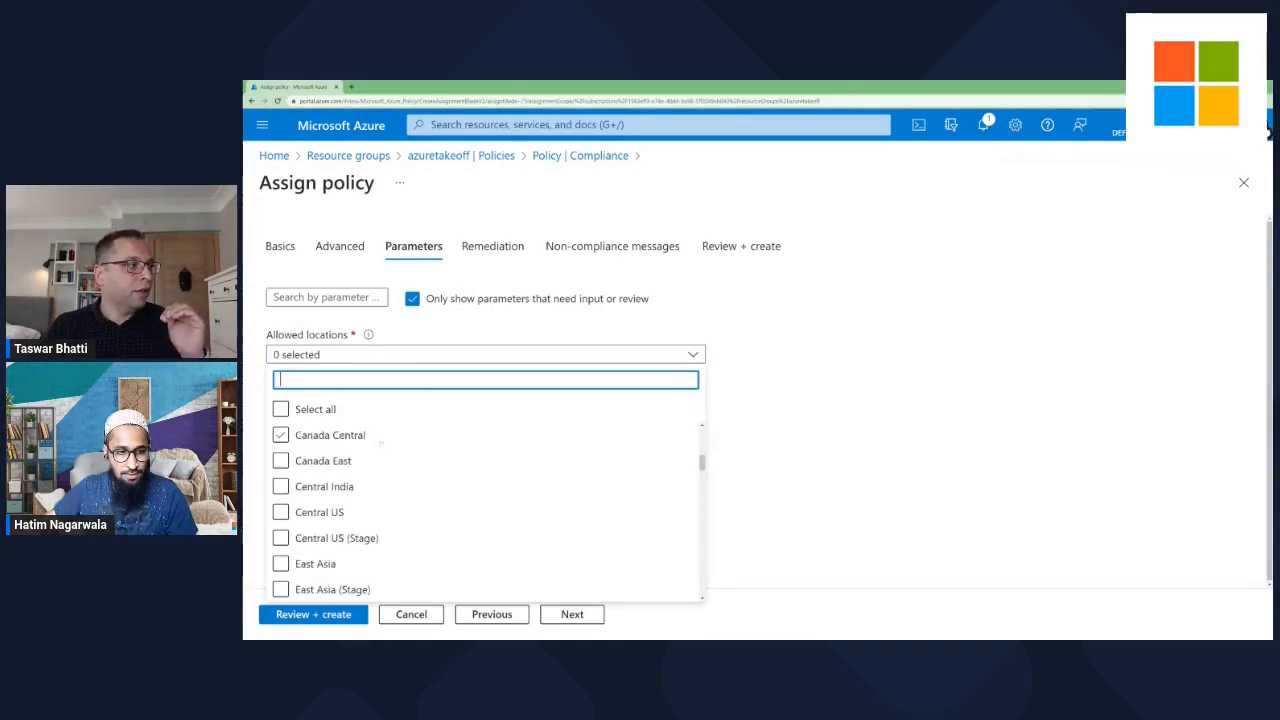
scroll(381, 446, "down", 1)
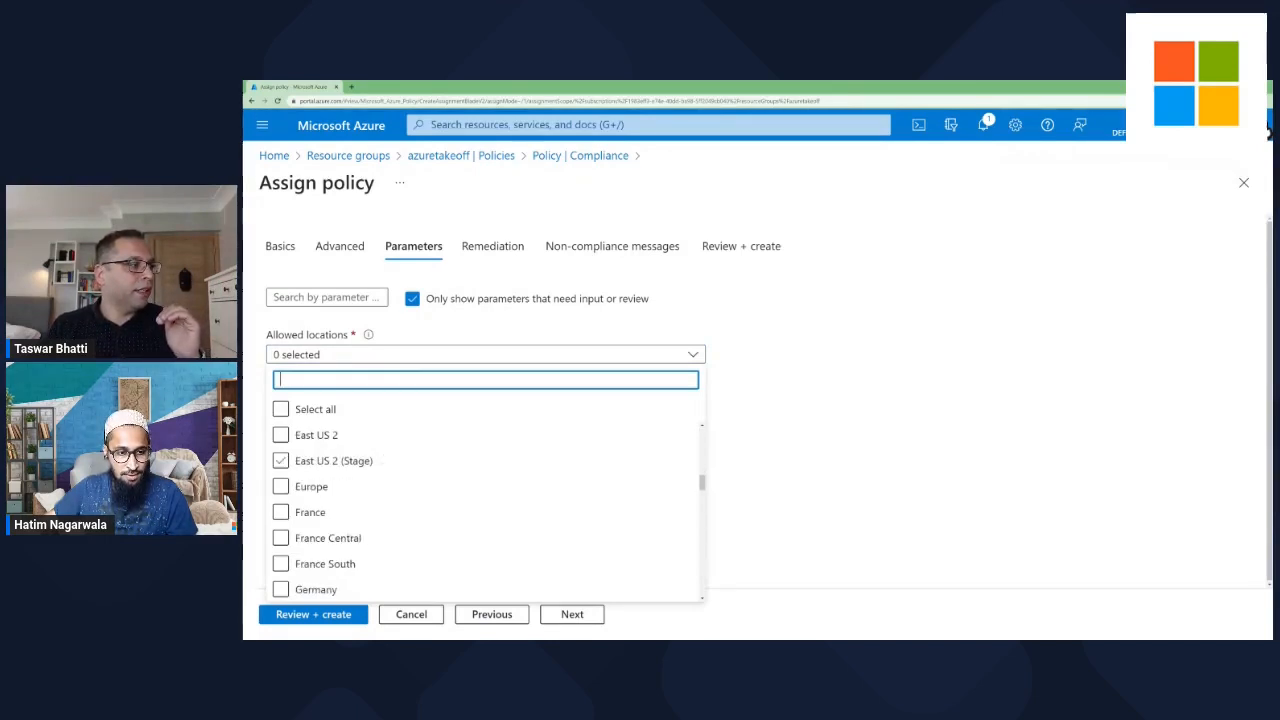
scroll(281, 435, "up", 1)
left_click(281, 460)
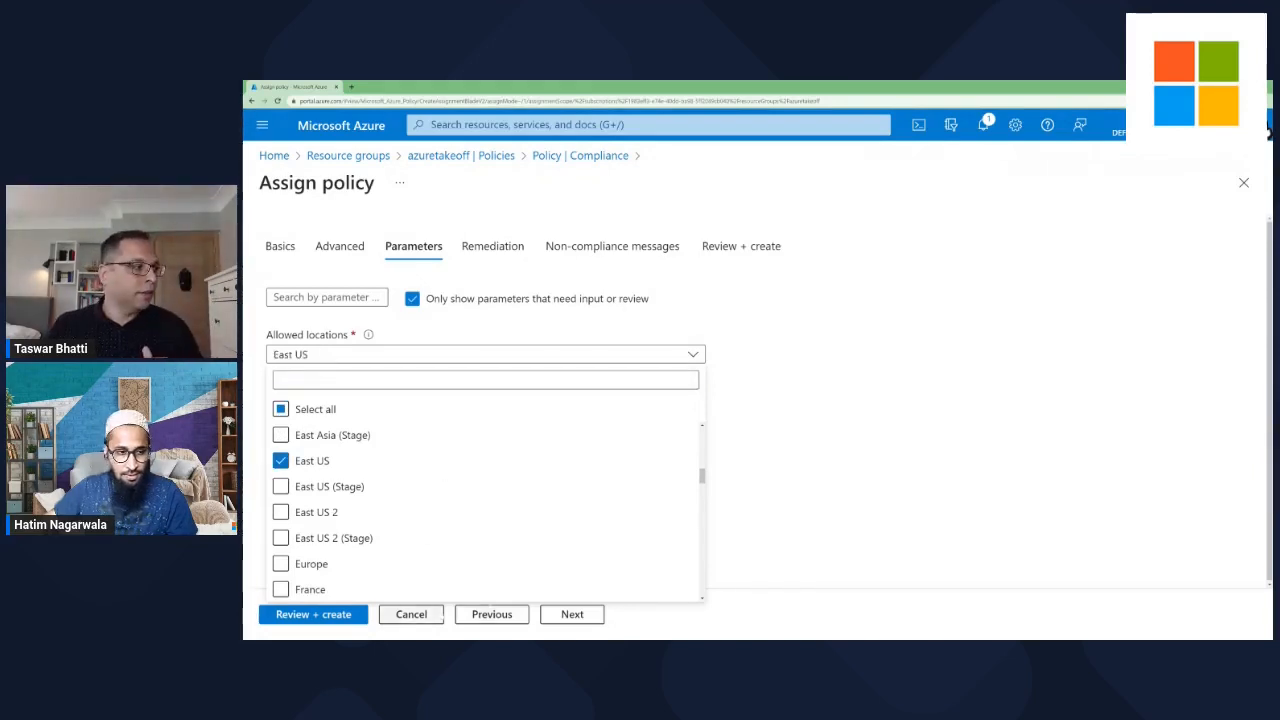
Review the policy assignment's settings and create the assignment.
left_click(349, 614)
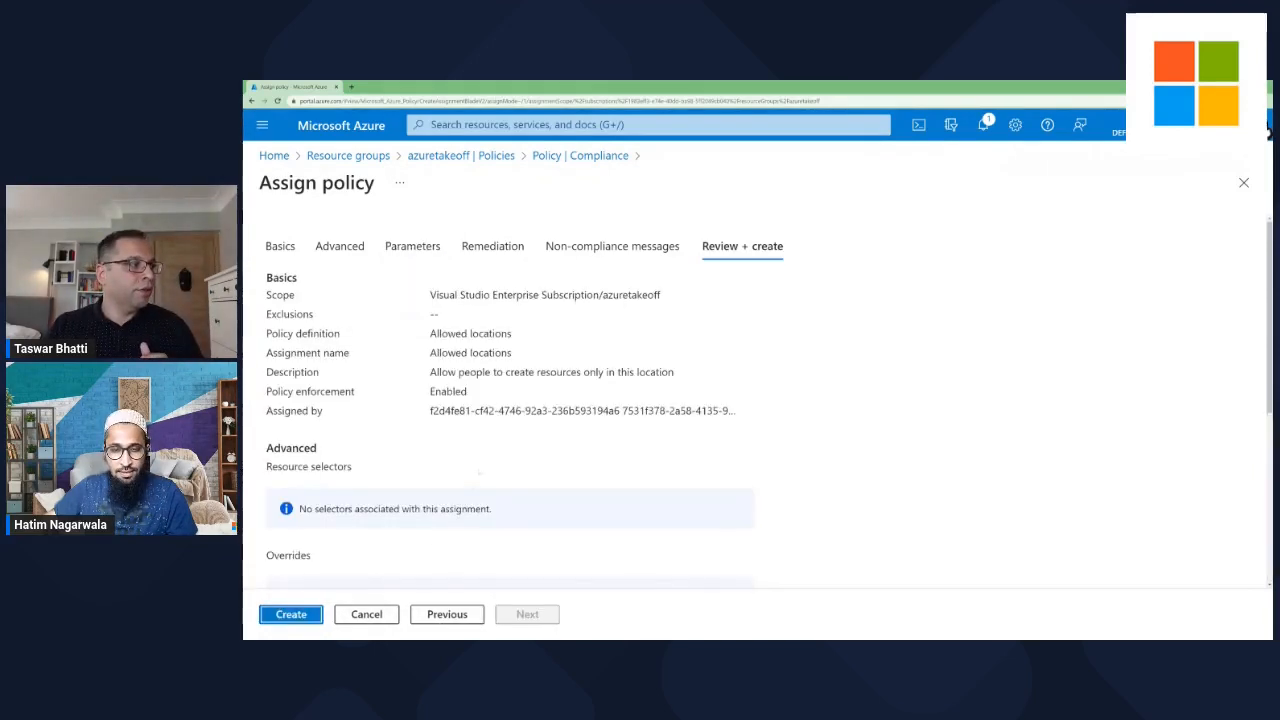
scroll(510, 400, "down", 2)
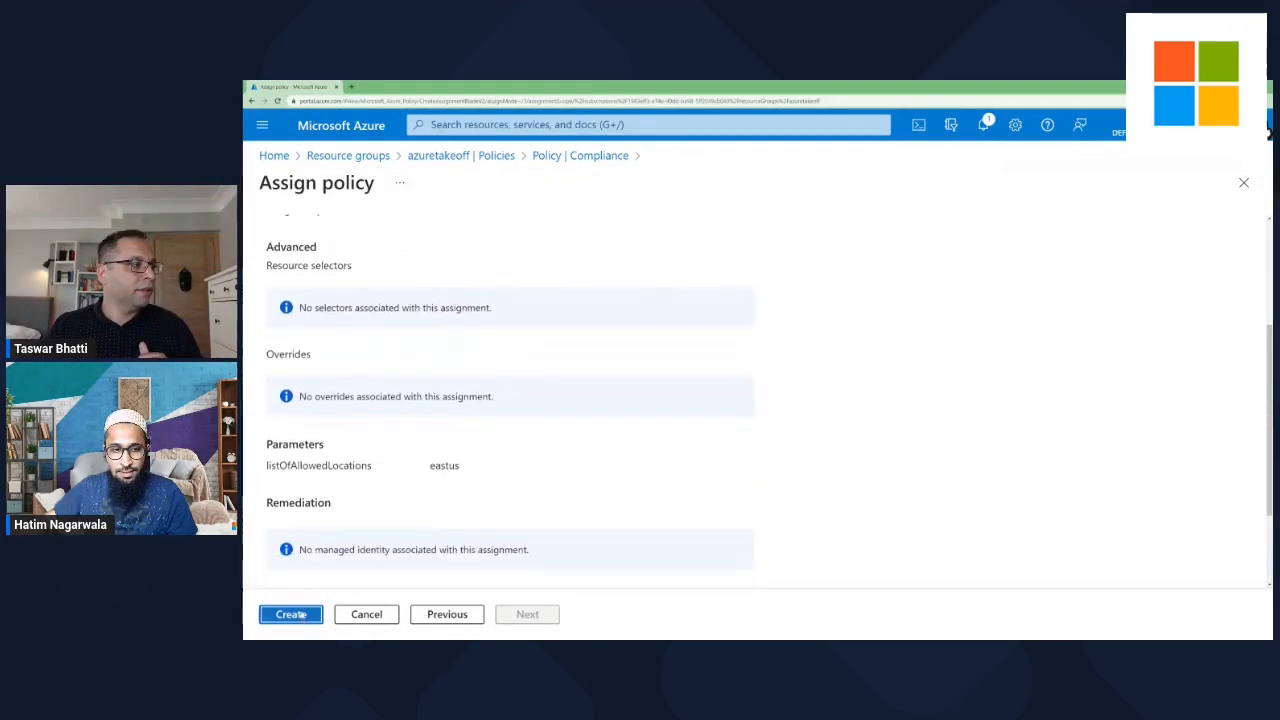
left_click(291, 614)
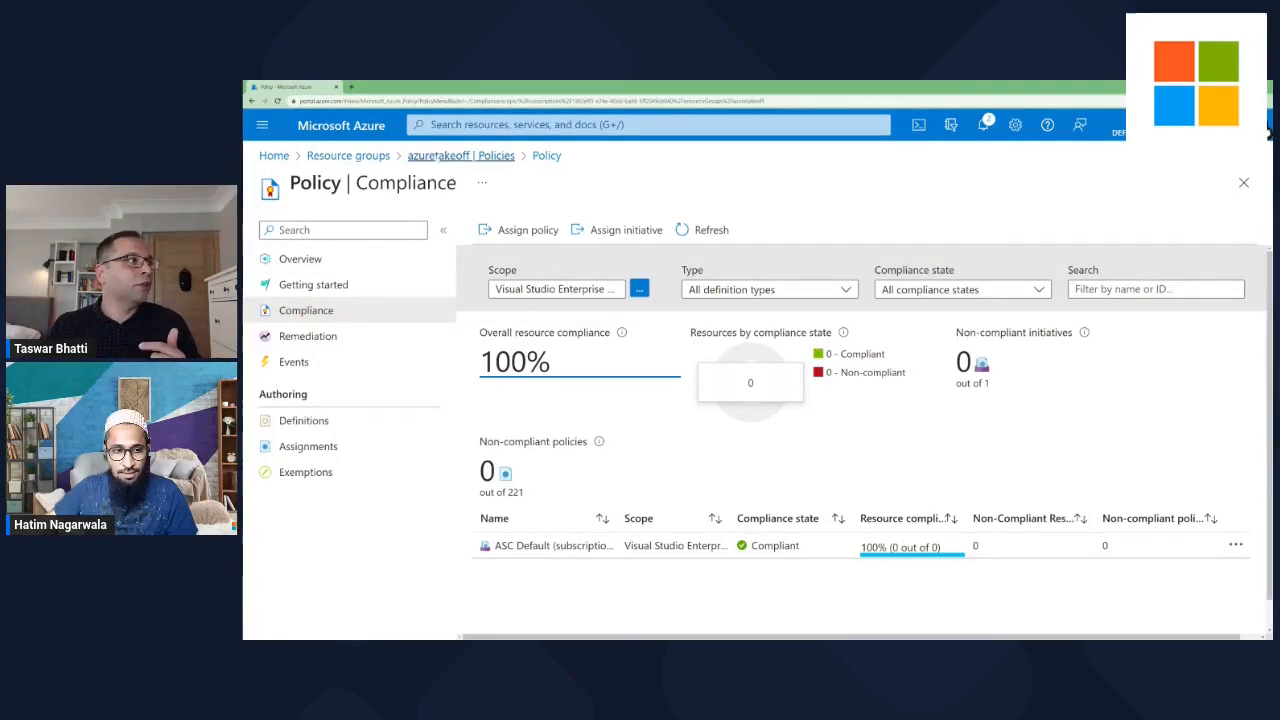
Start creating a new Azure virtual machine and assign it to the azuretakeoff resource group.
left_click(470, 125)
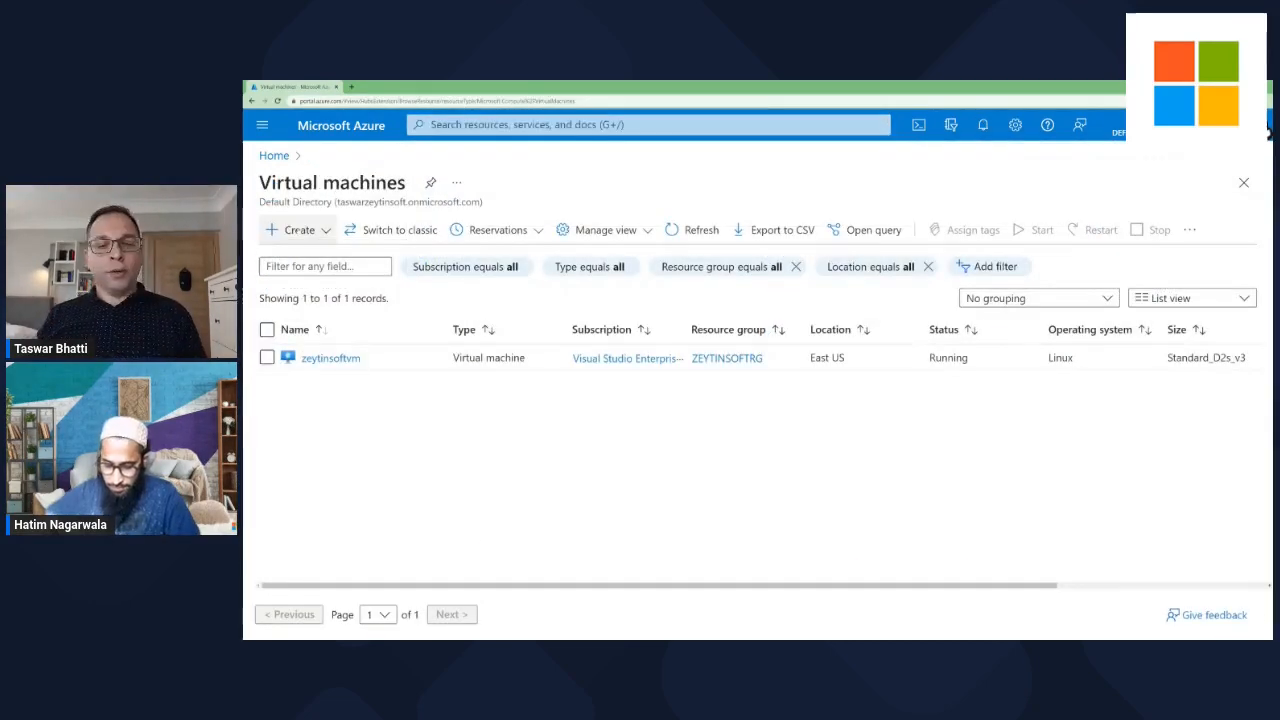
left_click(295, 229)
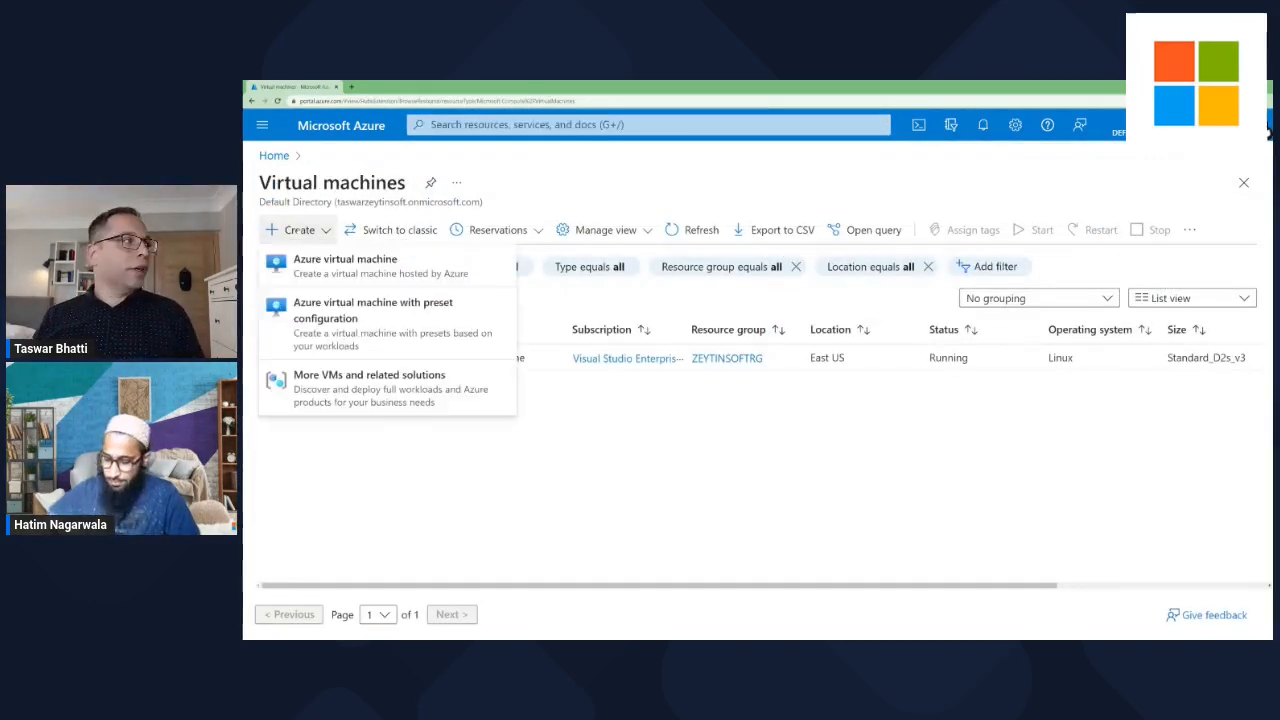
left_click(345, 263)
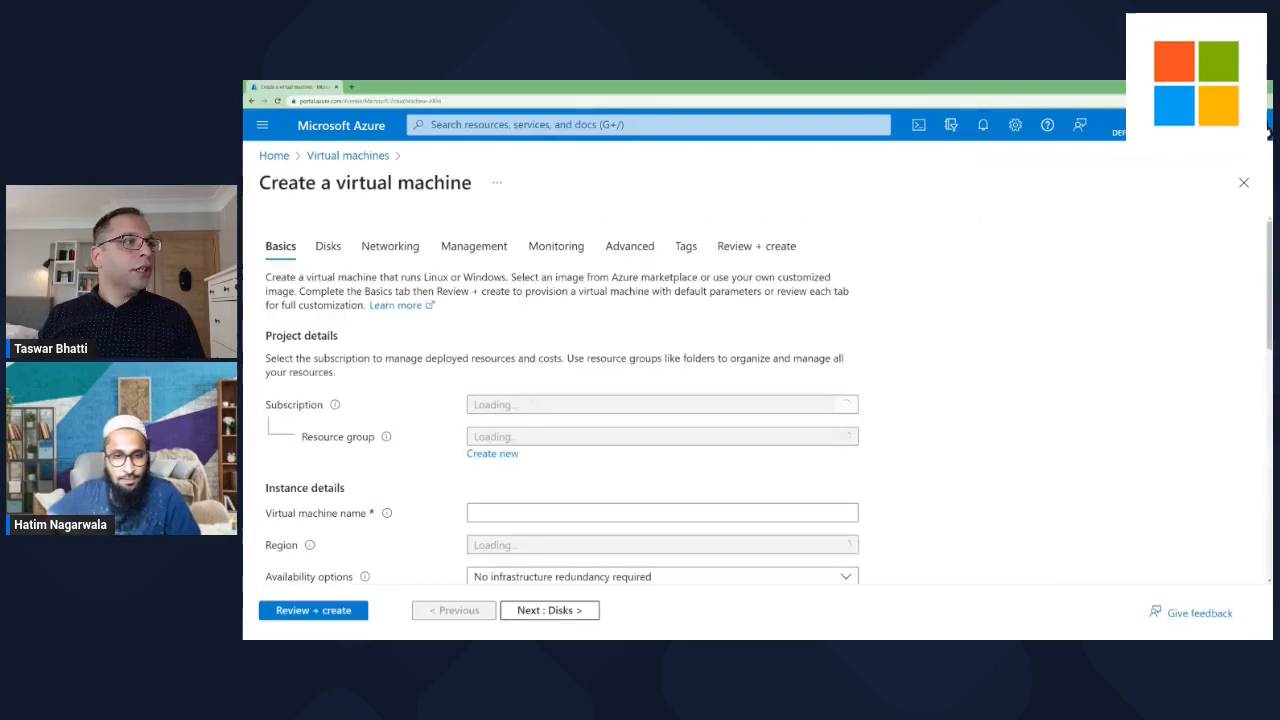
left_click(545, 437)
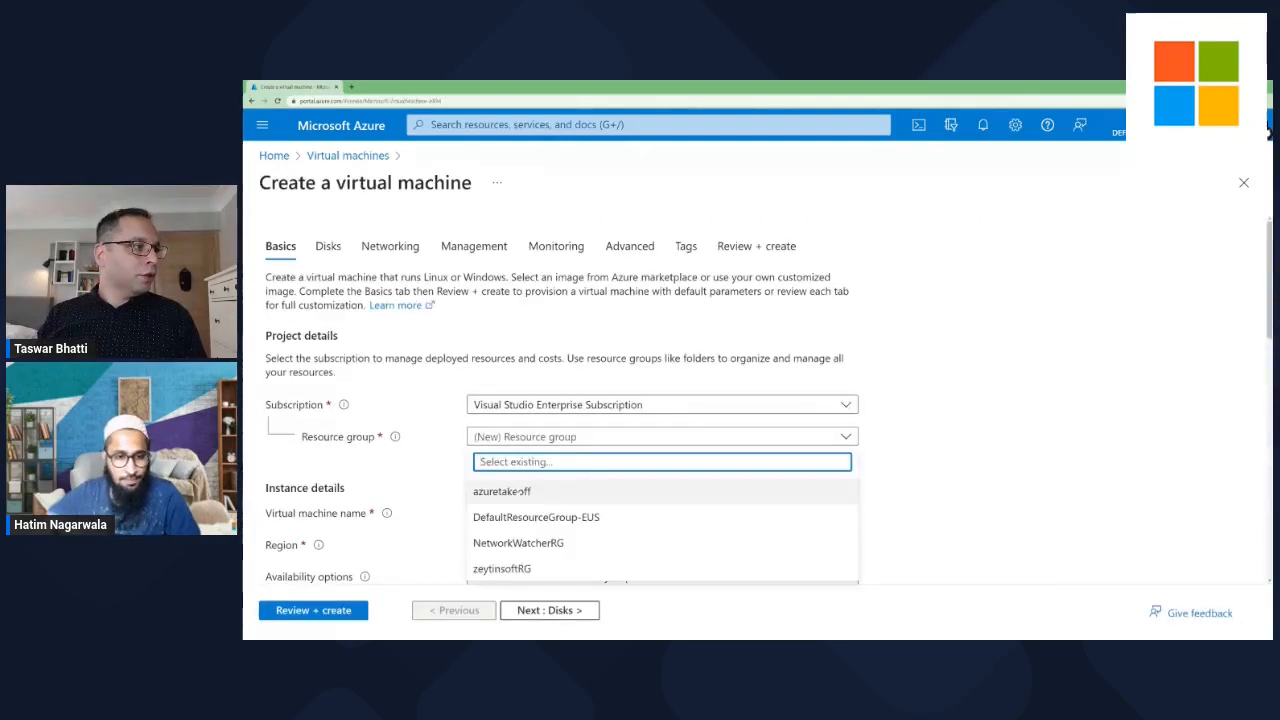
left_click(527, 491)
Name the virtual machine test and set its region to (Middle East) UAE North.
scroll(527, 491, "down", 1)
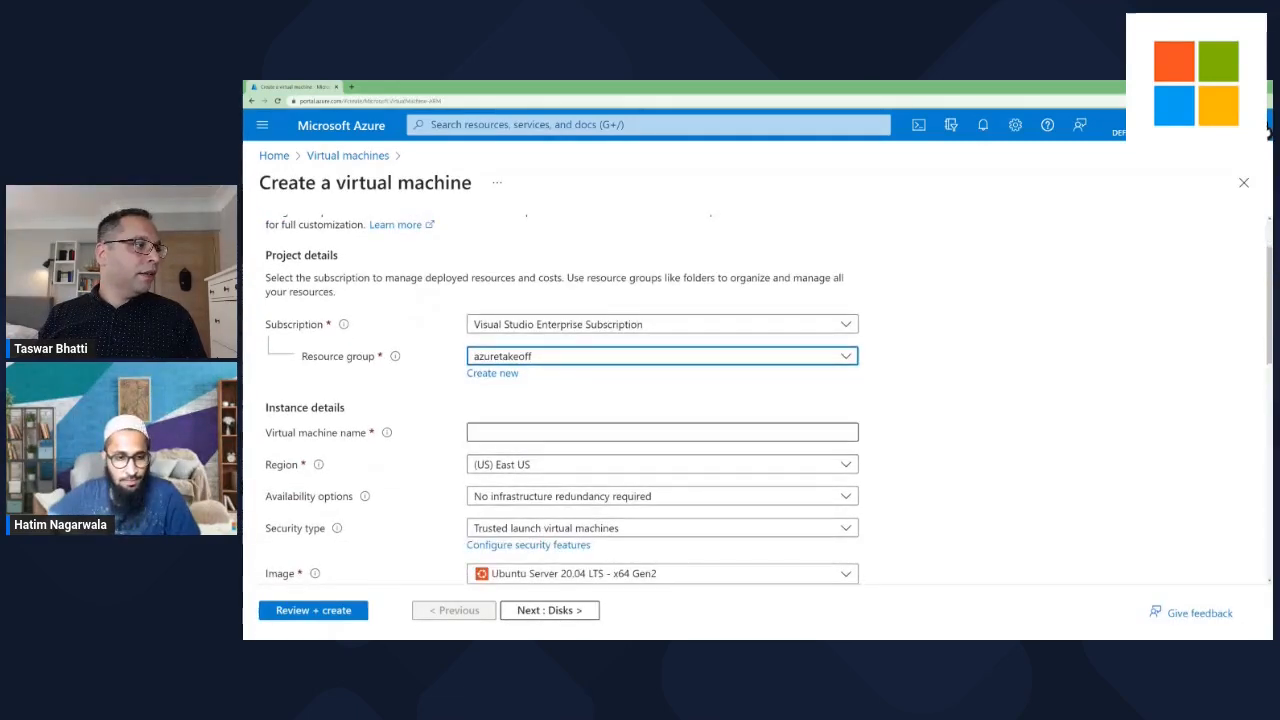
left_click(560, 432)
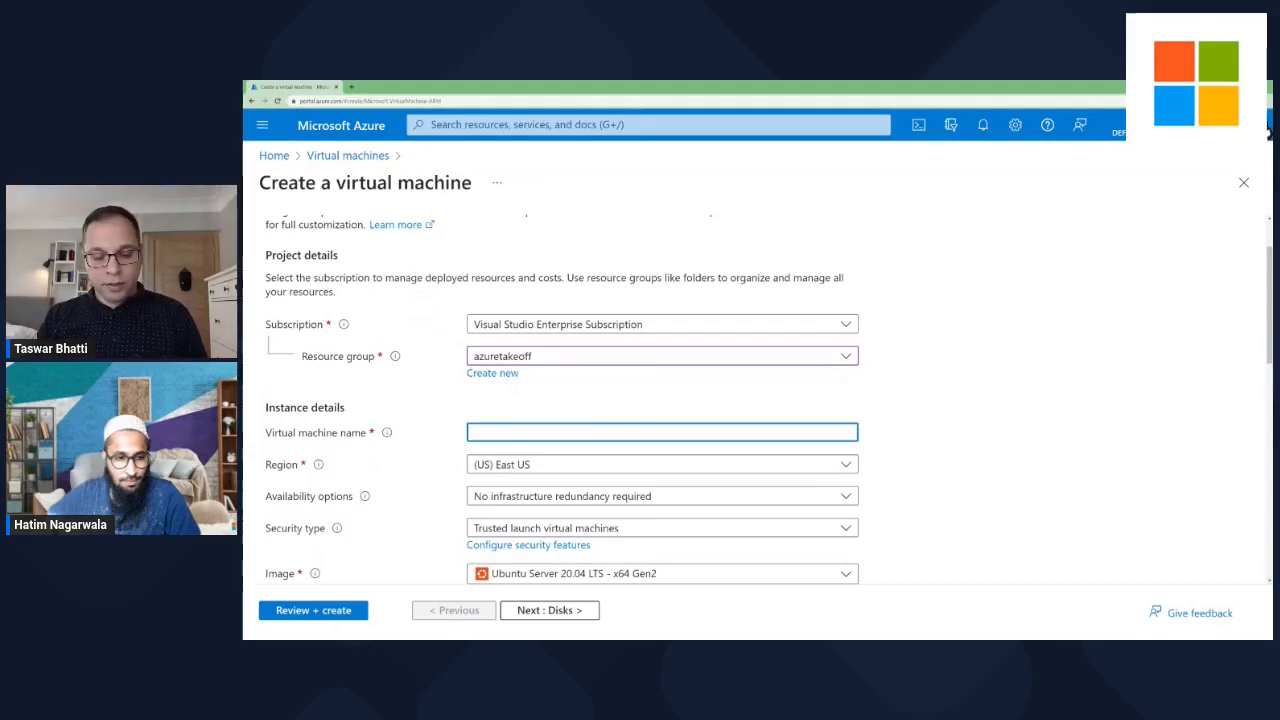
left_click(530, 465)
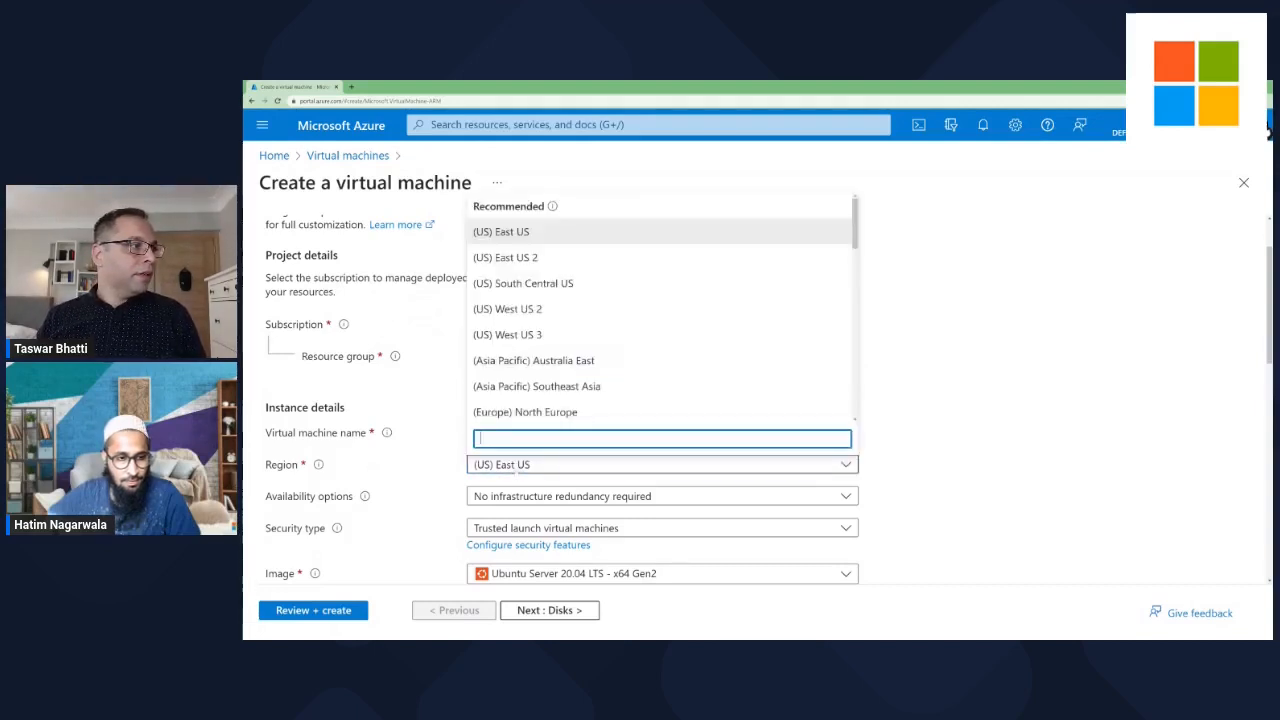
scroll(600, 370, "down", 5)
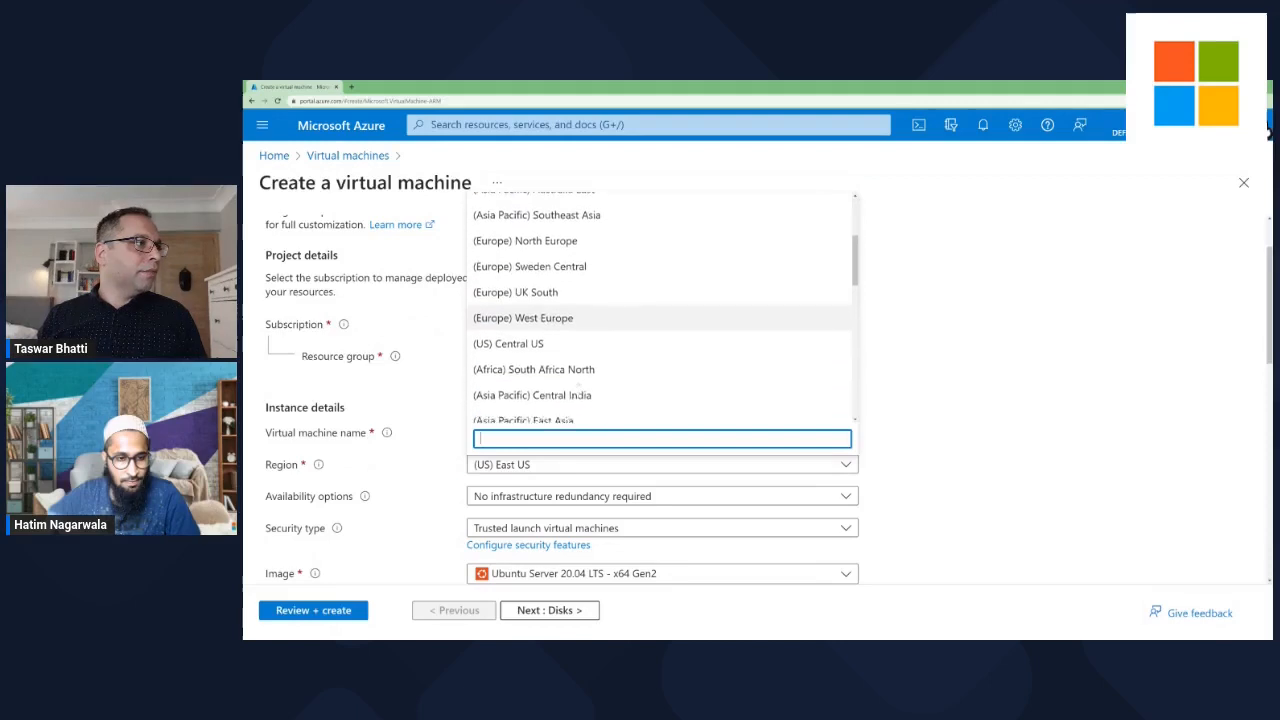
scroll(600, 360, "down", 4)
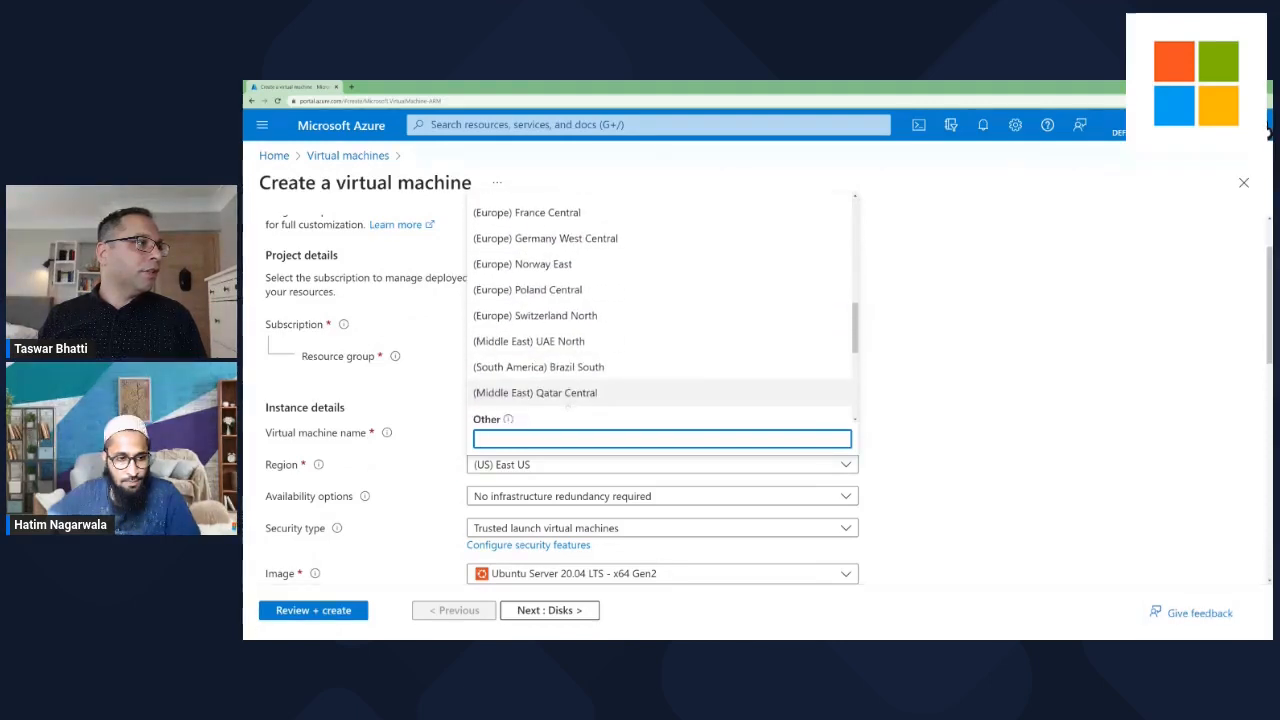
left_click(528, 341)
Keep the default size, disk, networking, management, monitoring, advanced and tag settings and run the virtual machine's final review validation.
scroll(700, 450, "down", 1)
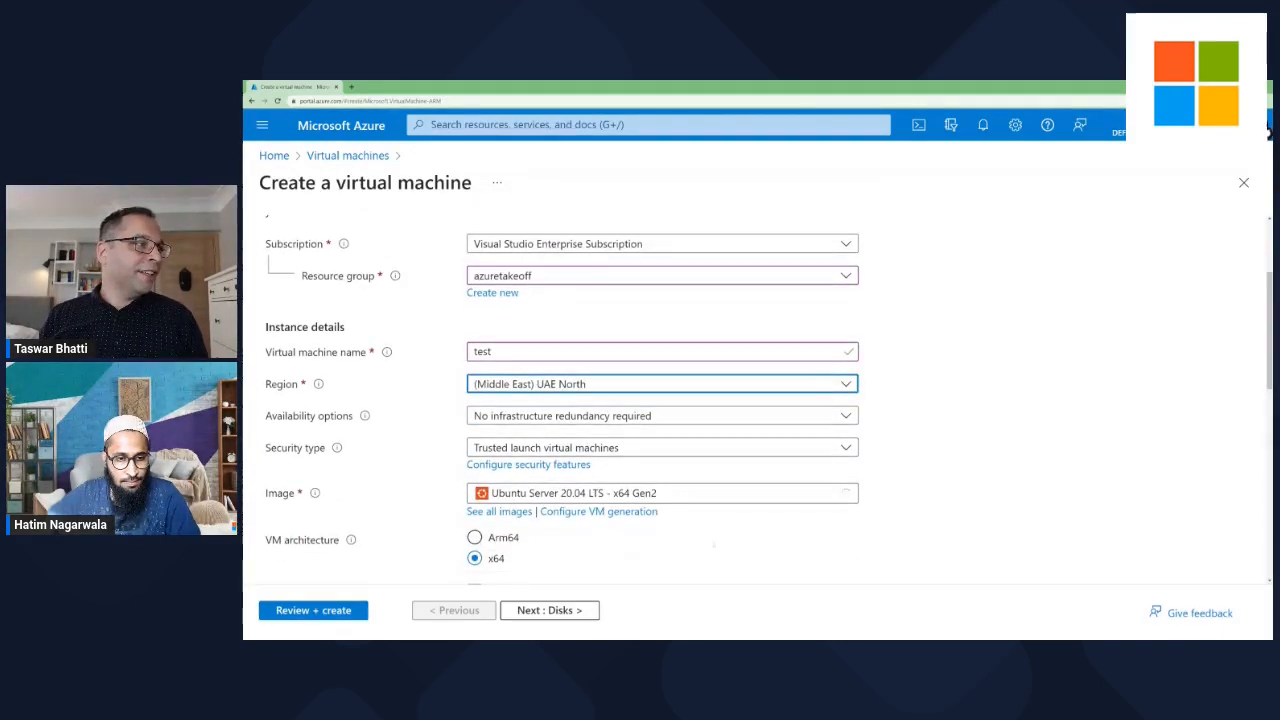
scroll(660, 400, "down", 1)
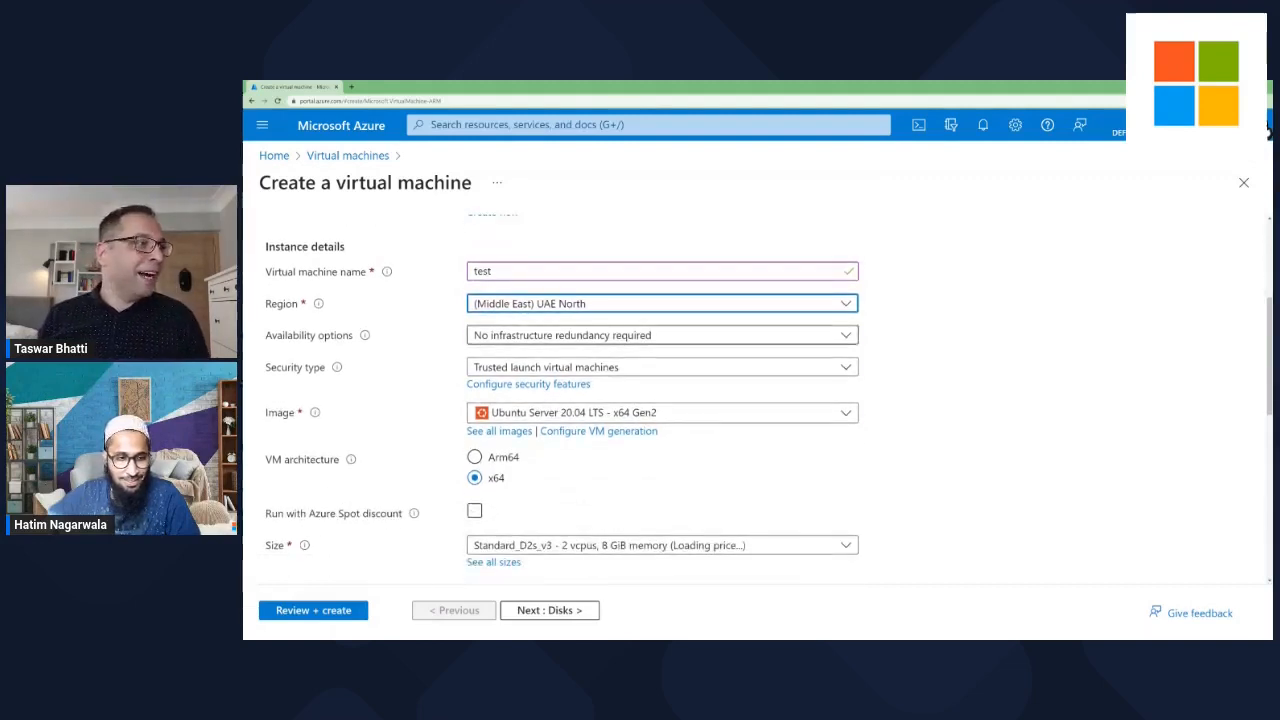
scroll(660, 400, "down", 2)
scroll(590, 467, "down", 1)
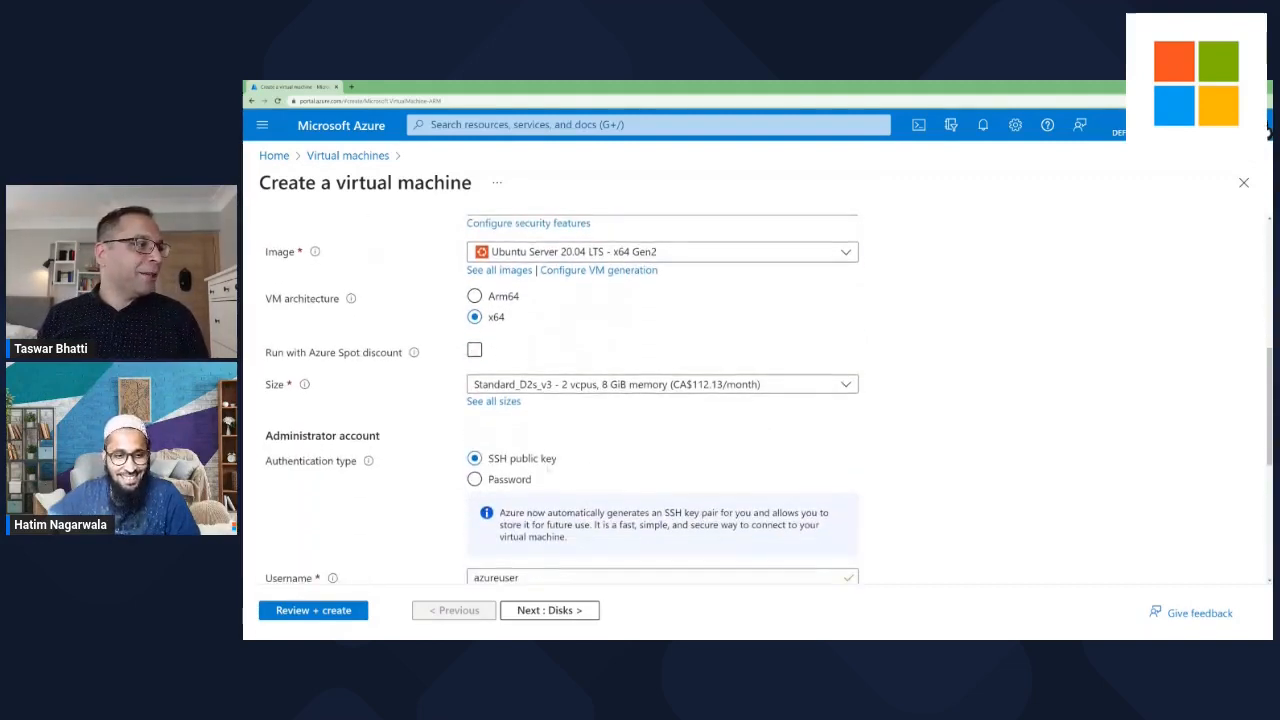
left_click(531, 610)
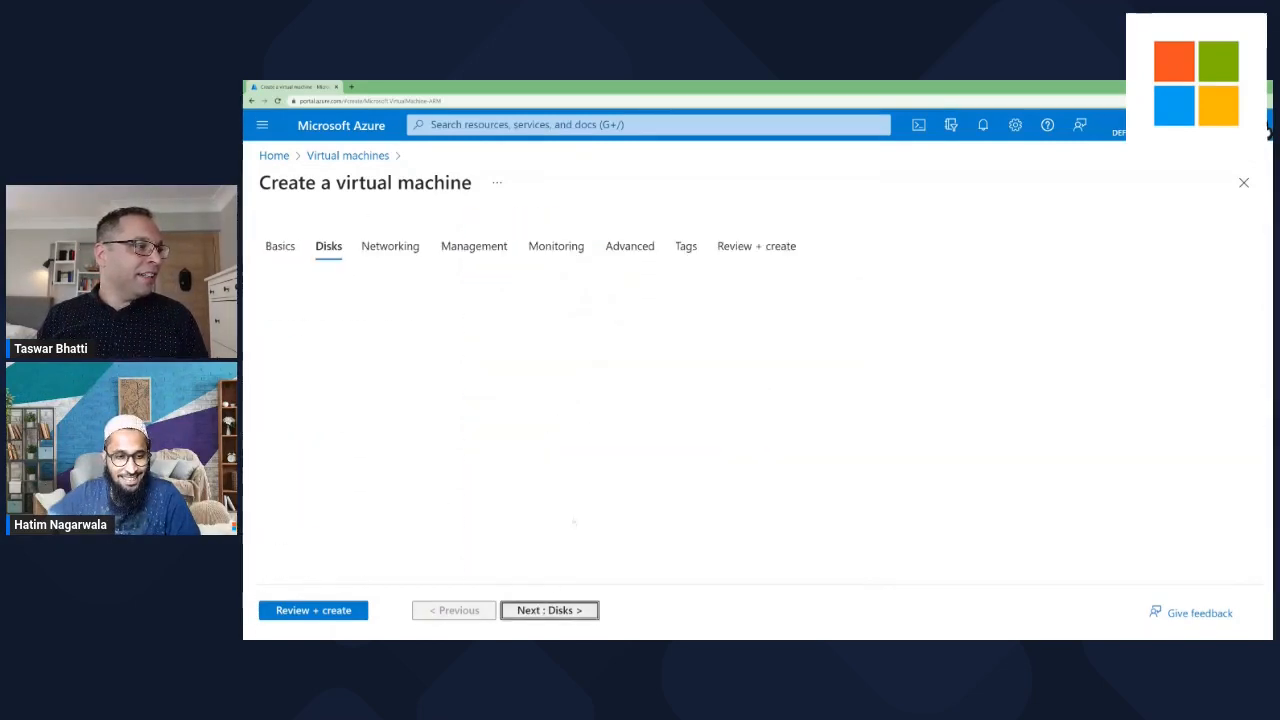
left_click(535, 610)
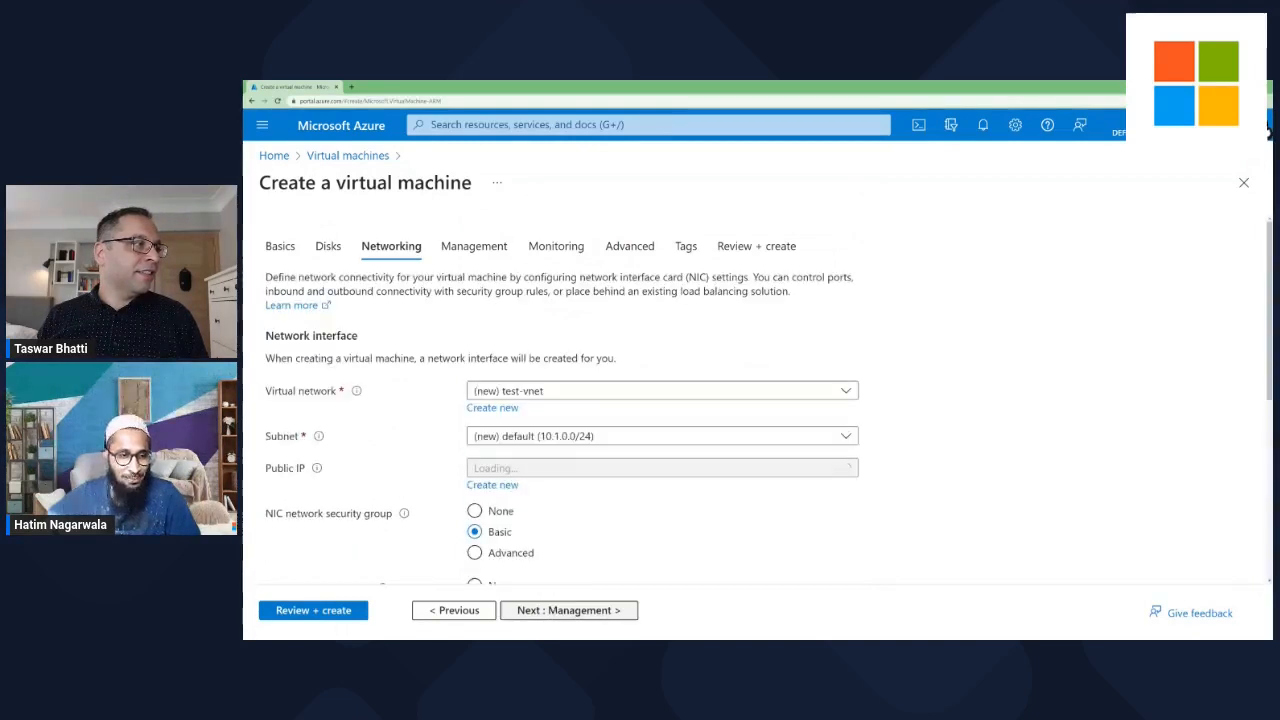
left_click(549, 610)
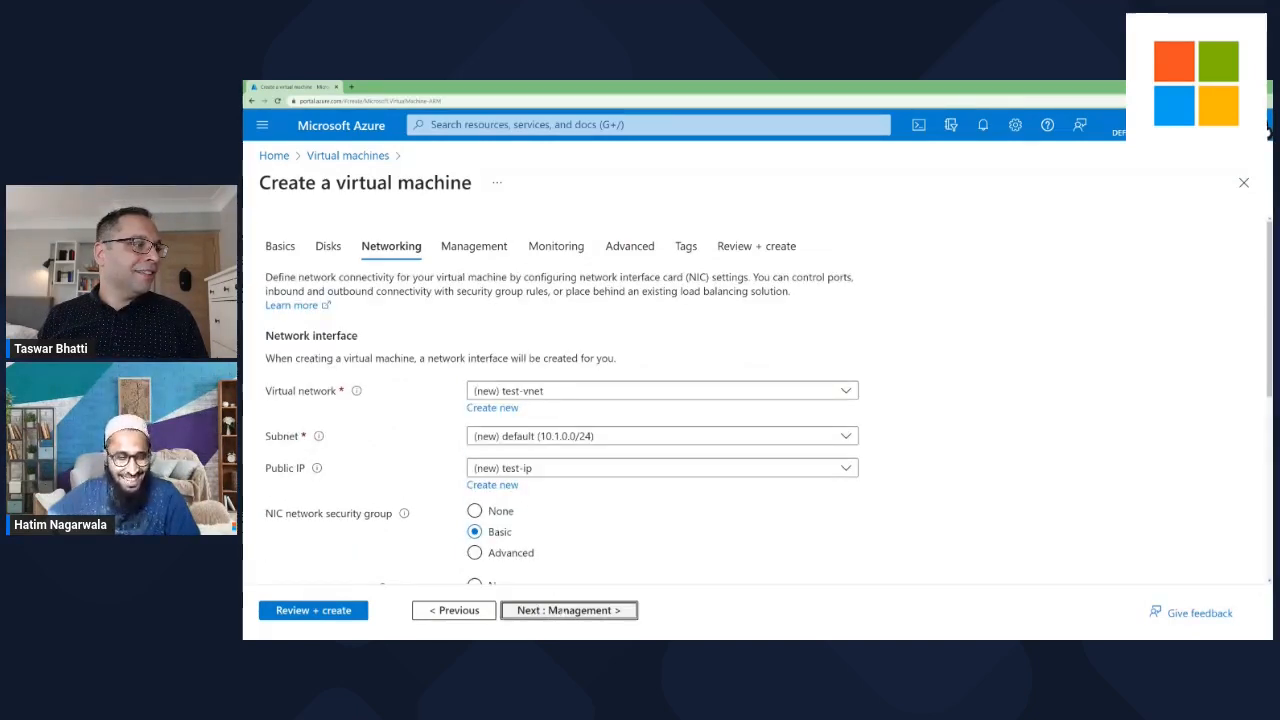
scroll(750, 400, "down", 1)
left_click(555, 610)
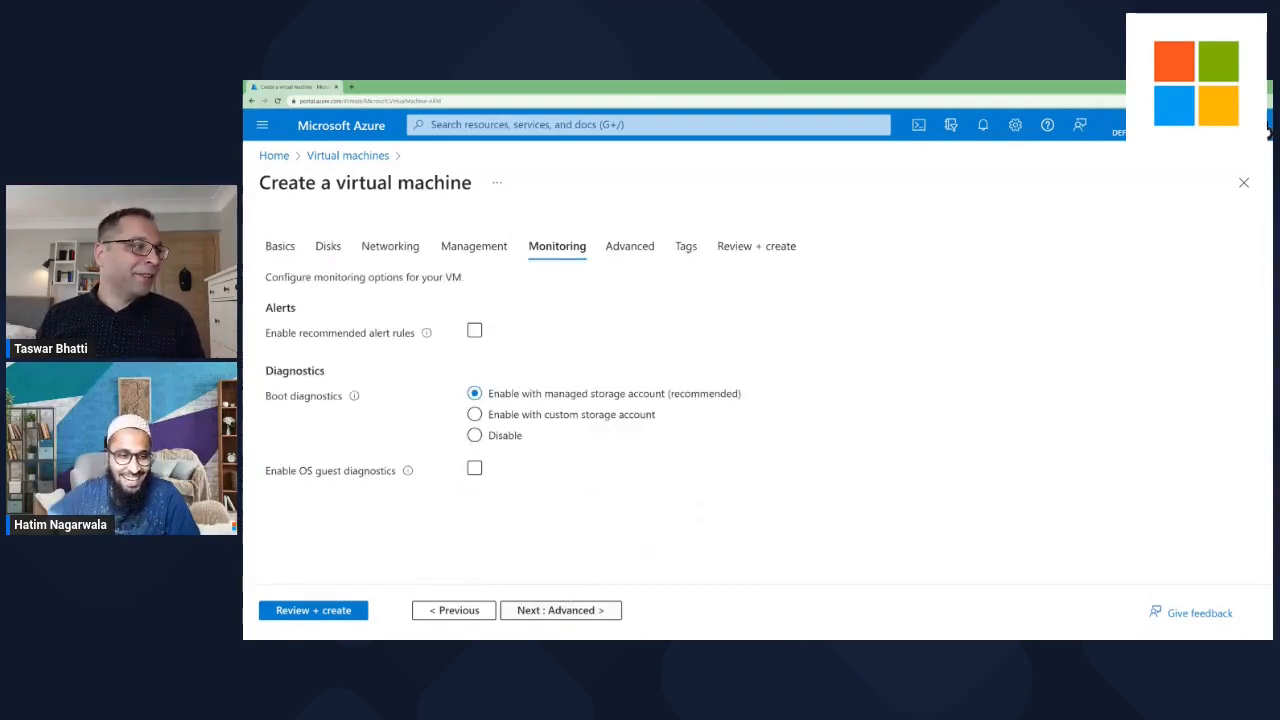
left_click(586, 608)
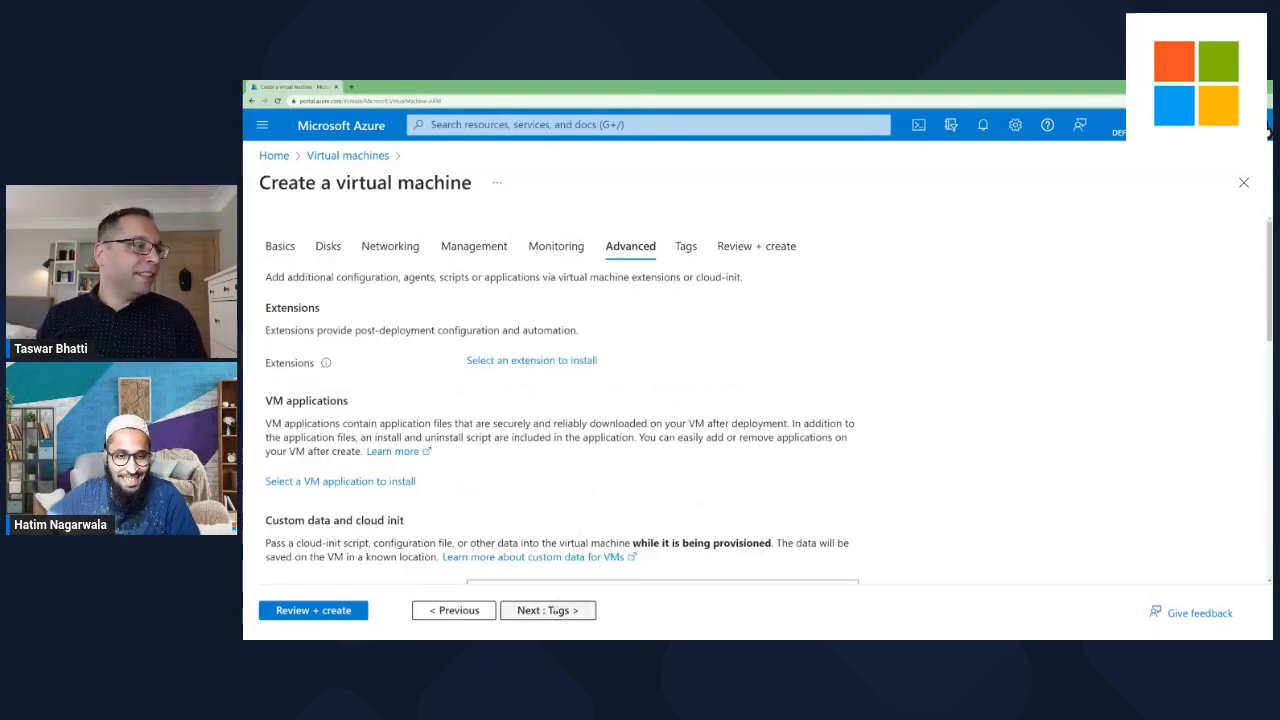
left_click(560, 610)
left_click(571, 610)
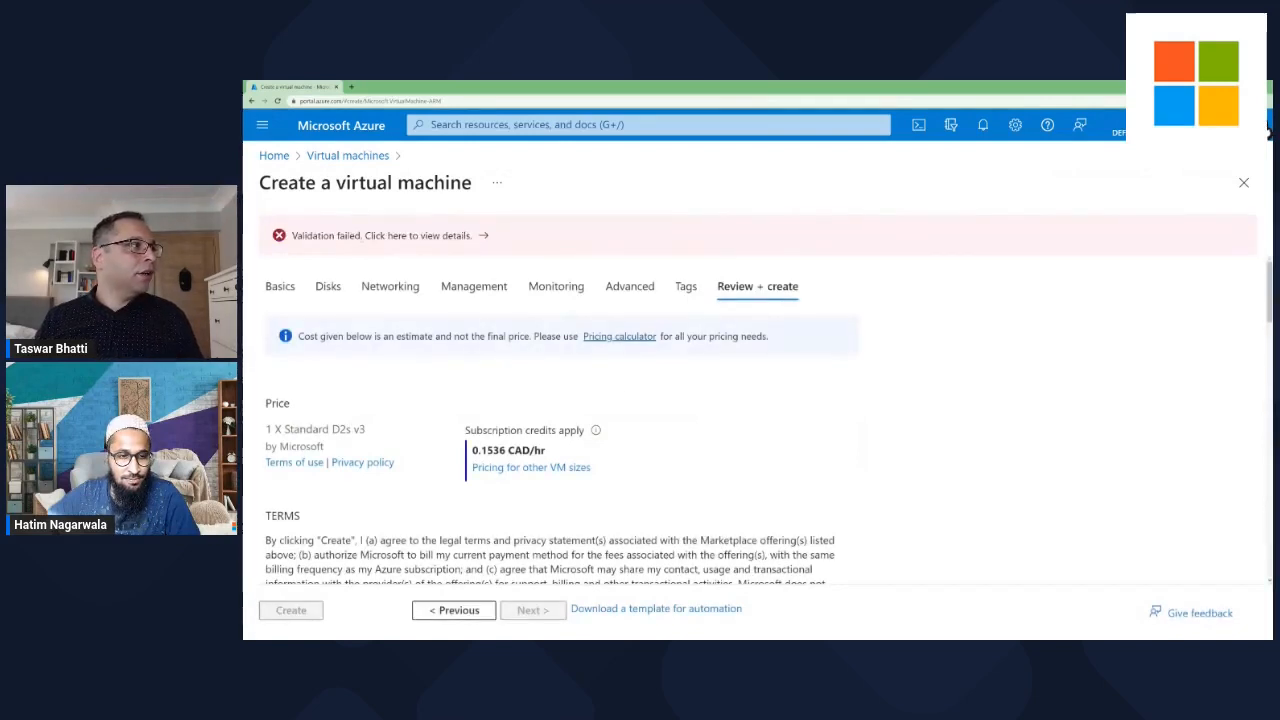
Examine the details of the virtual machine's validation error, then return to the portal home page.
left_click(382, 236)
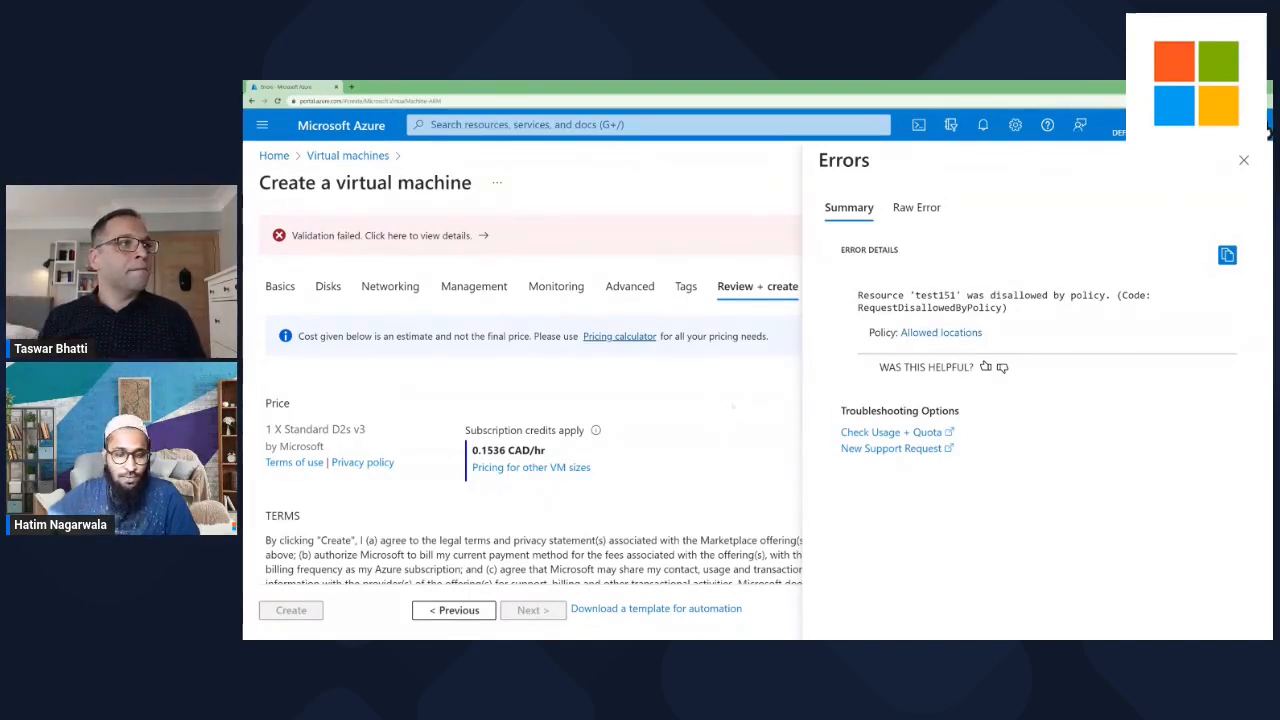
left_click(1243, 160)
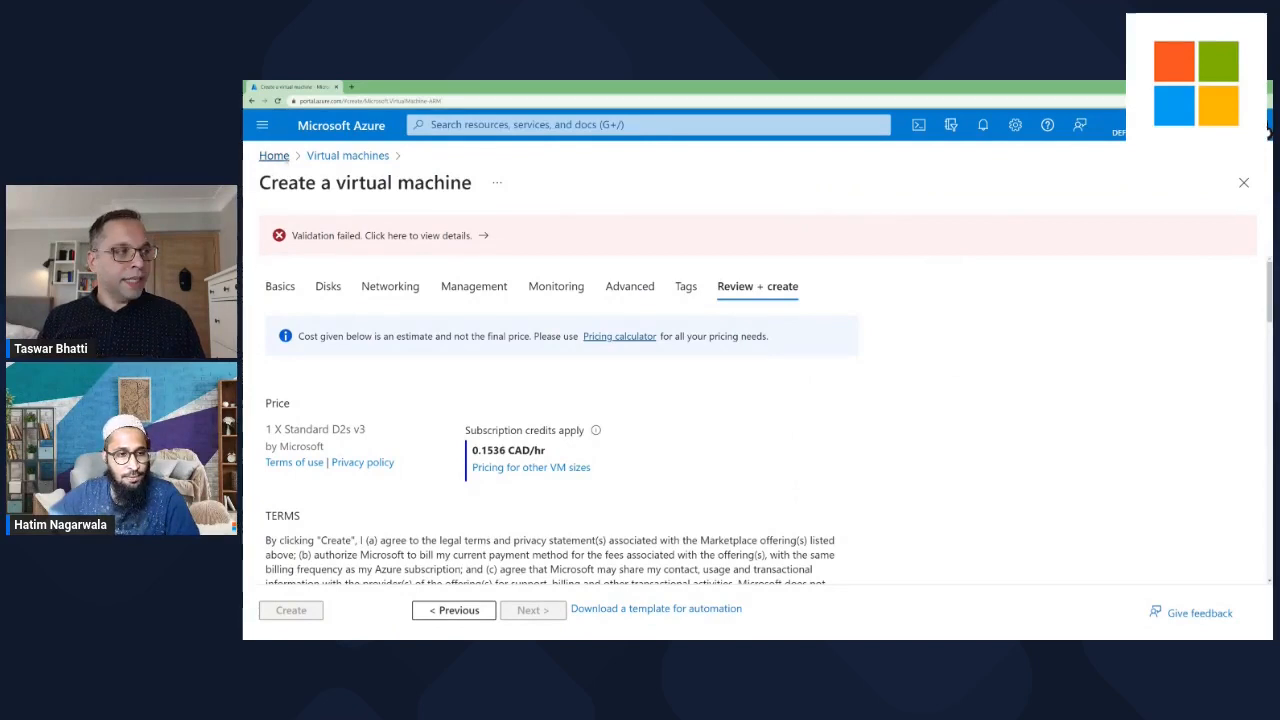
left_click(285, 158)
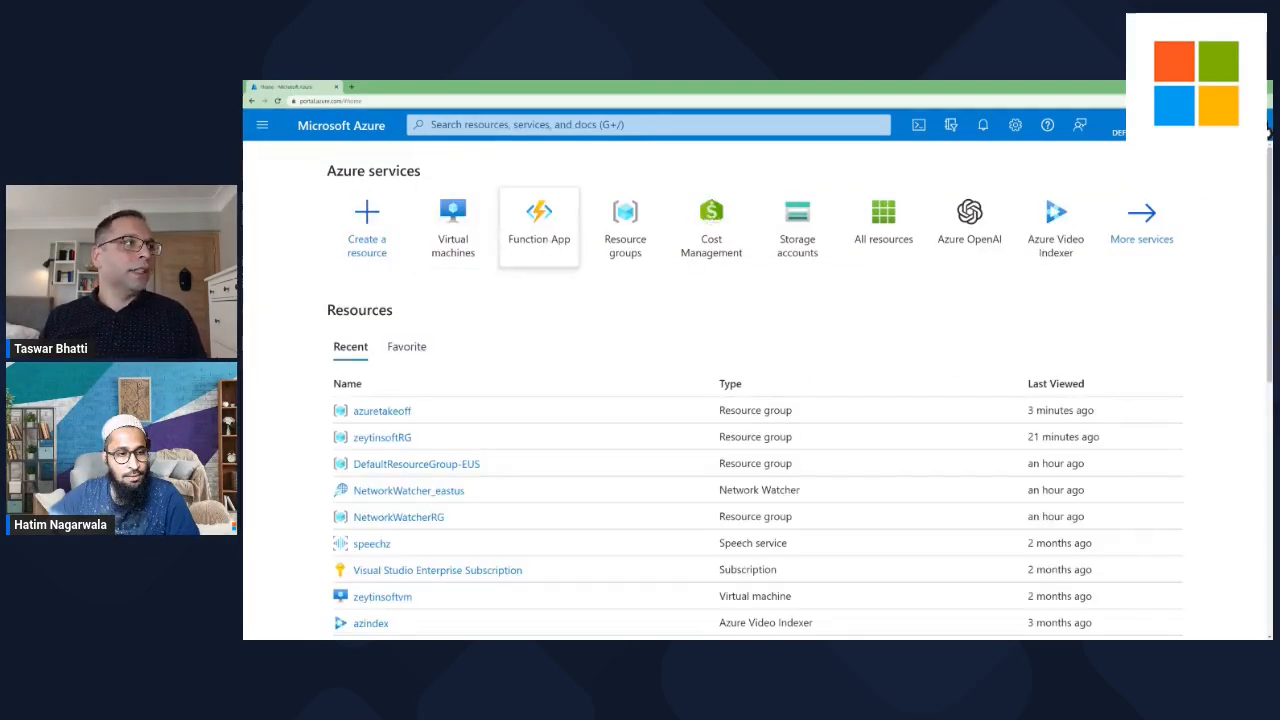
Start creating a new function app and assign it to the azuretakeoff resource group.
left_click(540, 228)
left_click(292, 229)
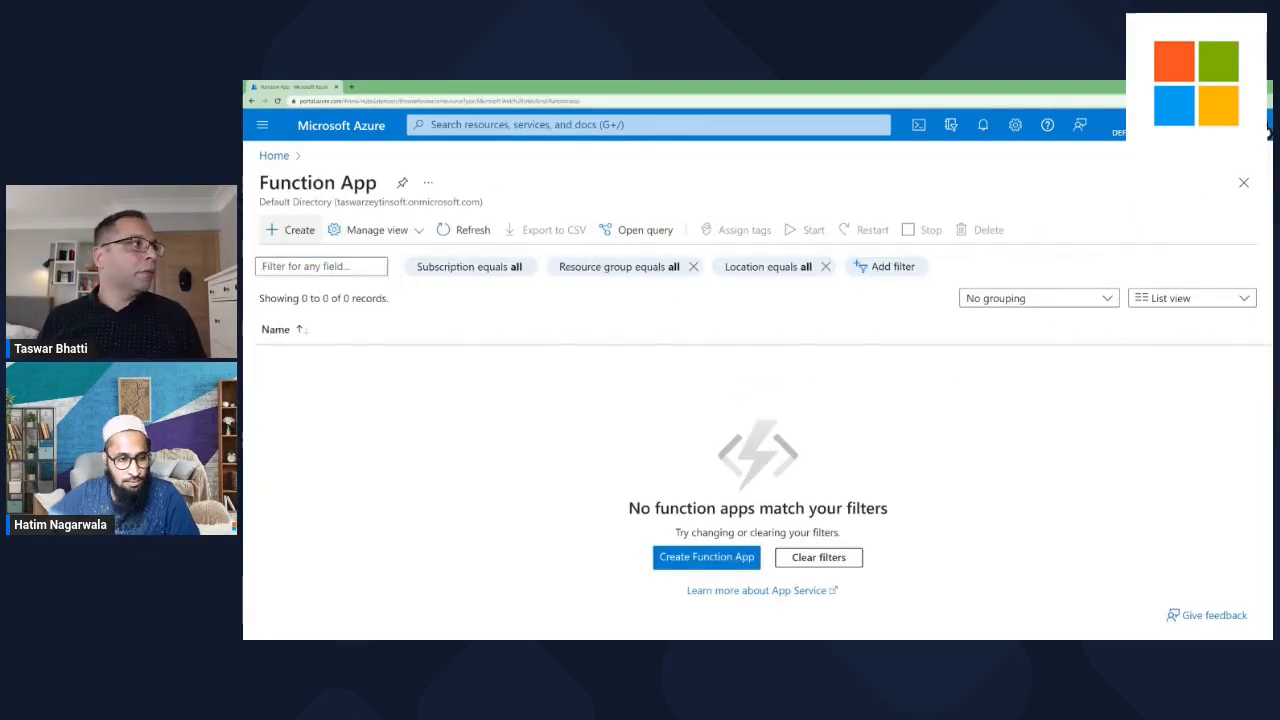
left_click(644, 429)
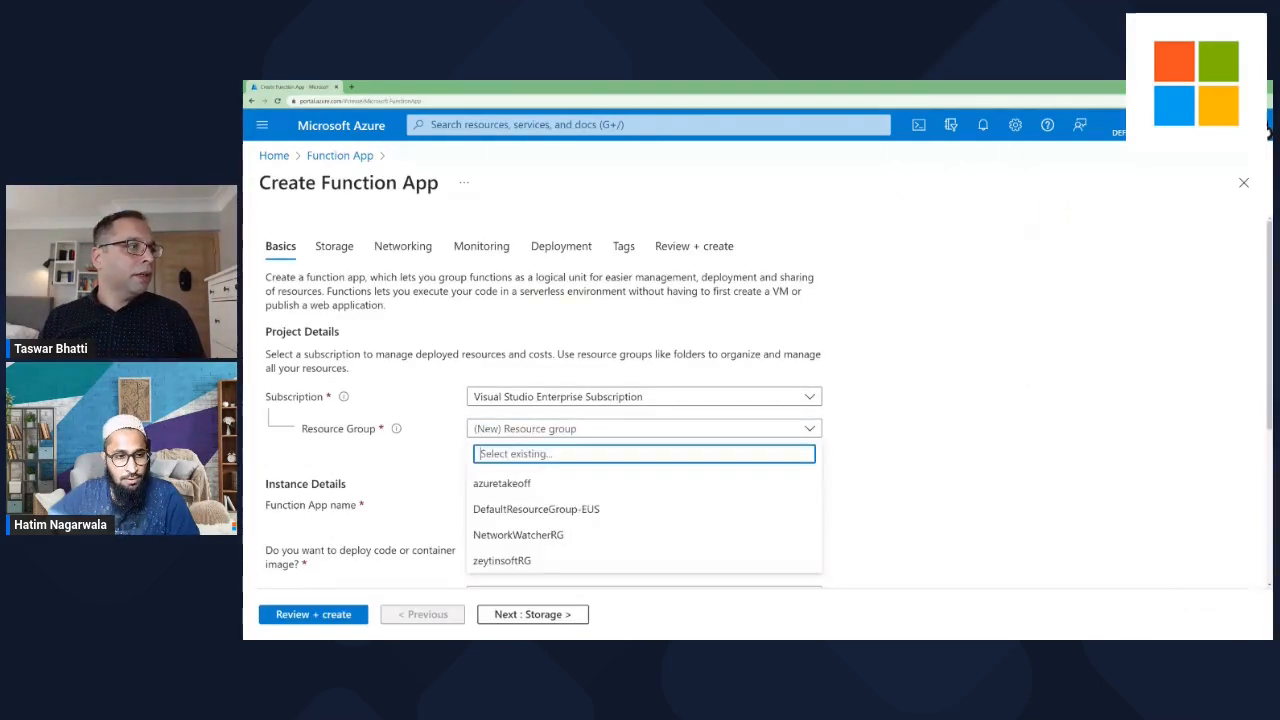
left_click(502, 484)
scroll(600, 450, "down", 1)
Name the function app hatimappazure.
left_click(600, 424)
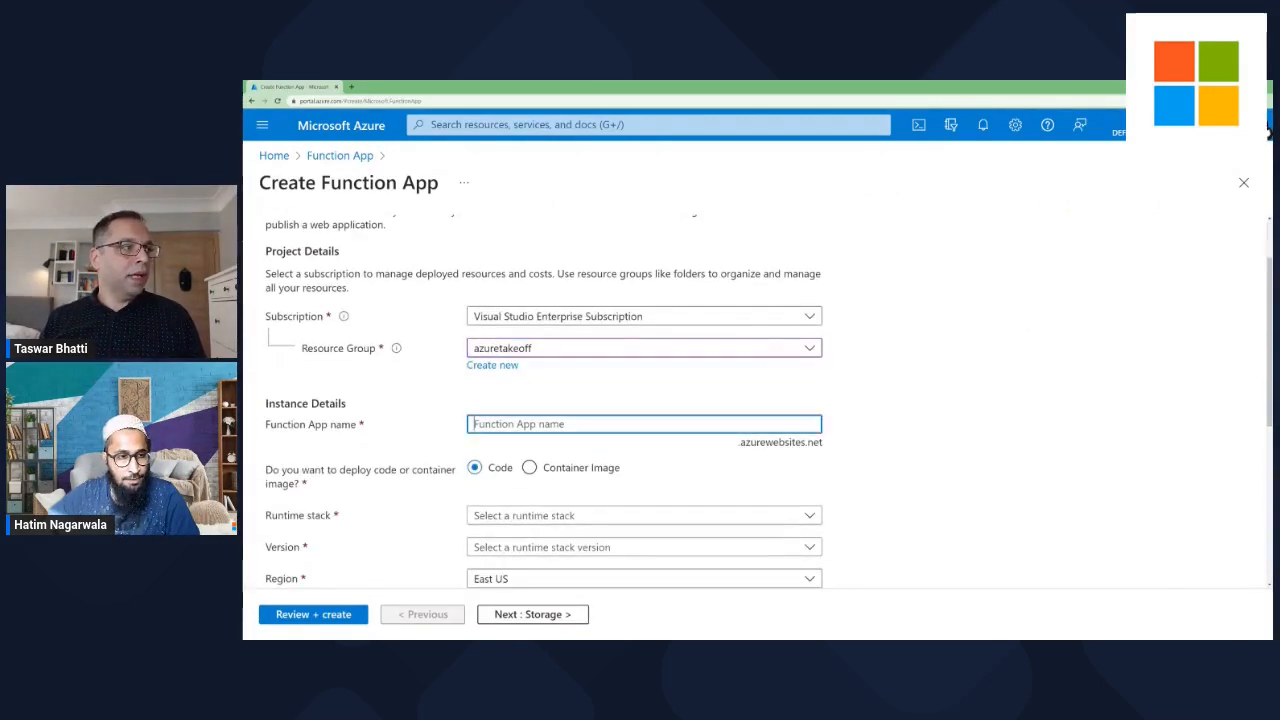
type("hatimapp")
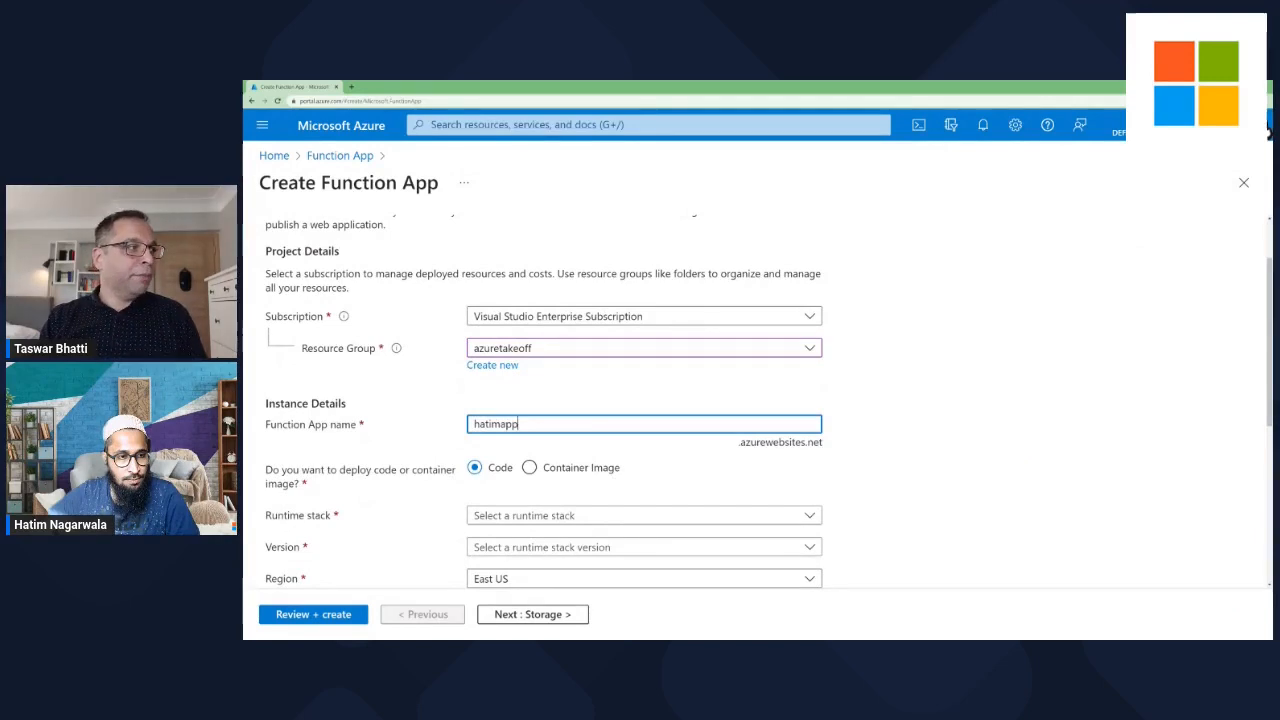
scroll(600, 424, "down", 1)
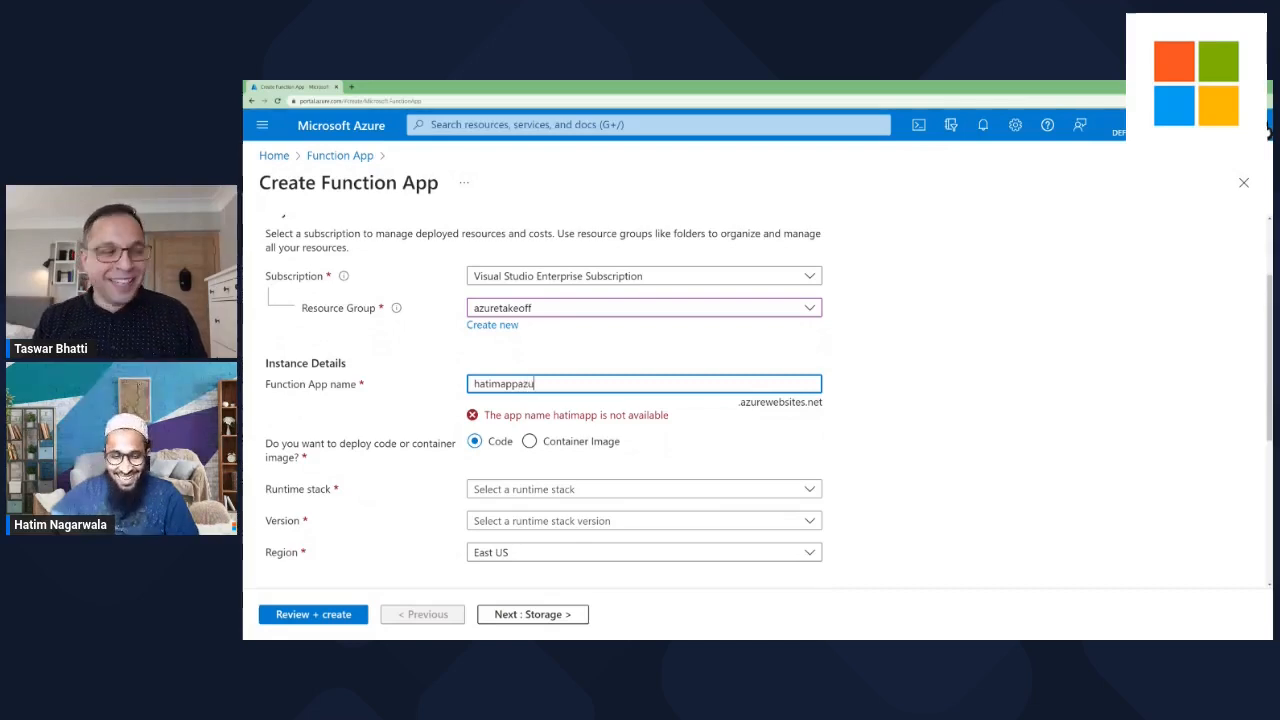
Set the function app's runtime stack to Python and its region to Japan East.
scroll(644, 400, "down", 2)
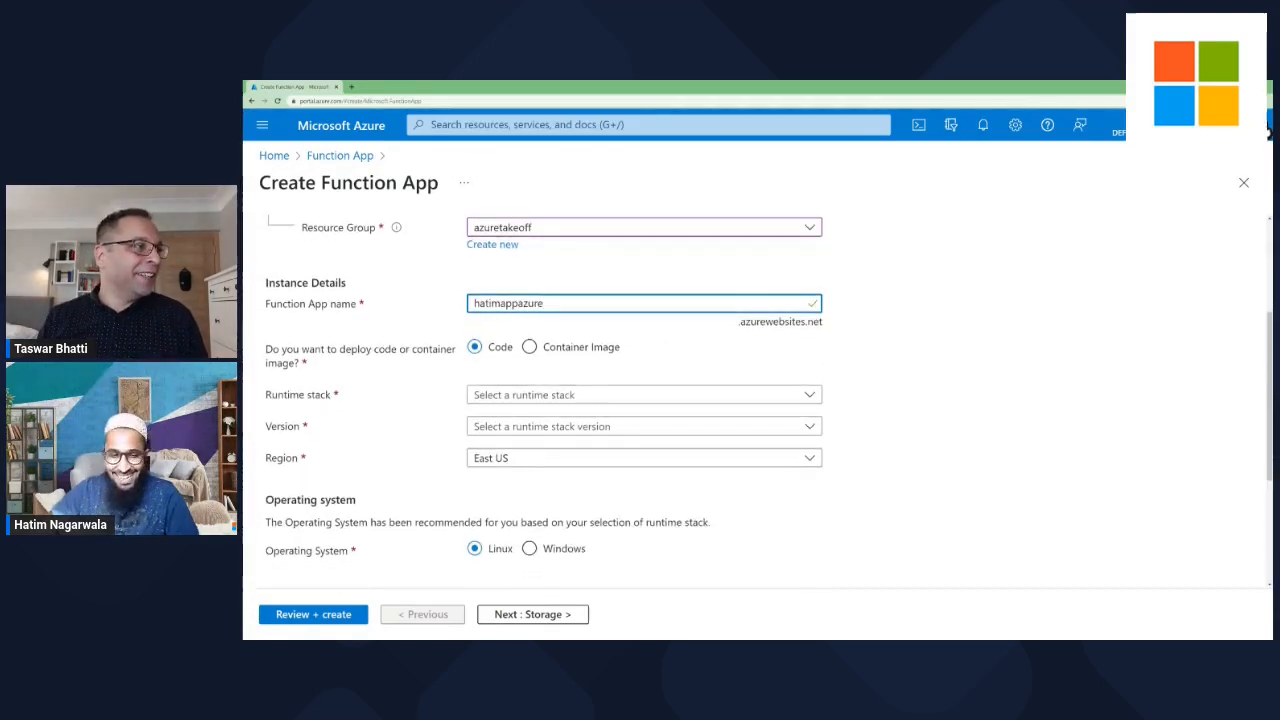
left_click(644, 395)
left_click(510, 501)
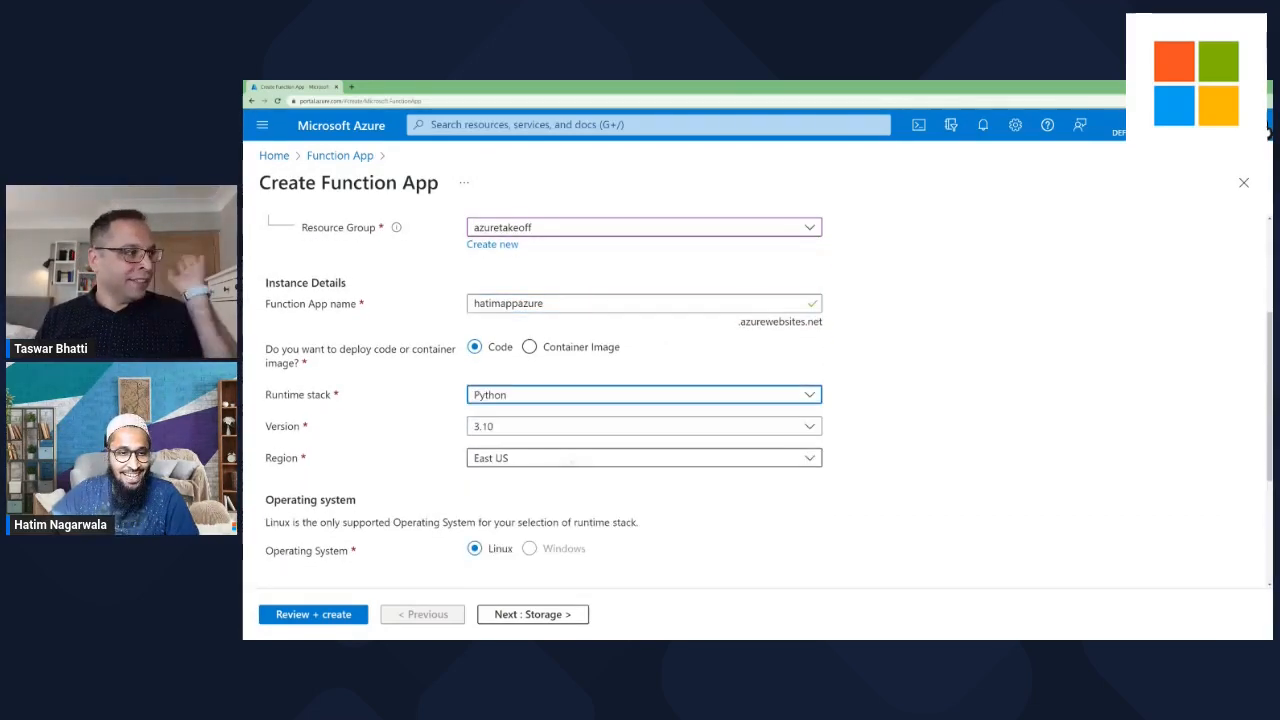
scroll(644, 458, "down", 1)
left_click(644, 377)
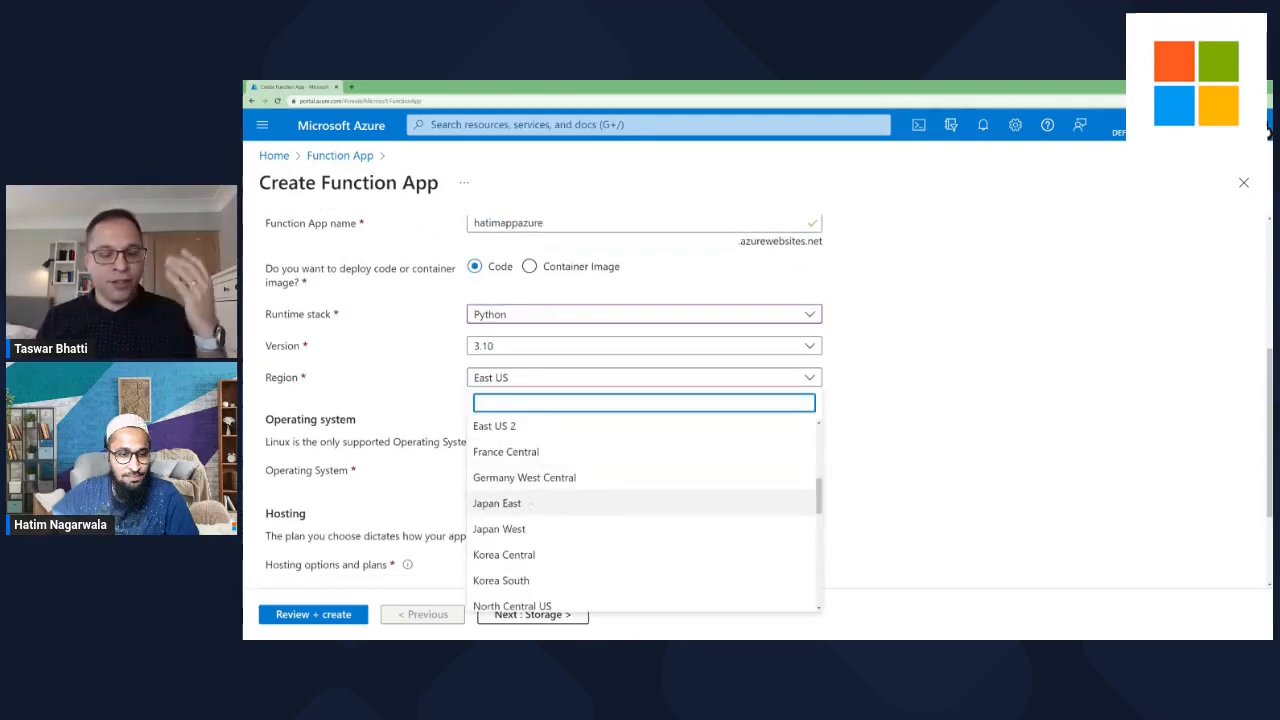
left_click(531, 503)
scroll(552, 424, "down", 1)
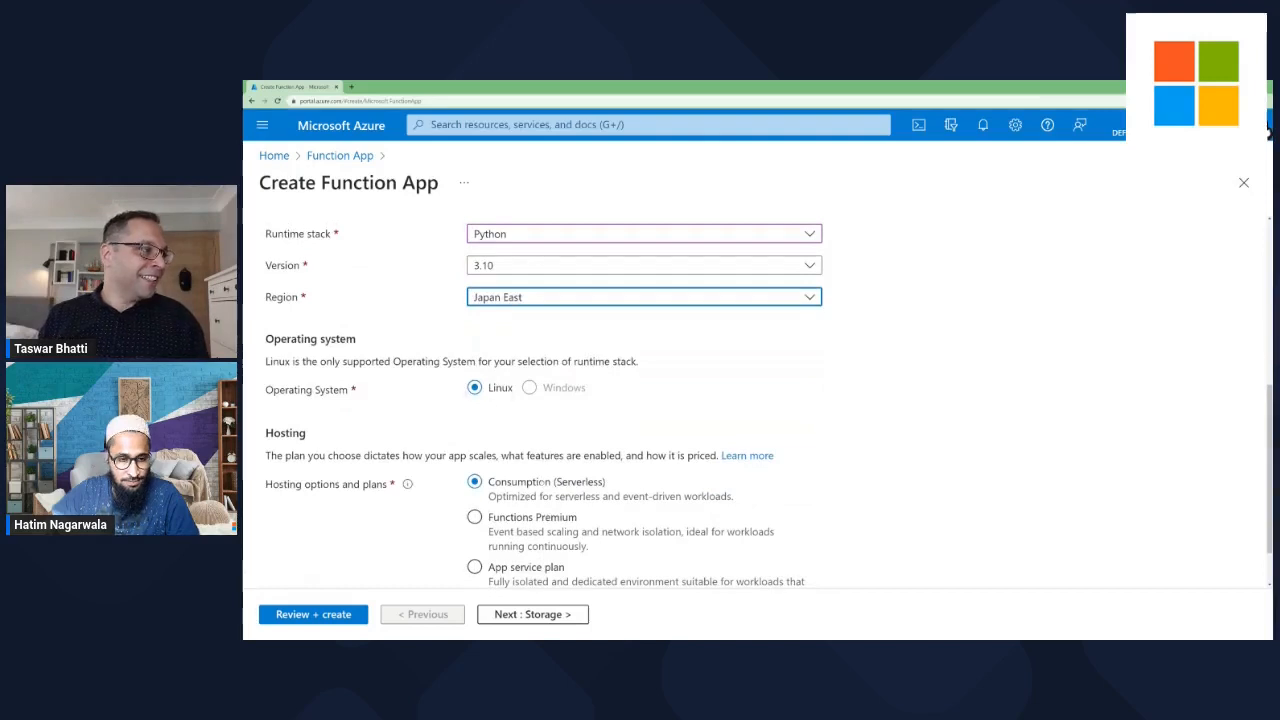
Keep the default hosting, storage, networking, monitoring, deployment and tag settings and proceed to the function app's final review.
scroll(548, 483, "down", 1)
left_click(532, 614)
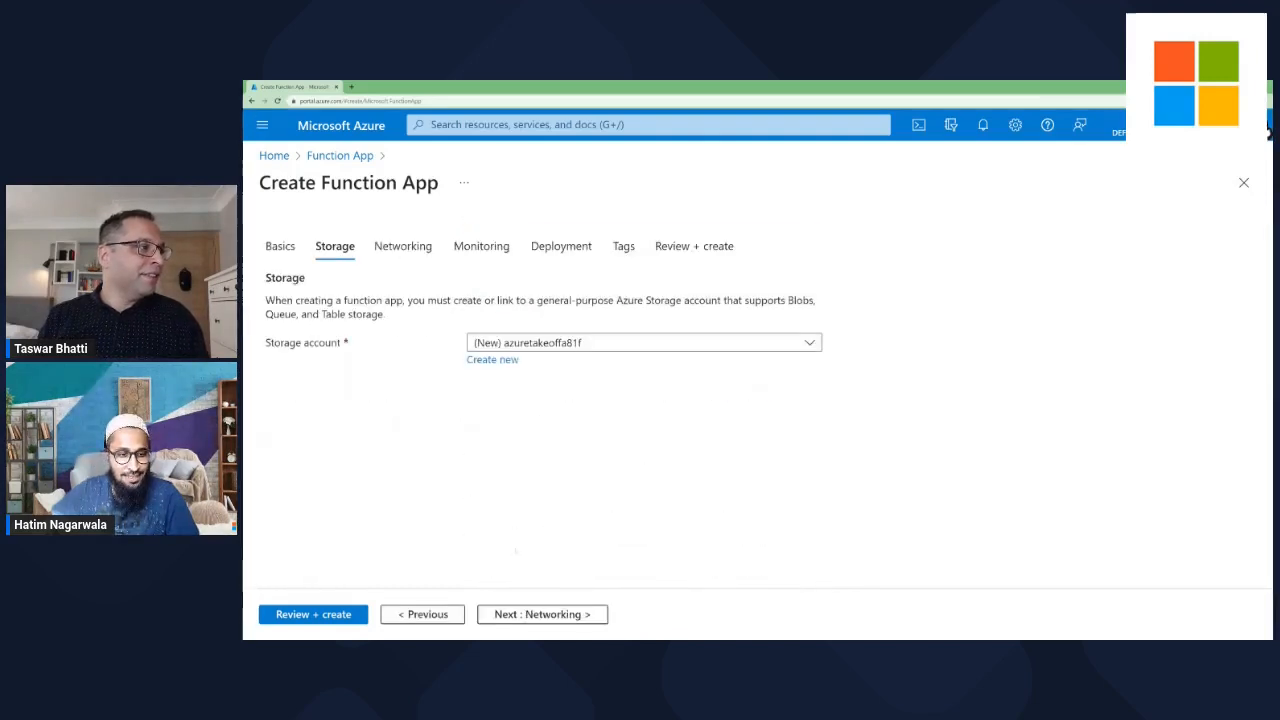
left_click(535, 614)
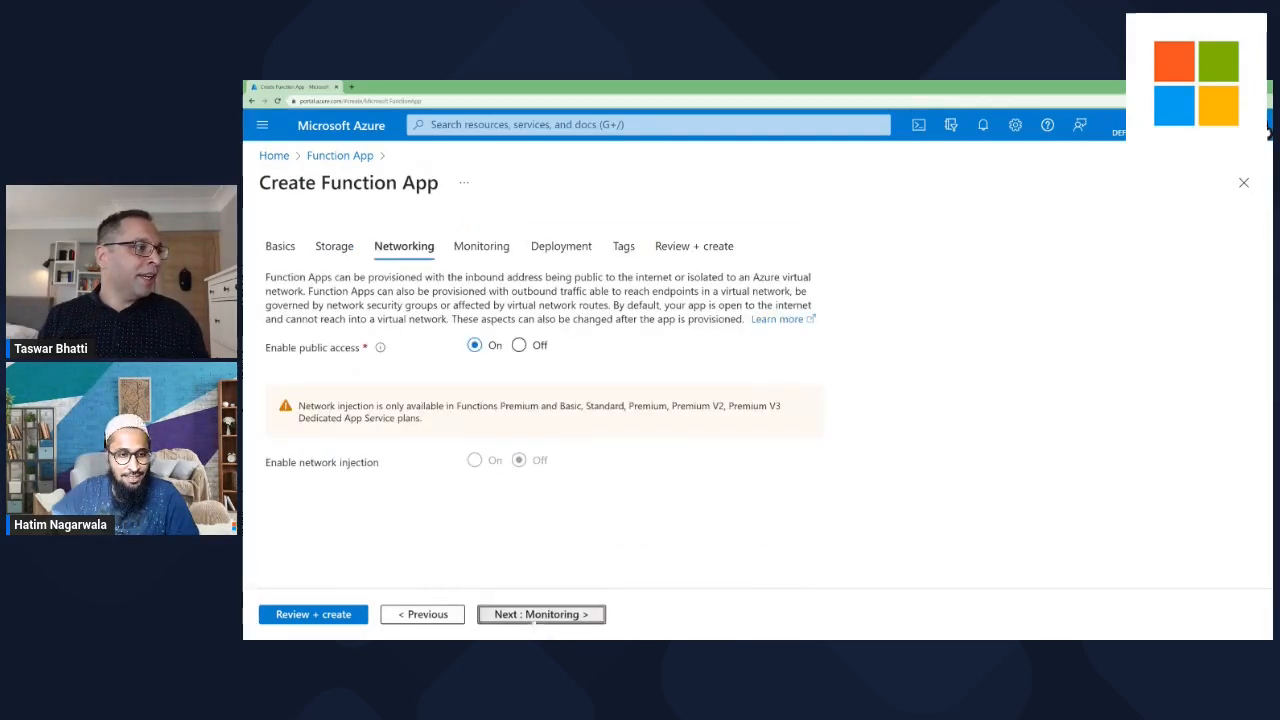
left_click(535, 614)
left_click(535, 614)
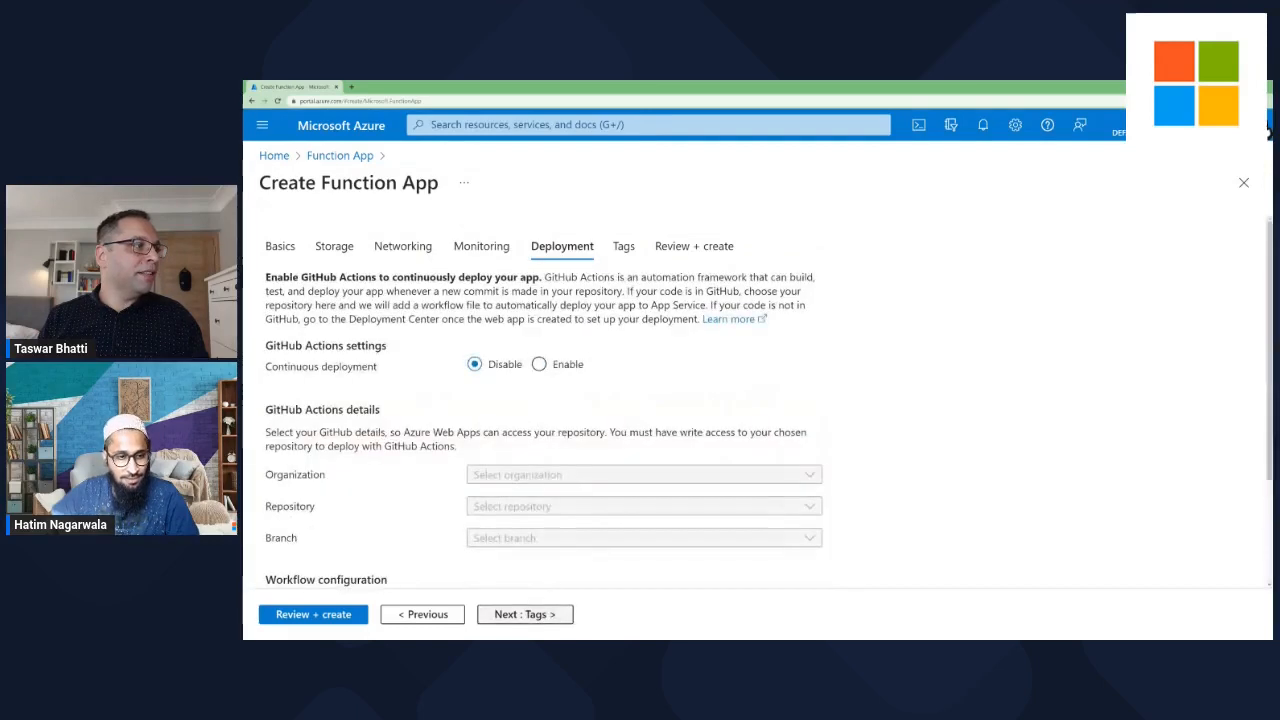
left_click(530, 614)
left_click(535, 614)
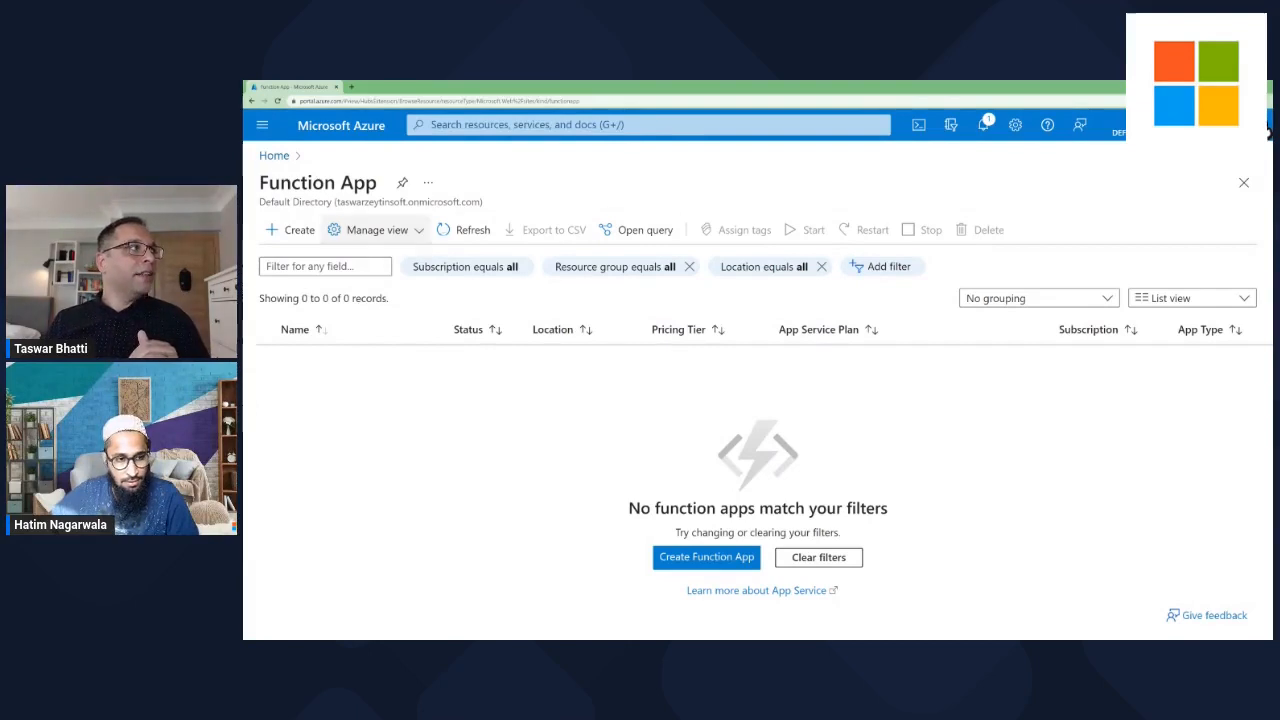
Edit azurelock on the azuretakeoff resource group, setting its lock type to Delete and keeping the existing note.
left_click(274, 155)
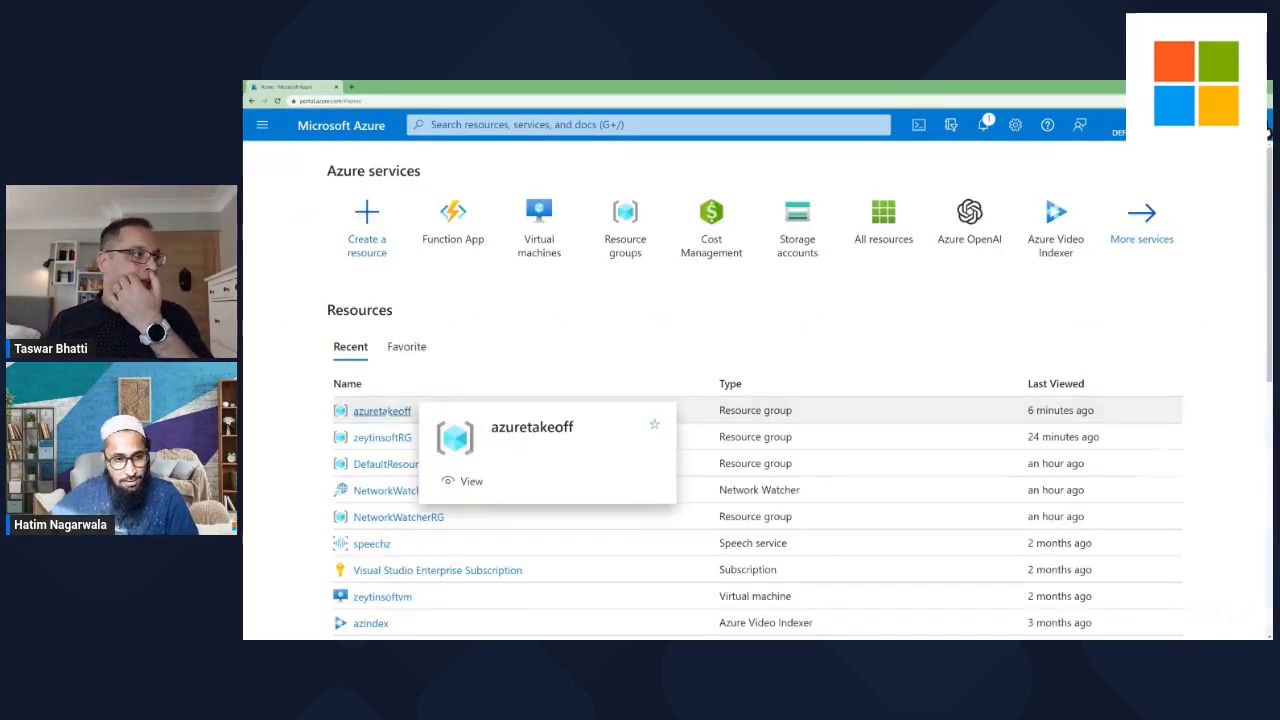
left_click(381, 410)
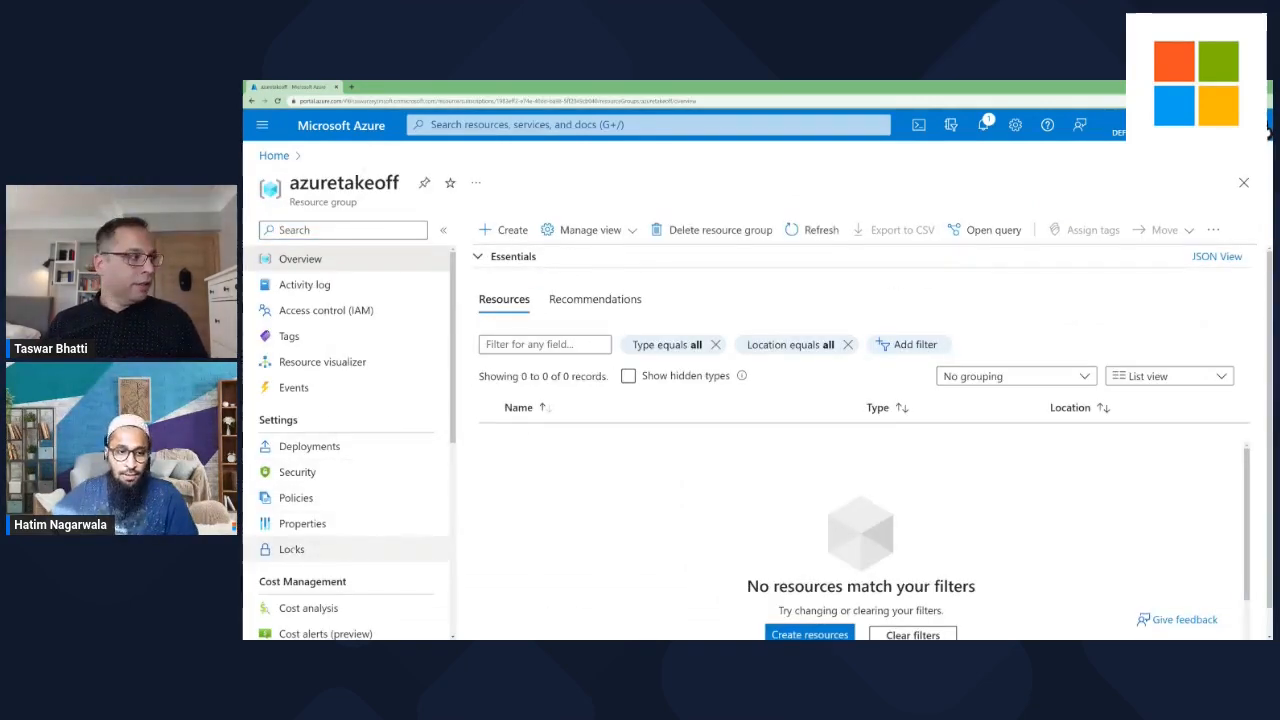
left_click(292, 549)
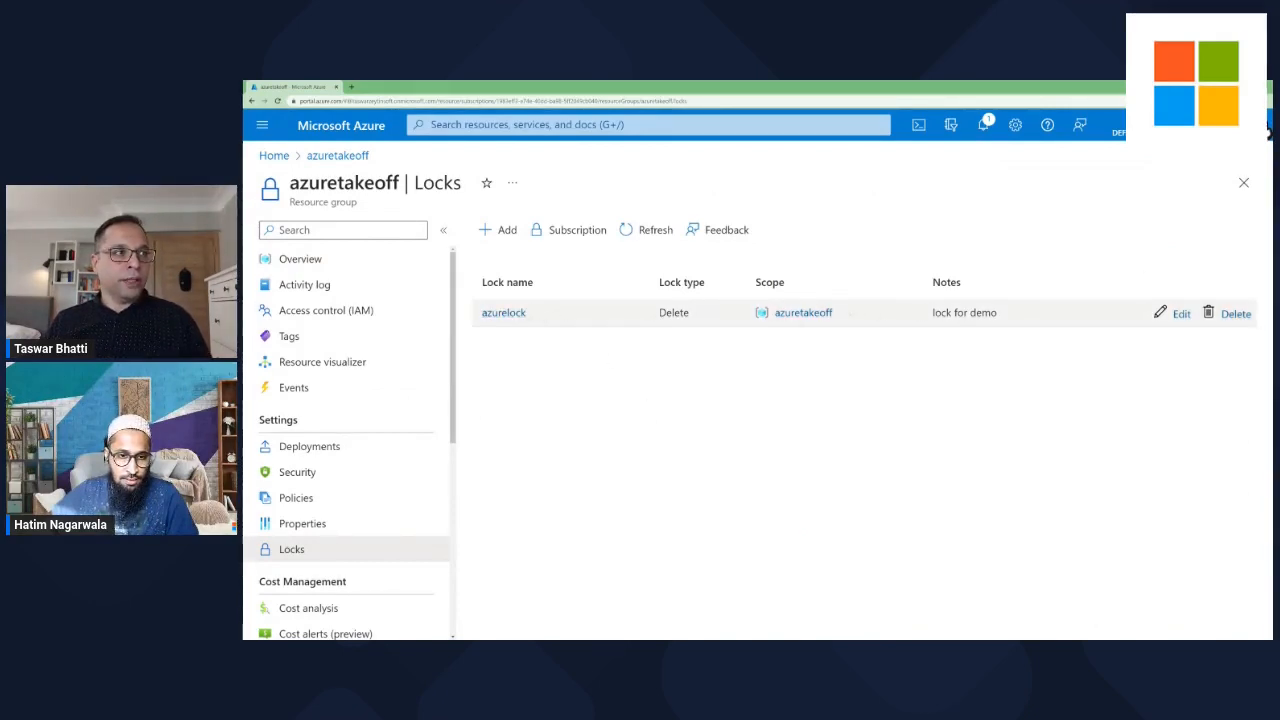
left_click(1181, 313)
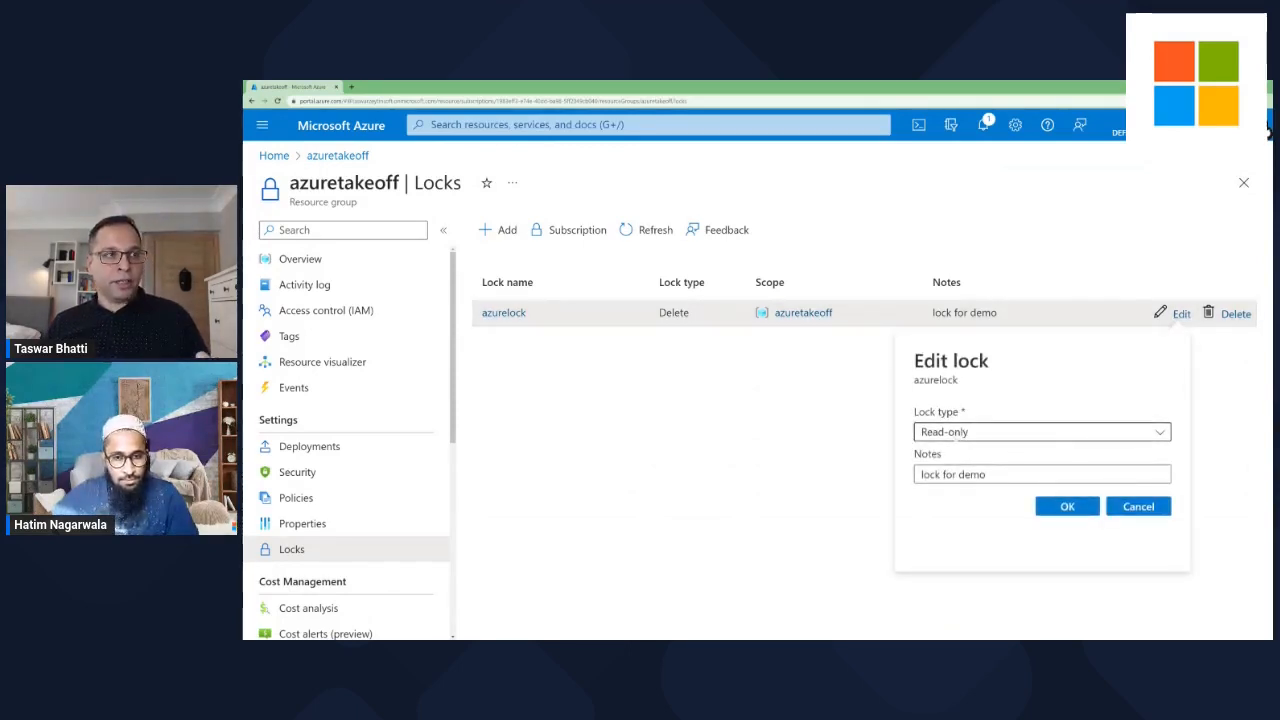
left_click(956, 435)
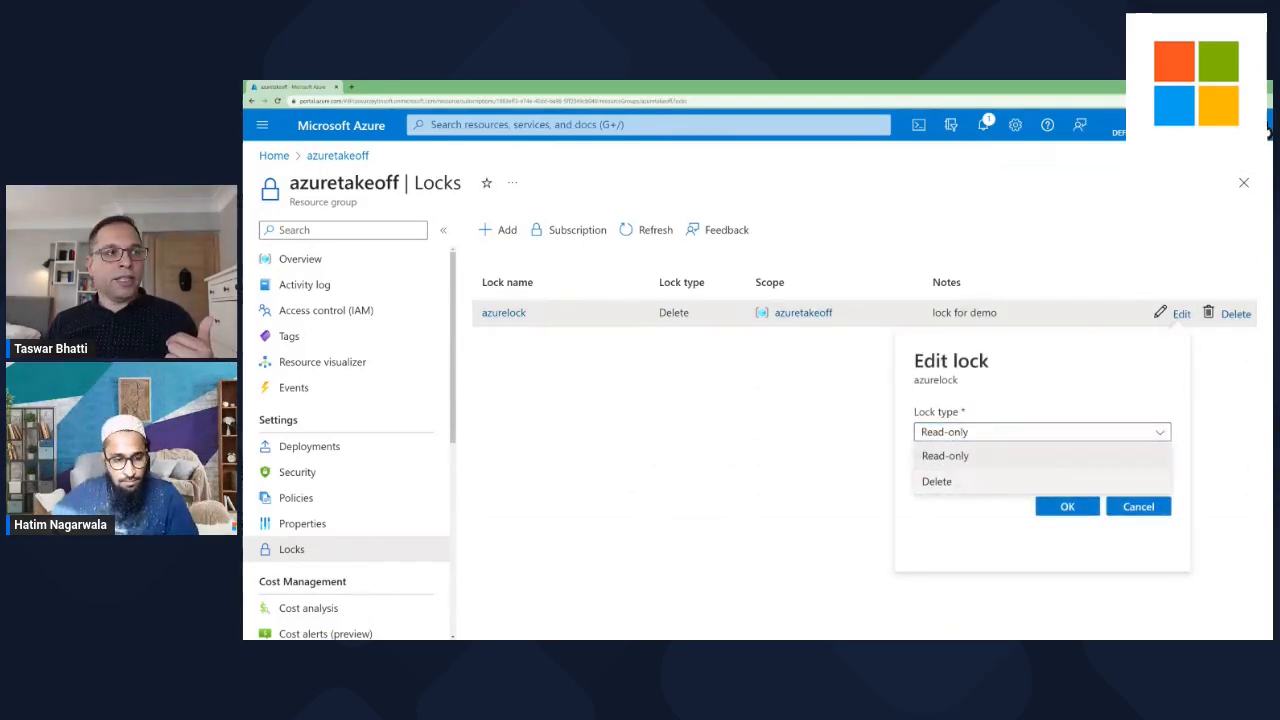
left_click(949, 483)
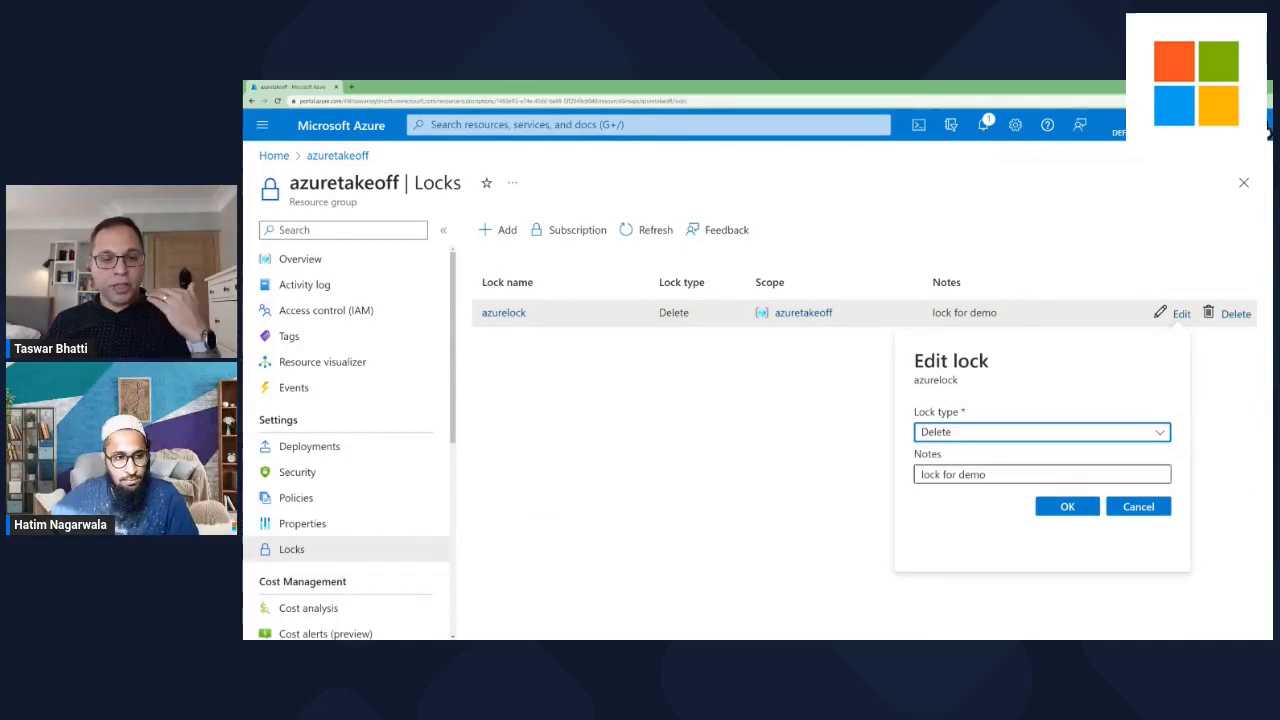
left_click(1067, 506)
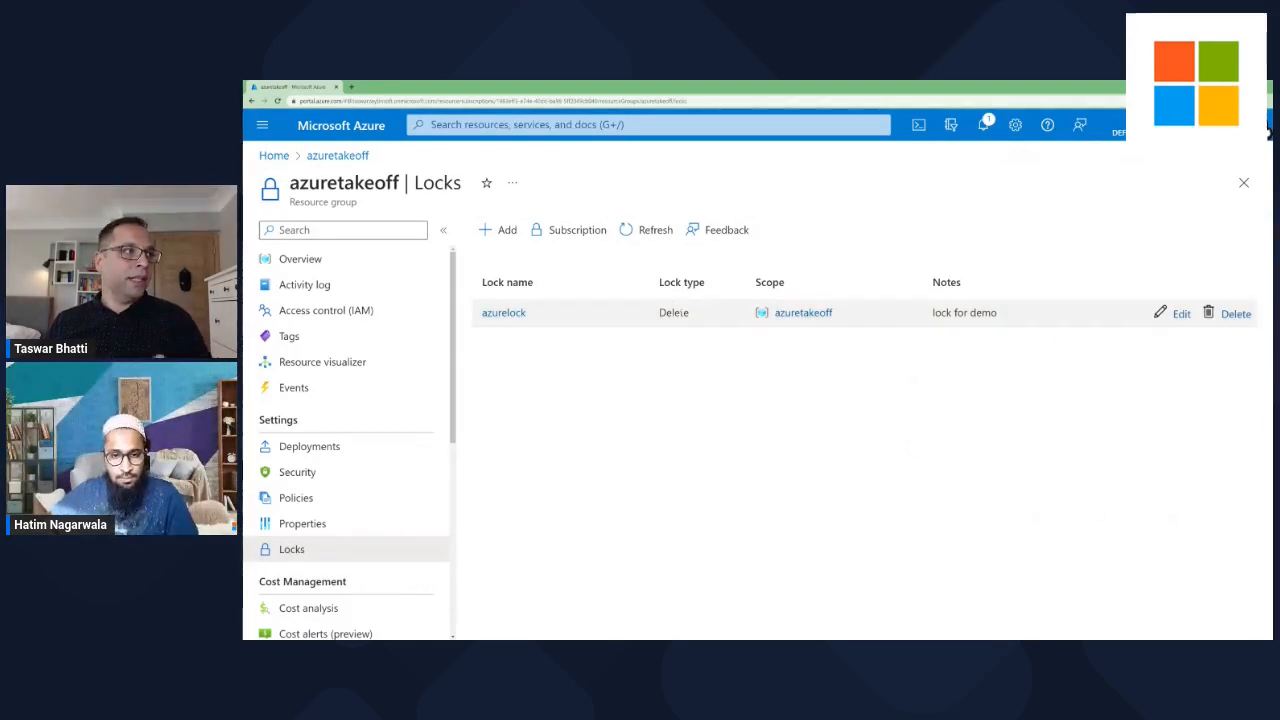
Start creating a new storage account and assign it to the azuretakeoff resource group.
left_click(274, 156)
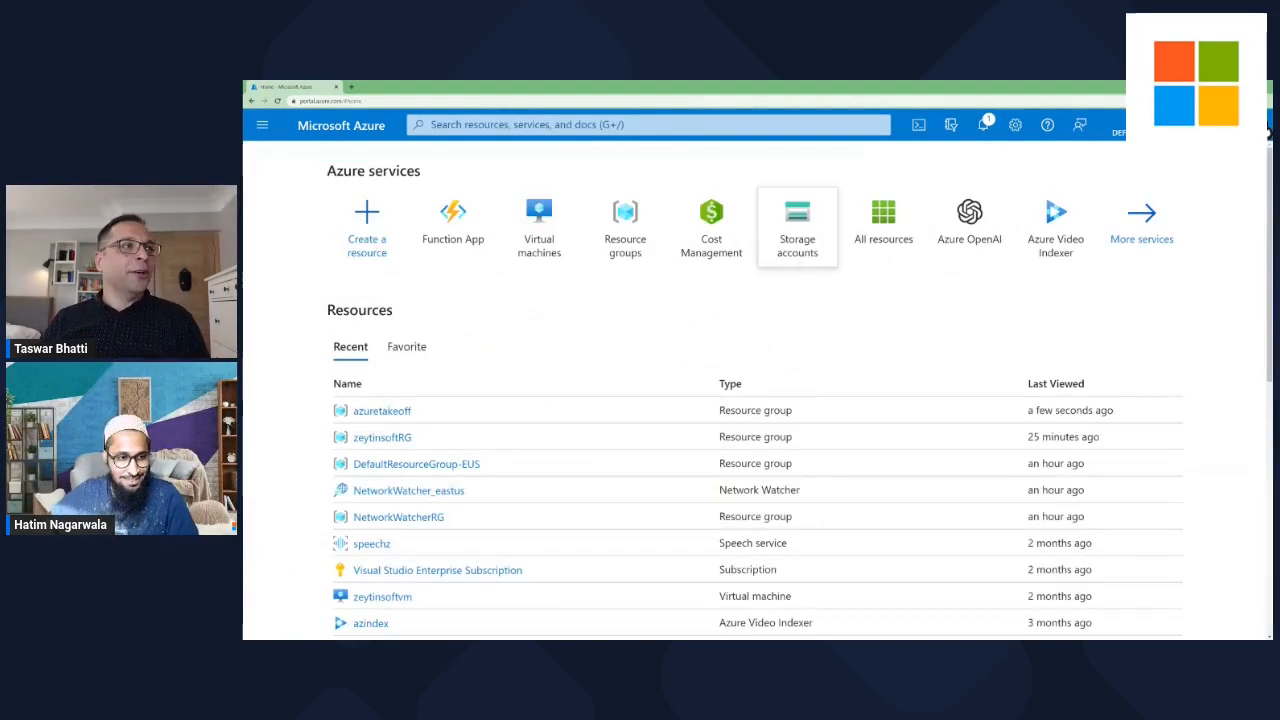
left_click(797, 225)
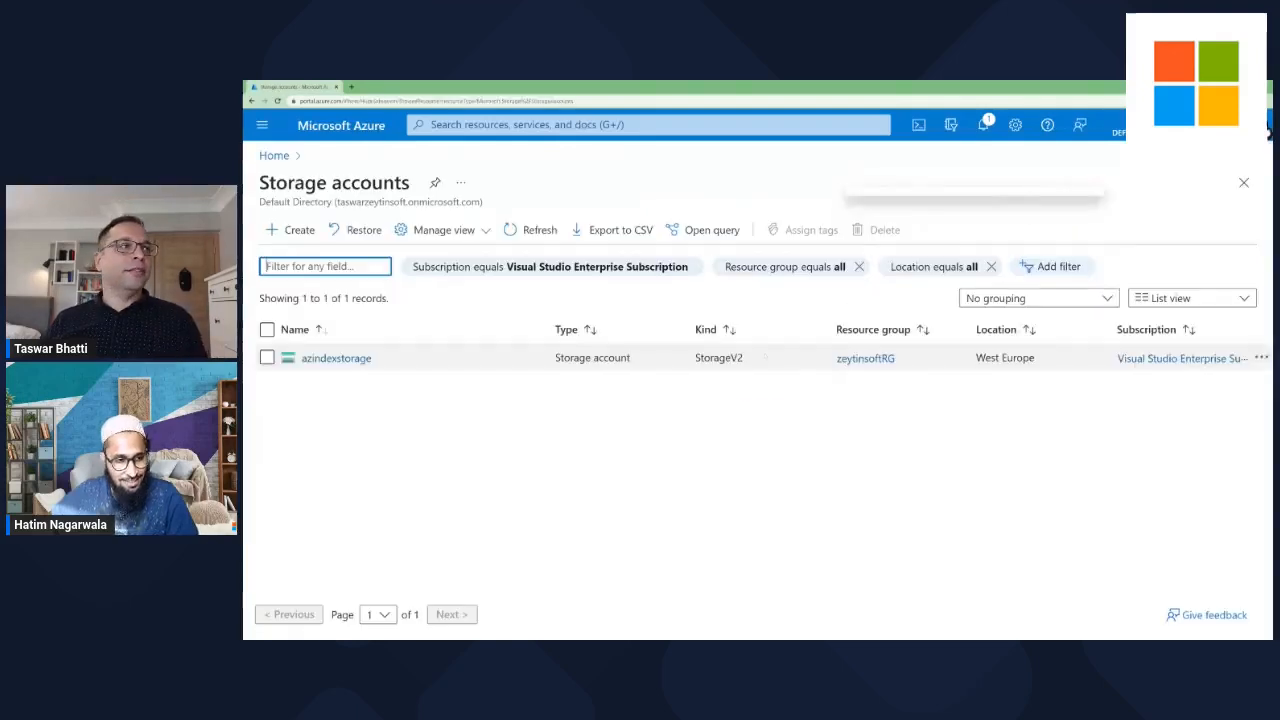
left_click(291, 230)
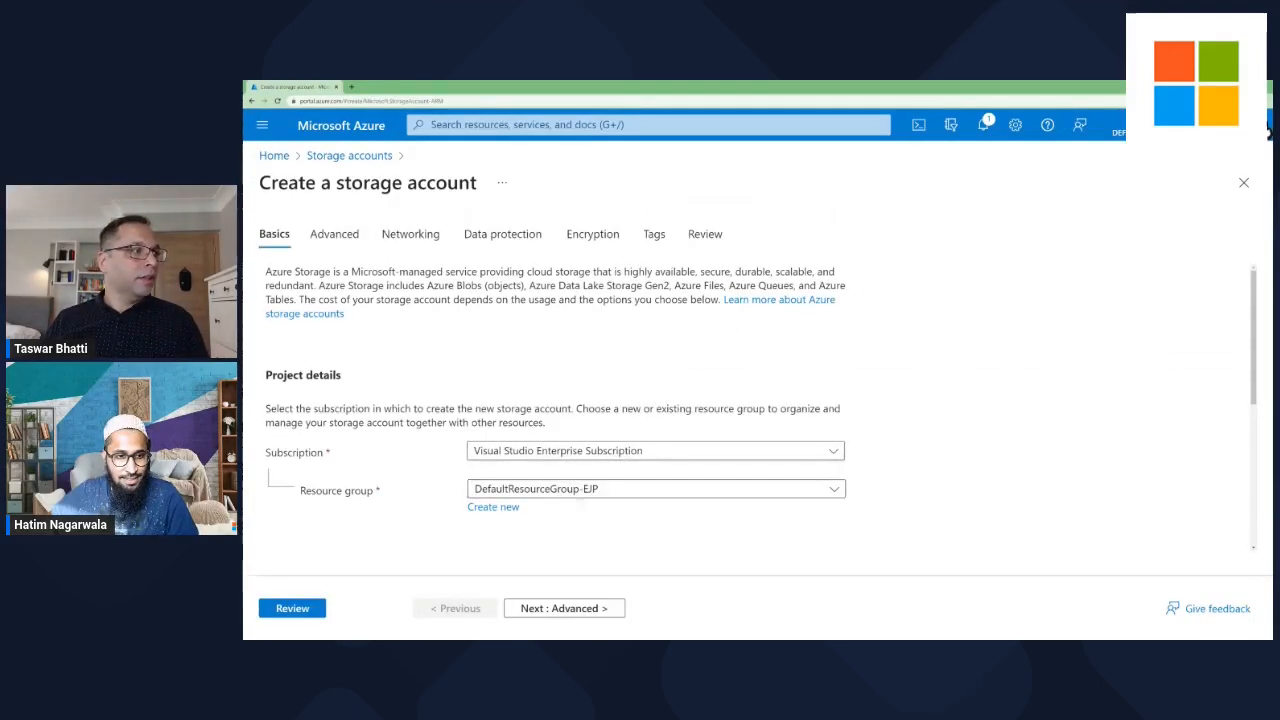
left_click(580, 490)
left_click(505, 443)
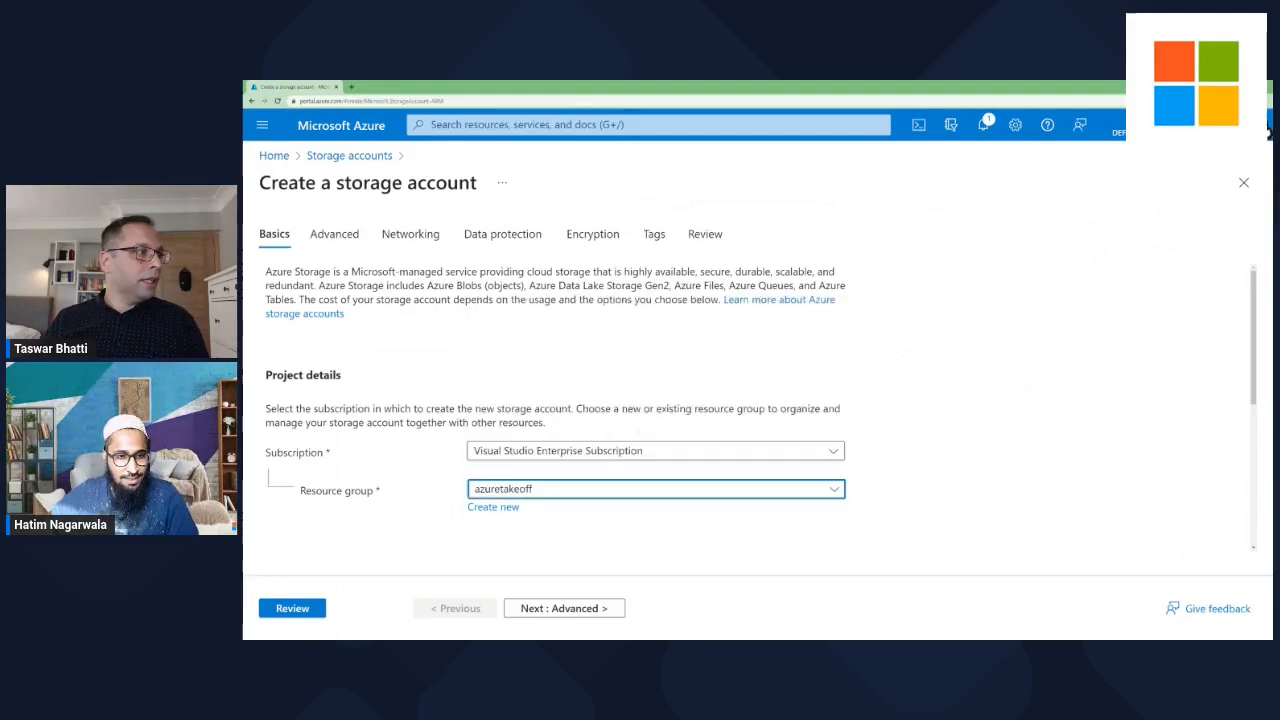
Name the storage account hatimterabytestorage.
scroll(723, 415, "down", 2)
scroll(723, 415, "down", 1)
left_click(656, 430)
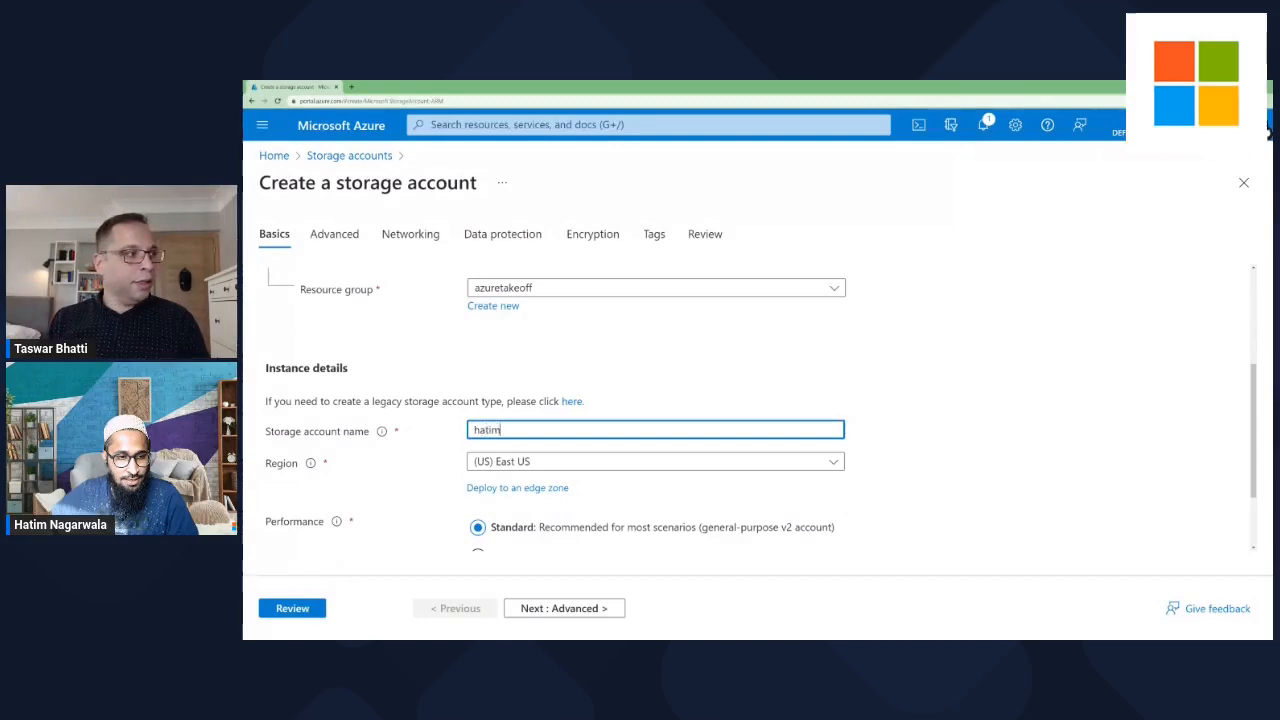
type("hatimb")
key("BackSpace")
type("terab")
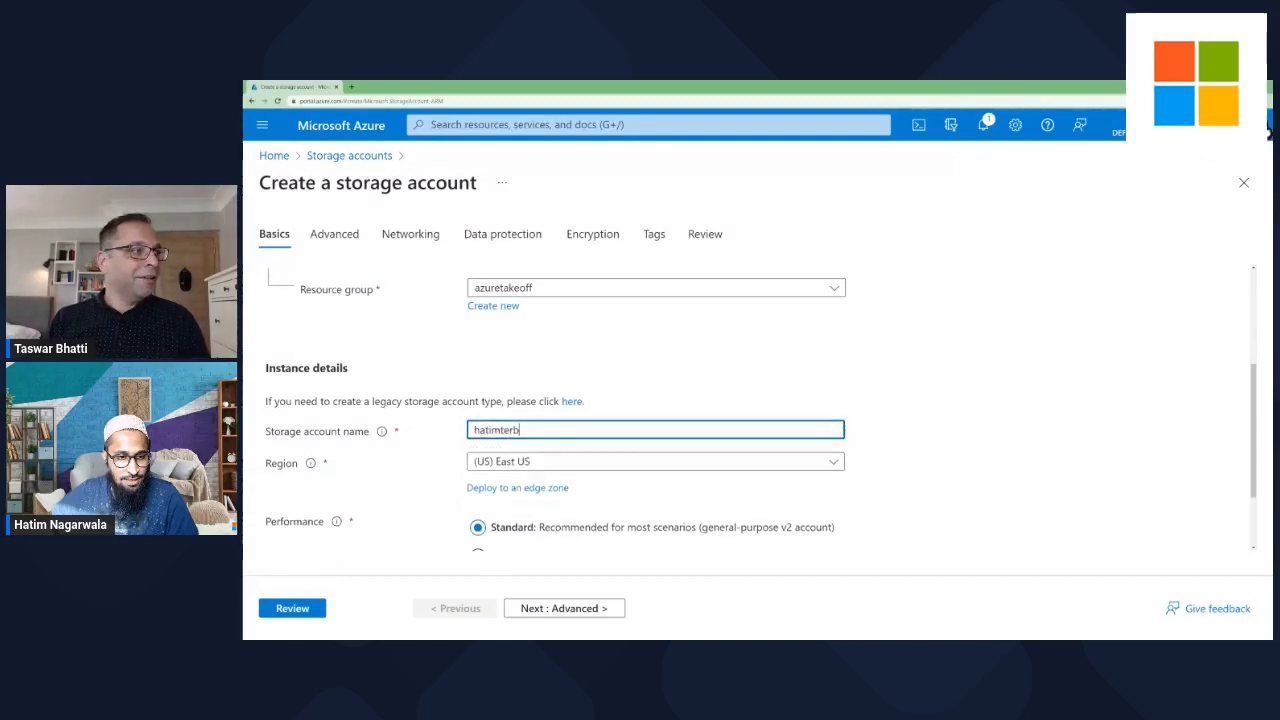
type("yte")
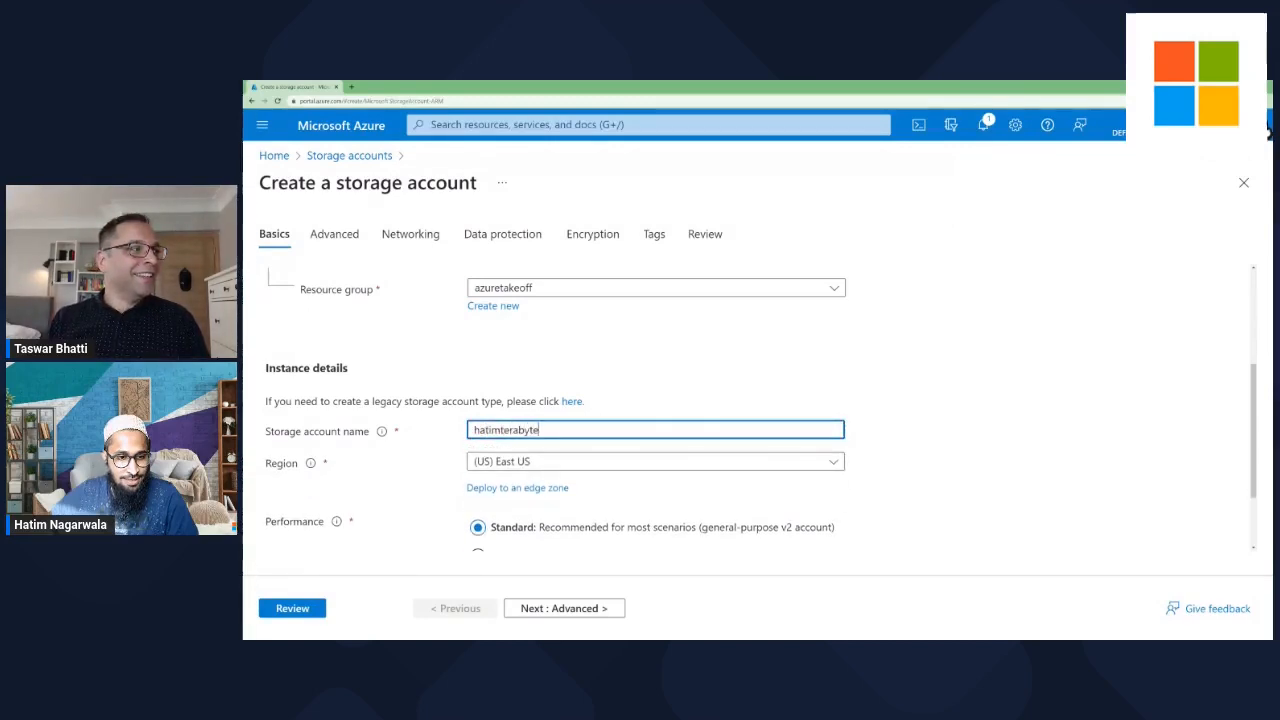
type("storage")
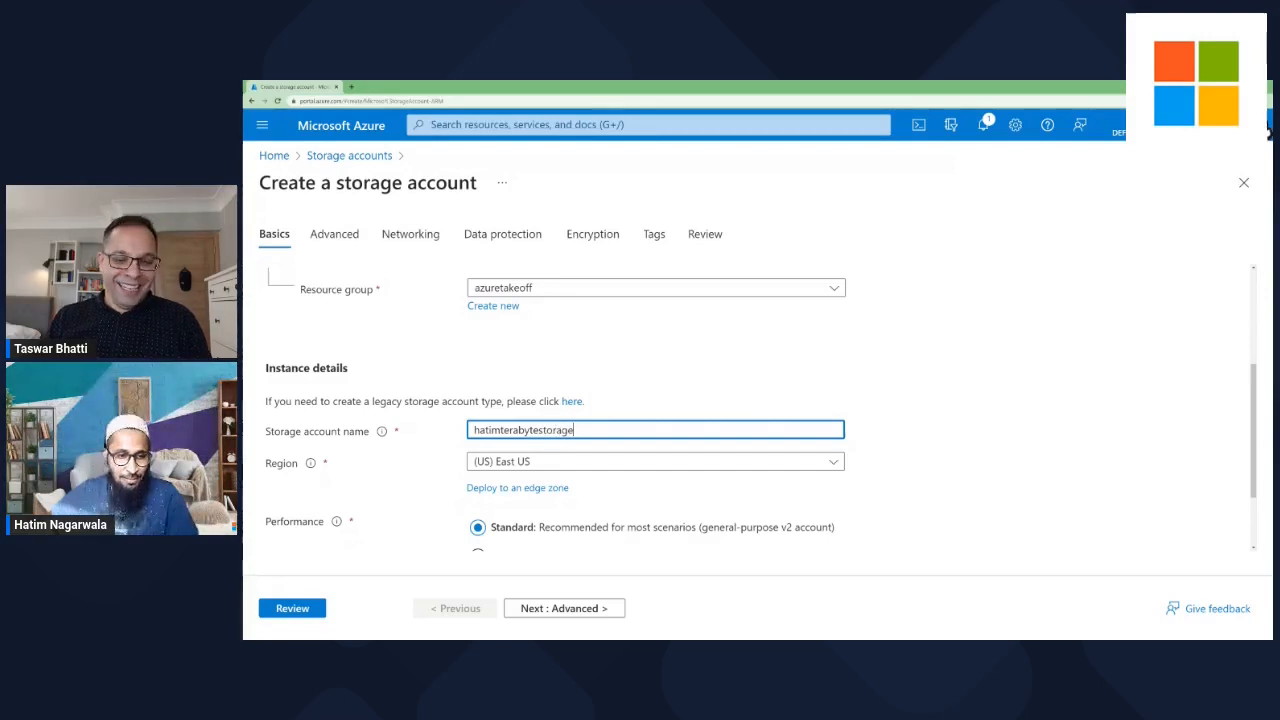
Keep the default East US region, performance, redundancy, networking, protection, encryption and tag settings, and create the storage account.
scroll(760, 408, "down", 1)
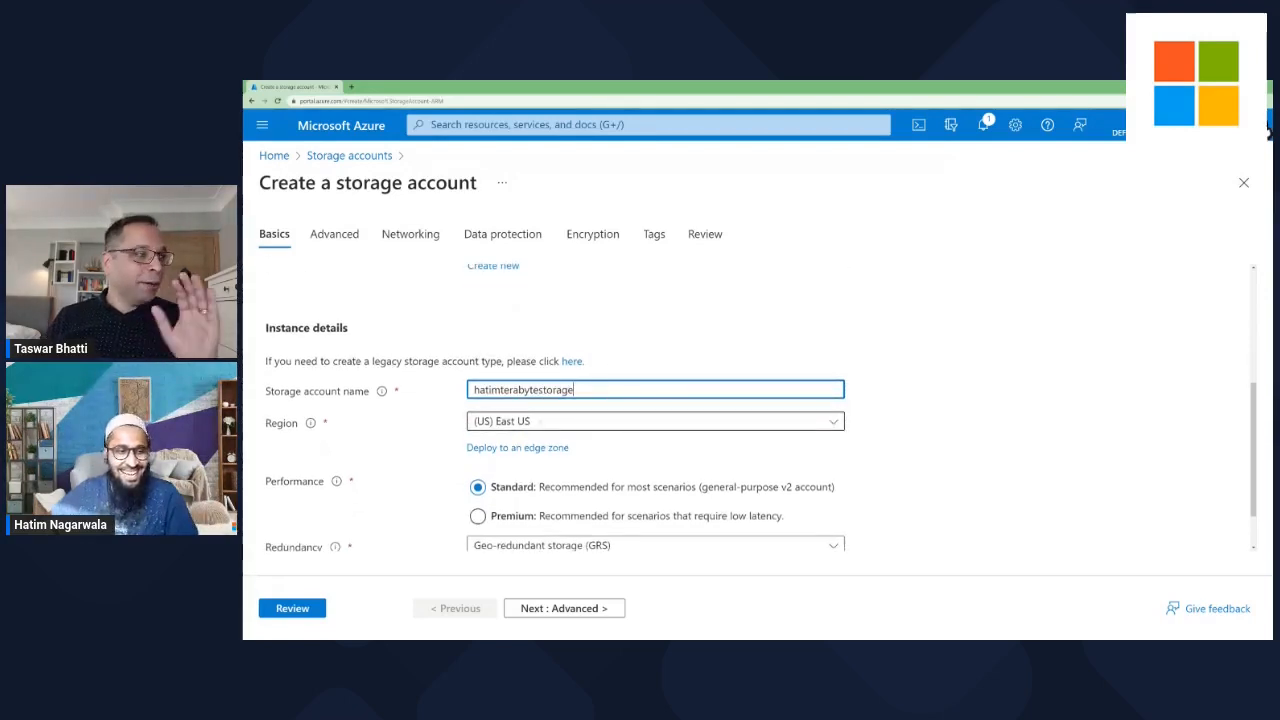
scroll(760, 408, "down", 1)
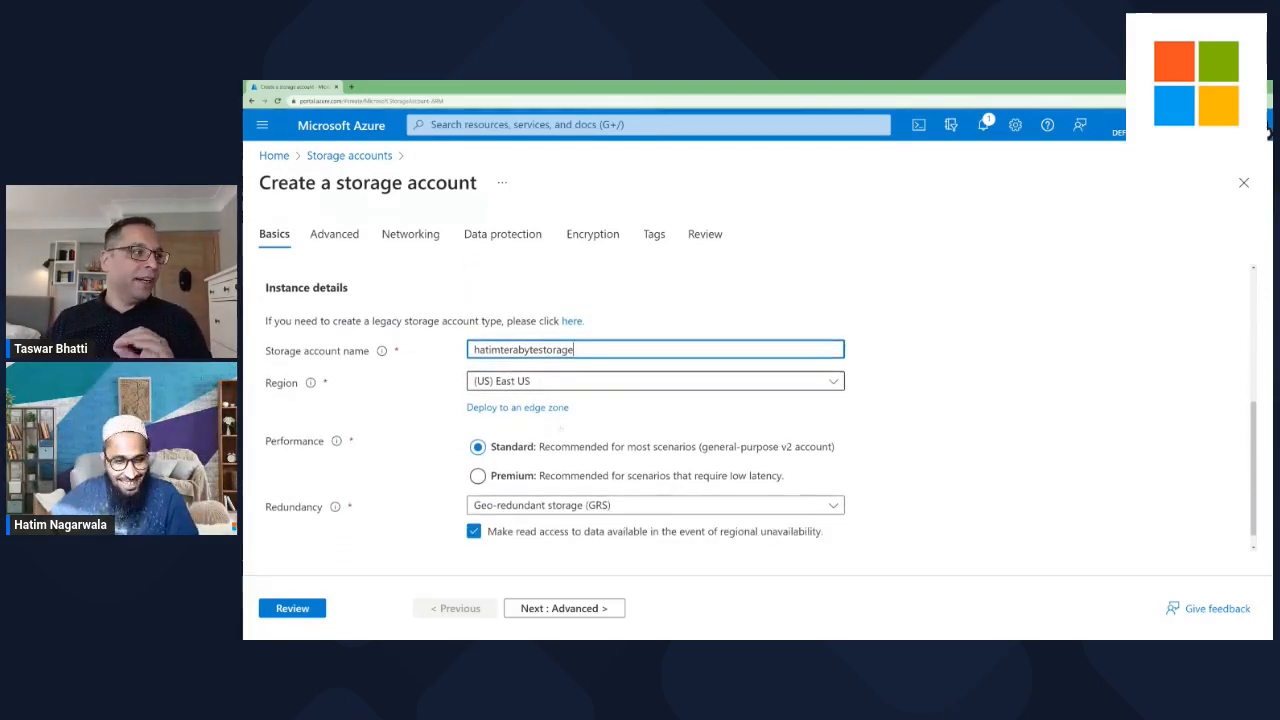
scroll(760, 408, "down", 1)
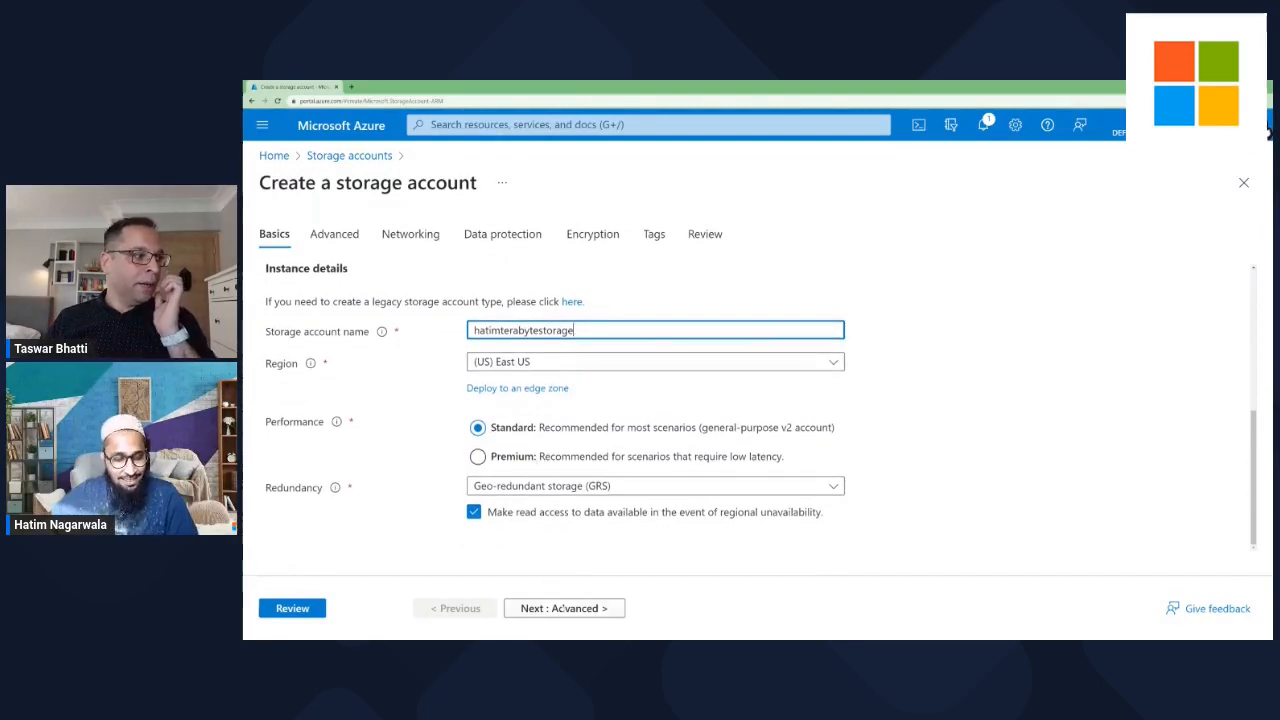
left_click(556, 608)
left_click(556, 608)
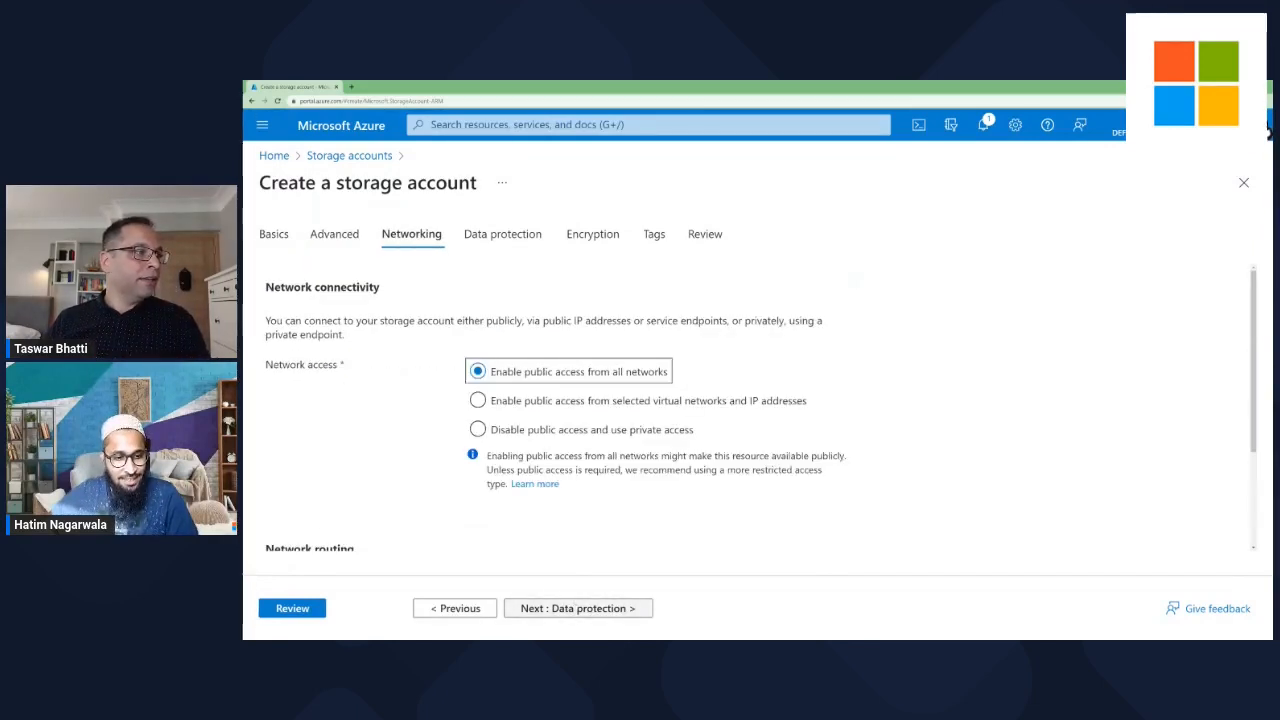
left_click(556, 608)
left_click(556, 608)
left_click(556, 608)
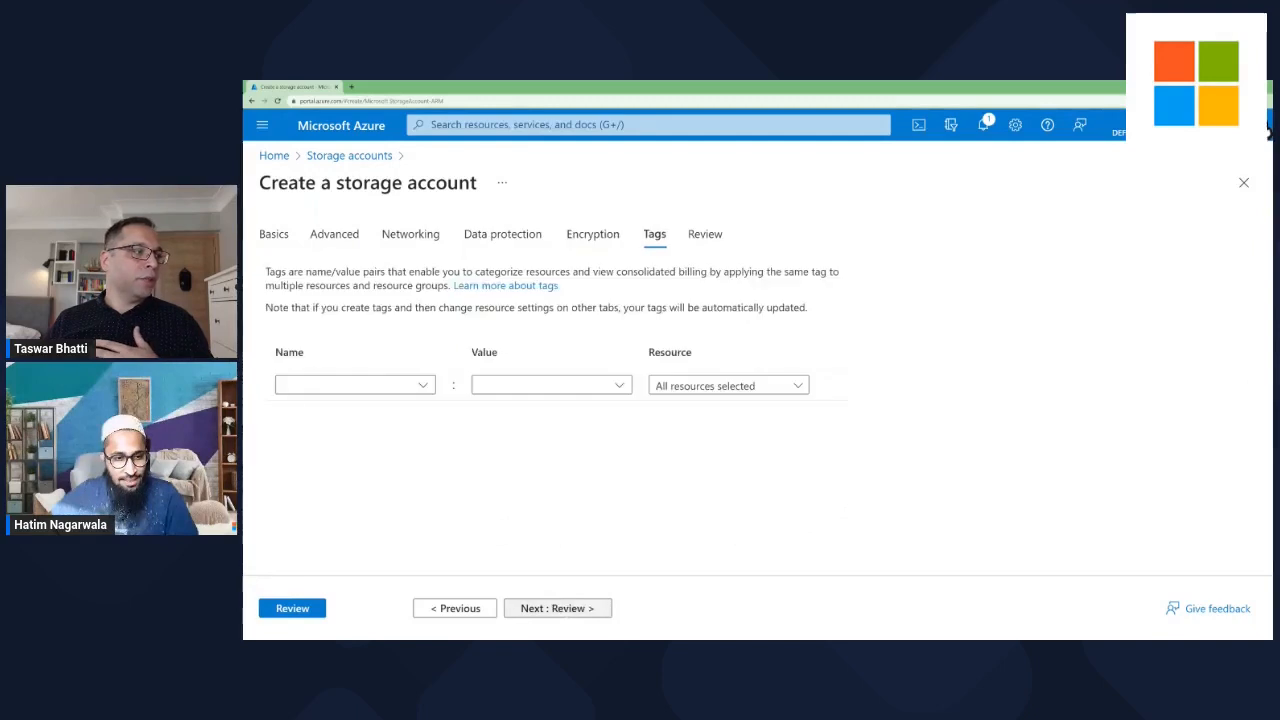
left_click(556, 608)
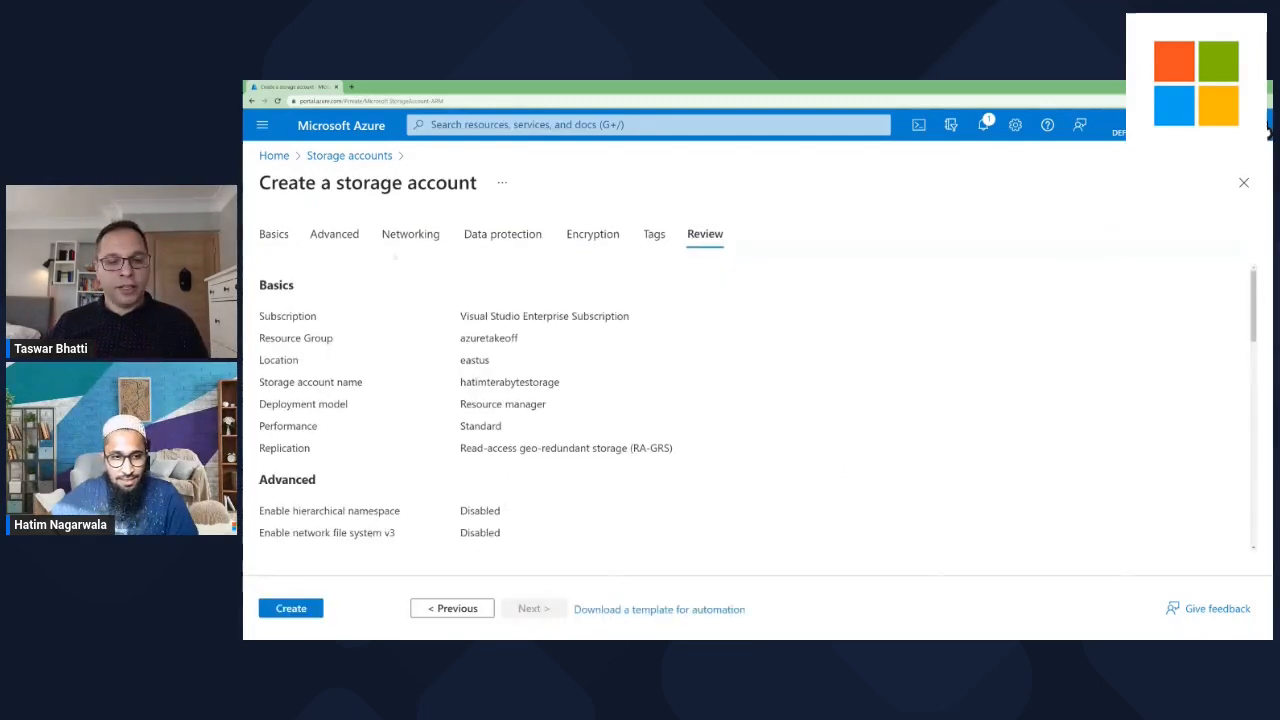
left_click(291, 608)
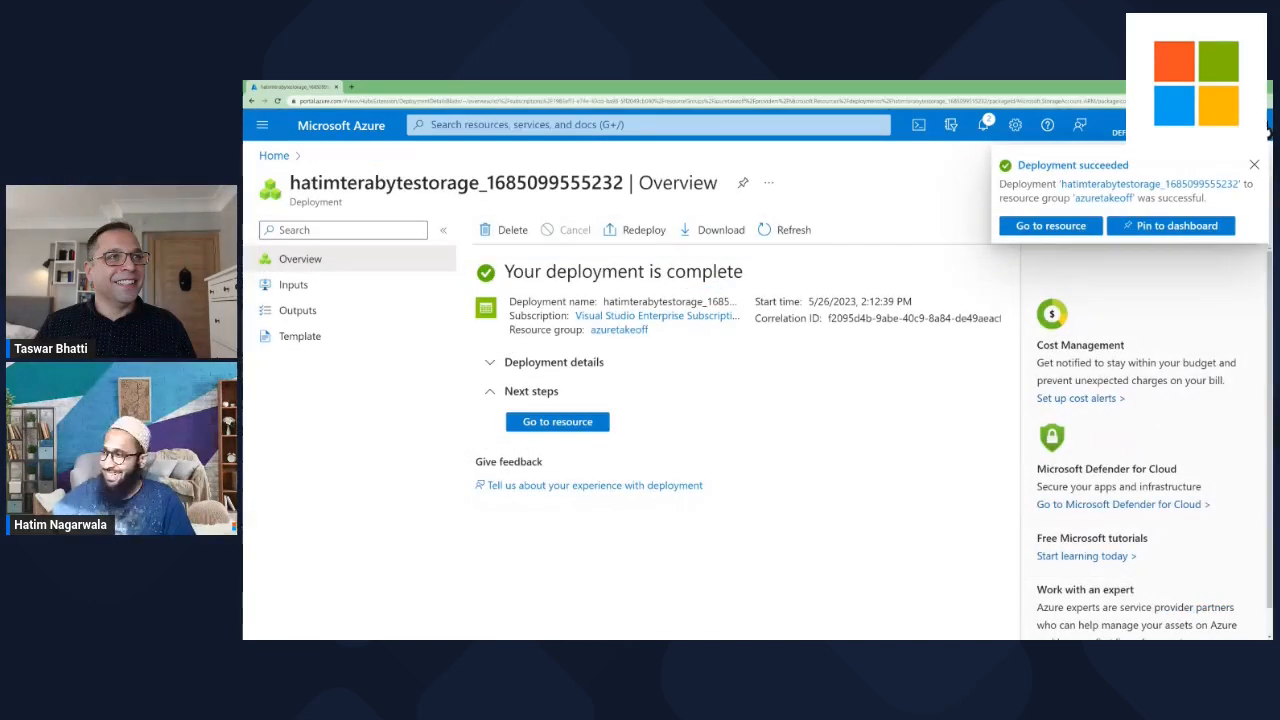
Open the newly deployed hatimterabytestorage account and try to delete it.
left_click(1051, 226)
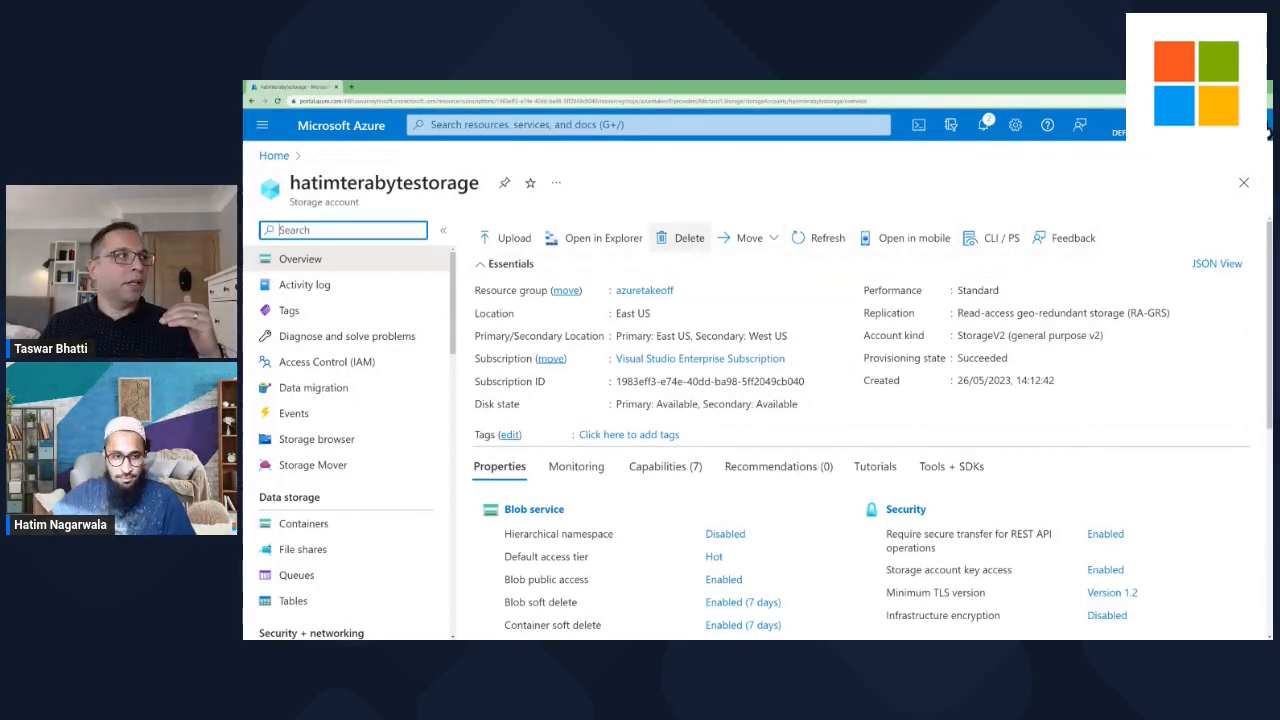
left_click(686, 238)
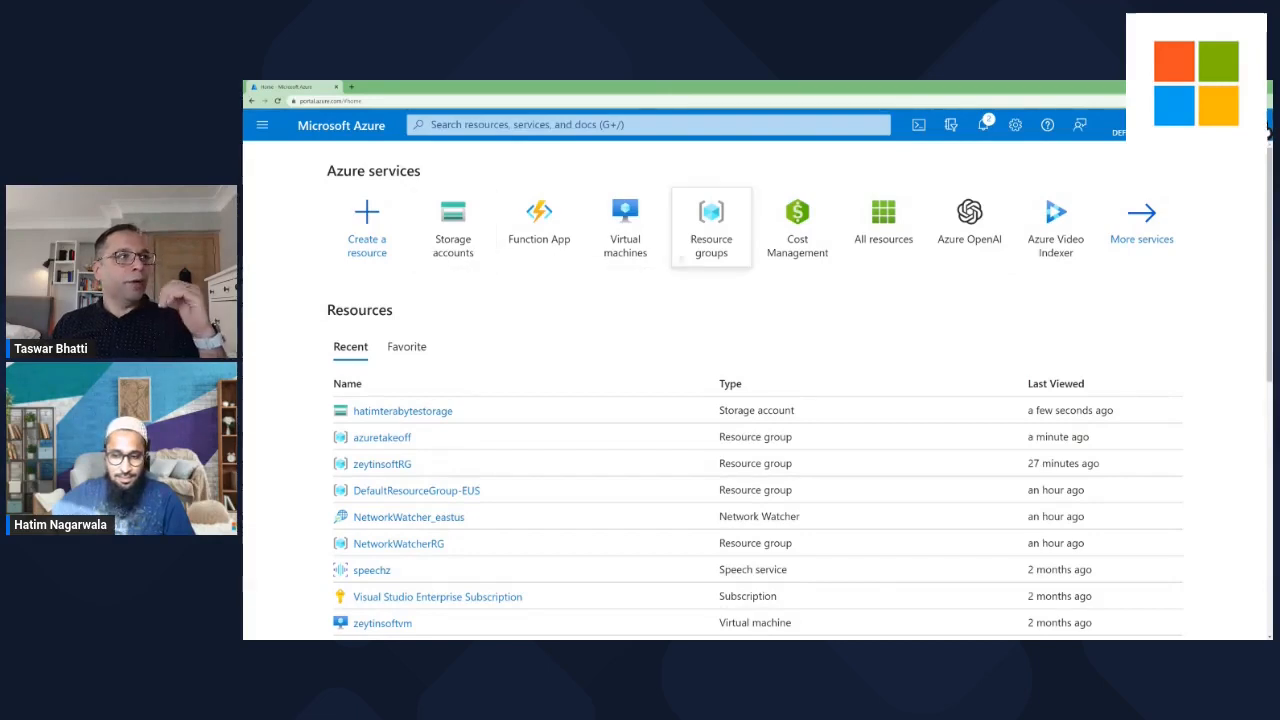
Start a policy assignment scoped to the azuretakeoff resource group, using the built-in definition "Allowed virtual machine size SKUs".
left_click(711, 225)
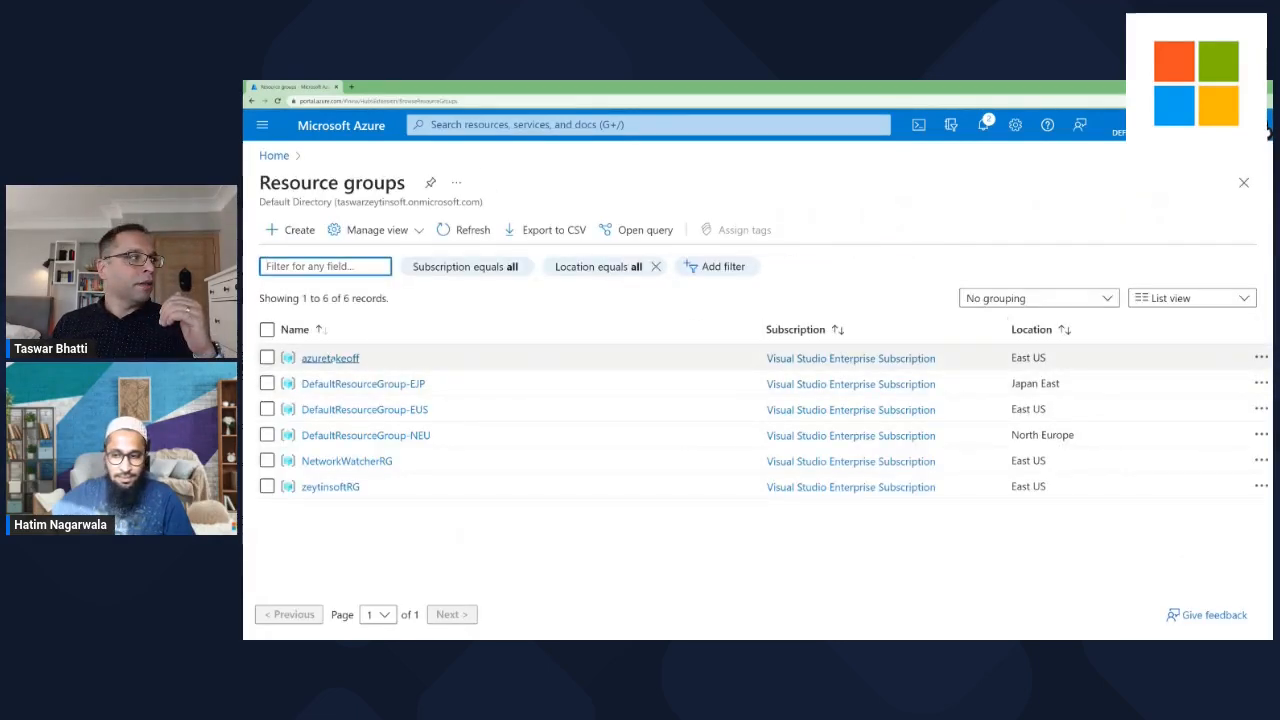
left_click(331, 358)
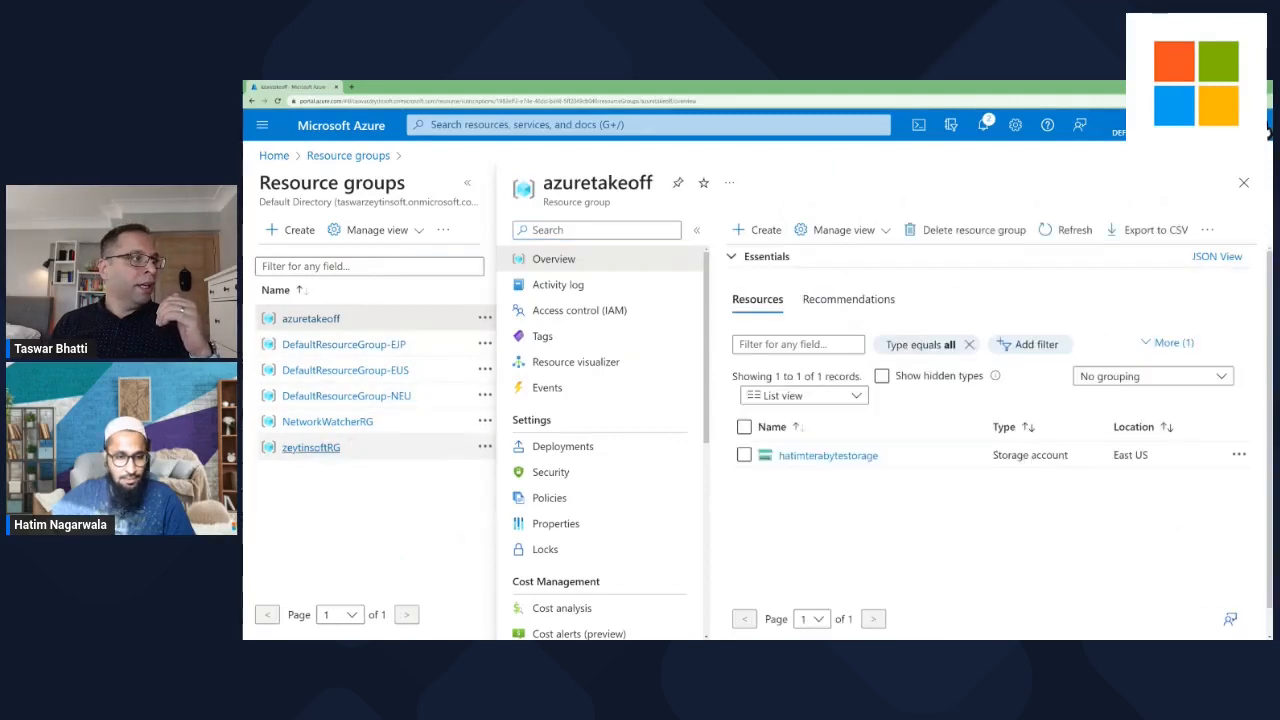
left_click(549, 497)
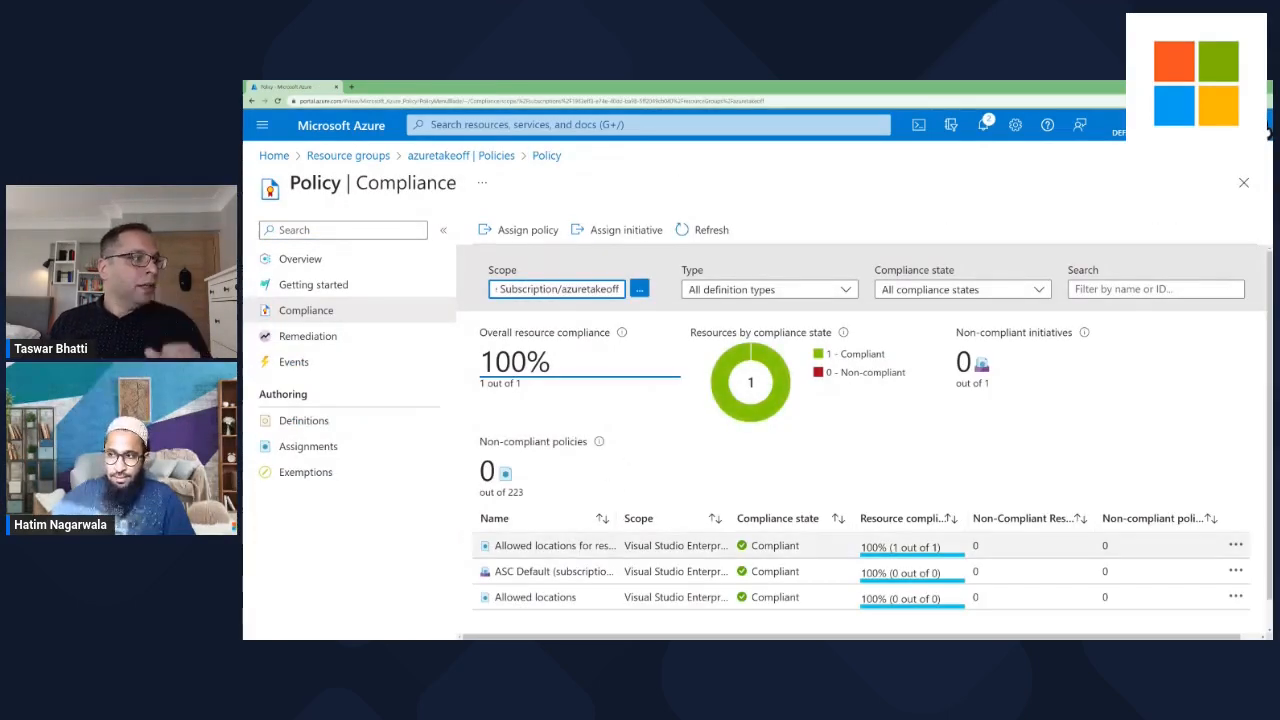
left_click(520, 230)
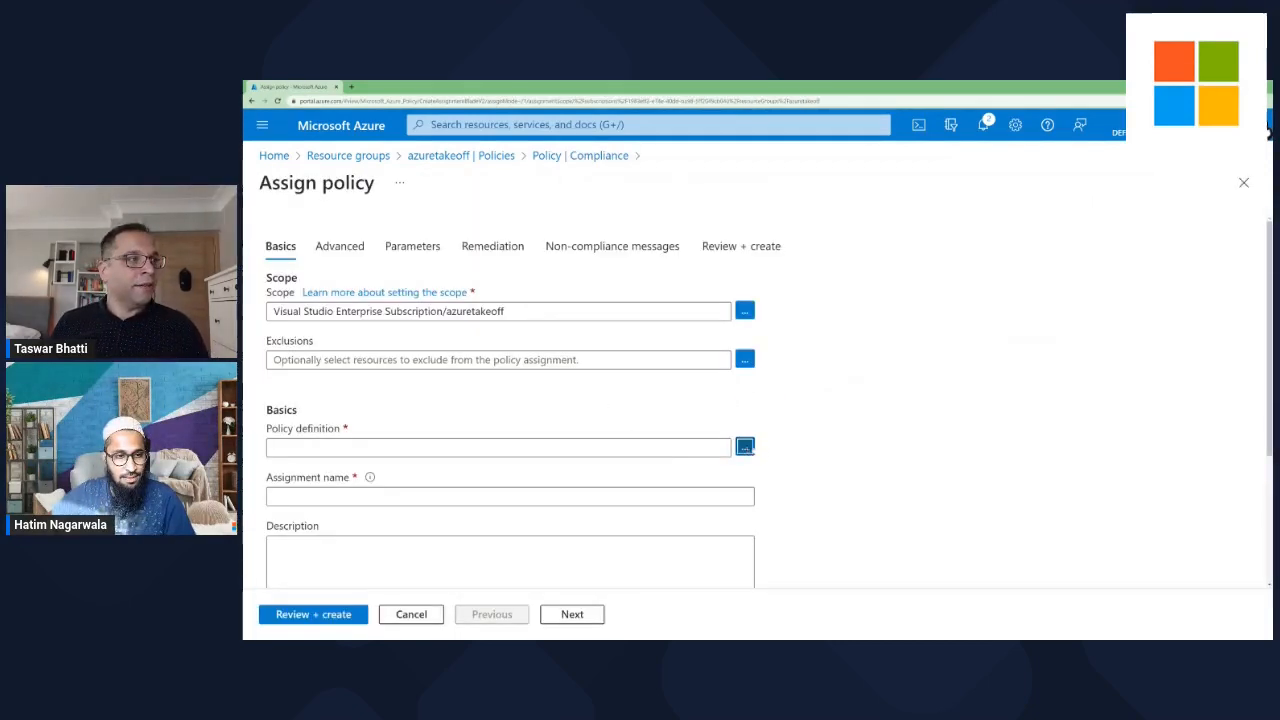
left_click(744, 446)
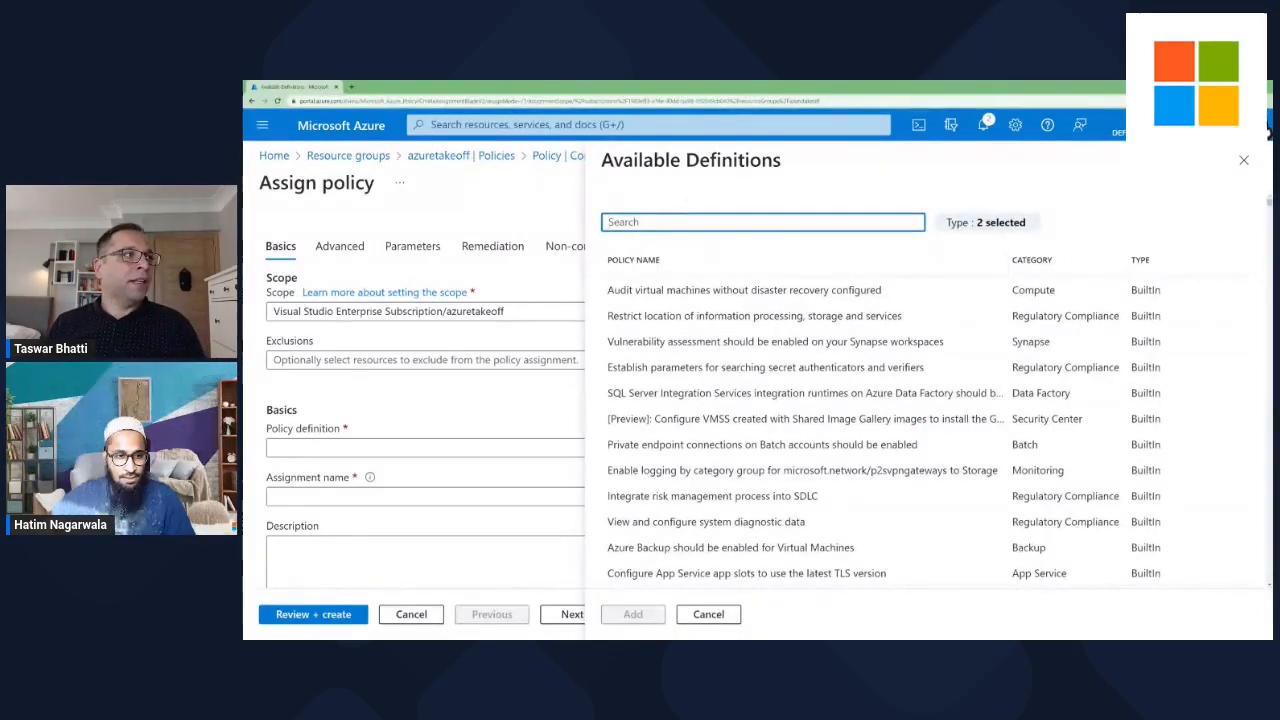
type("size")
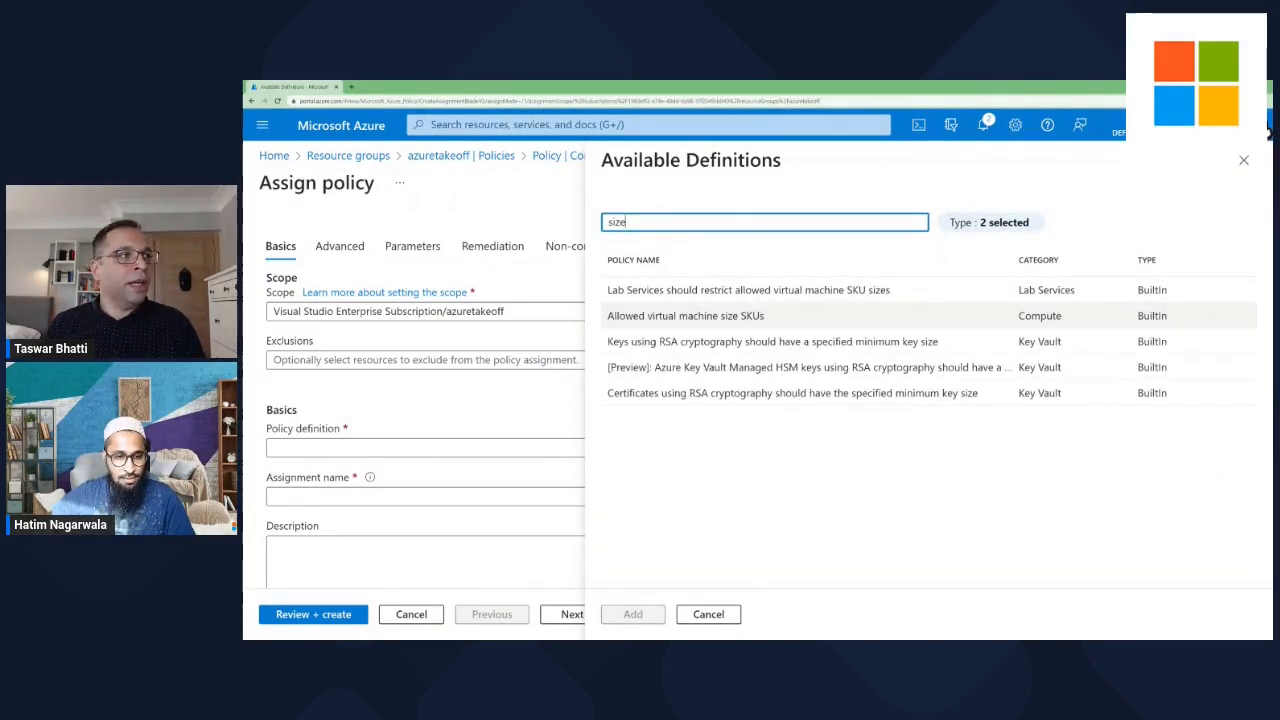
left_click(686, 318)
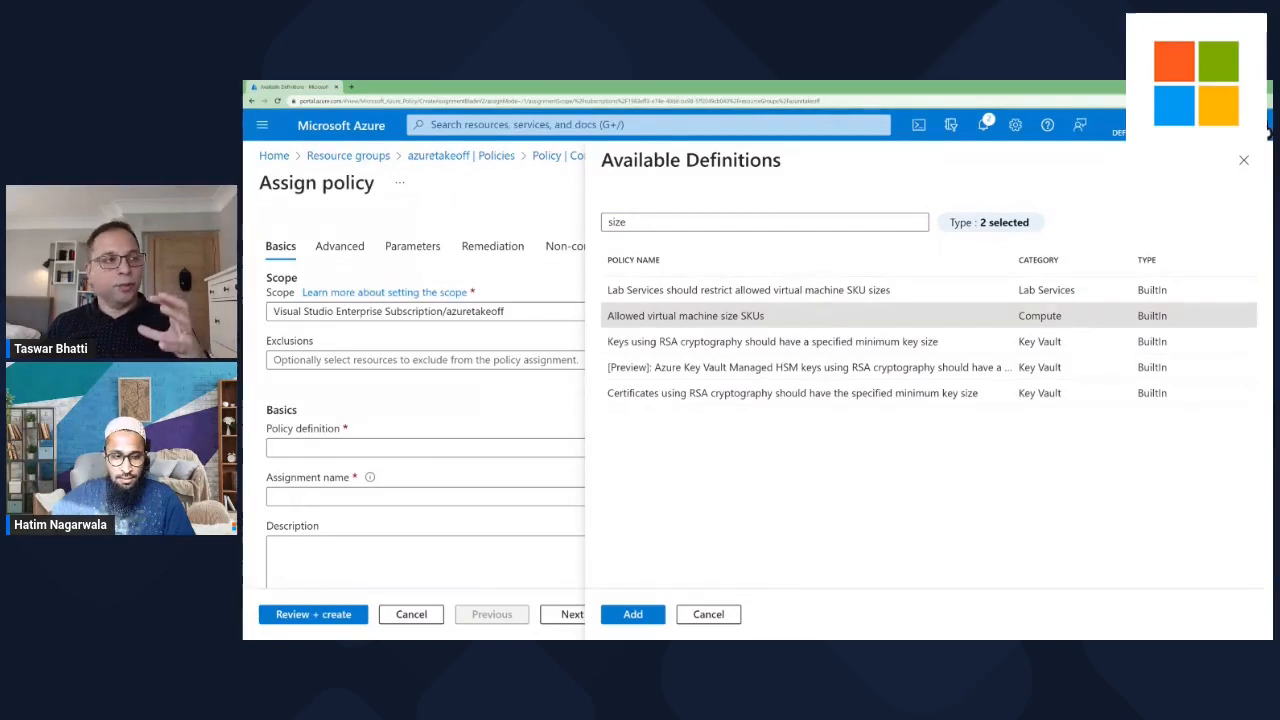
left_click(633, 614)
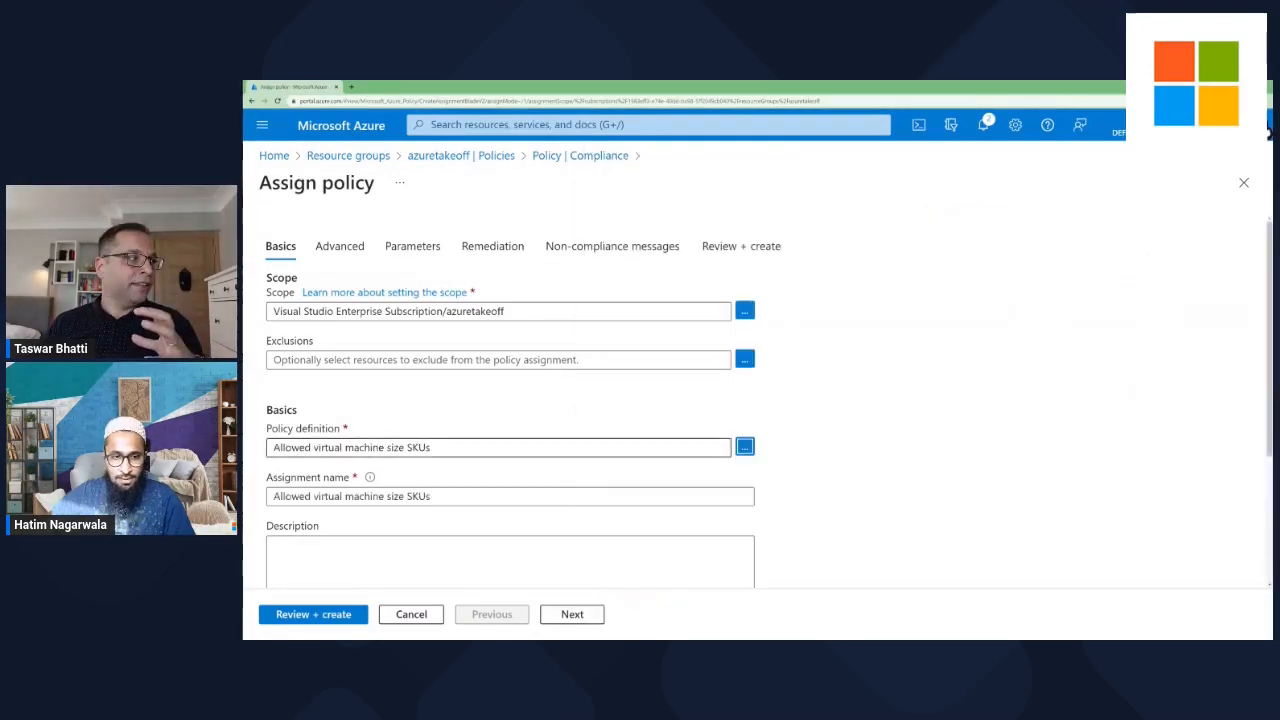
Select Basic_A0 as the allowed size SKU in the policy assignment's parameters.
left_click(413, 246)
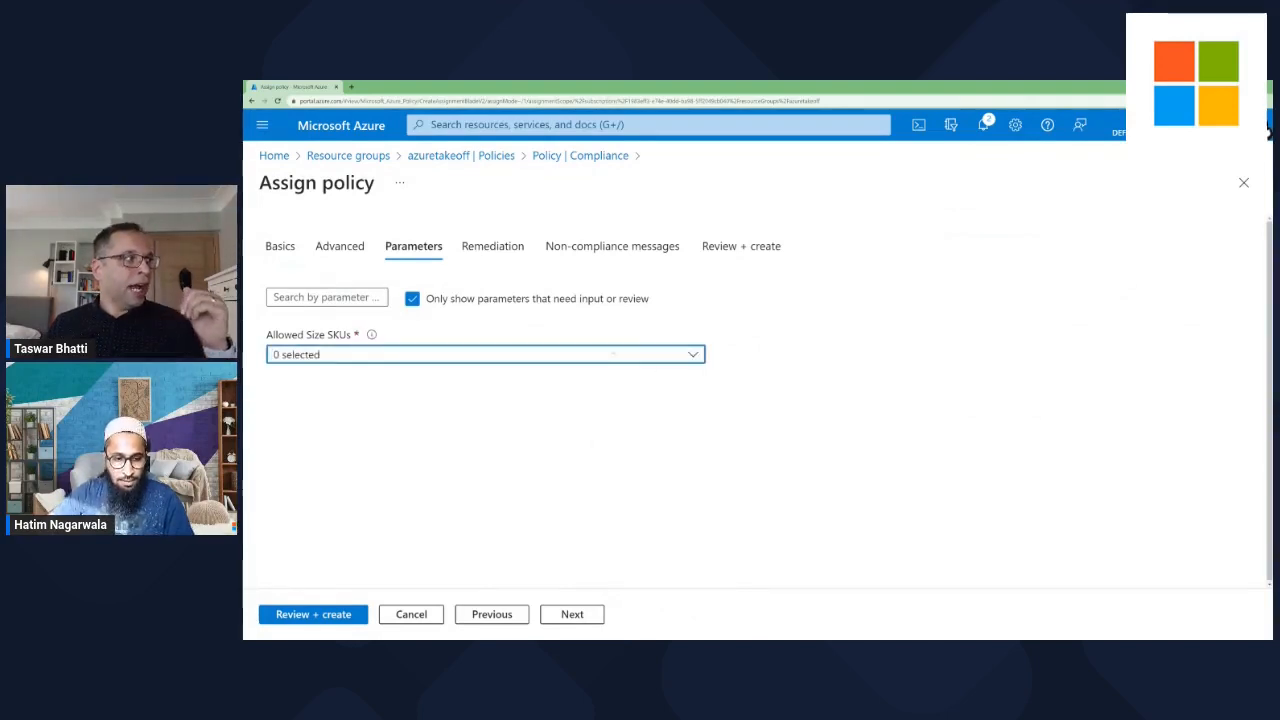
left_click(613, 354)
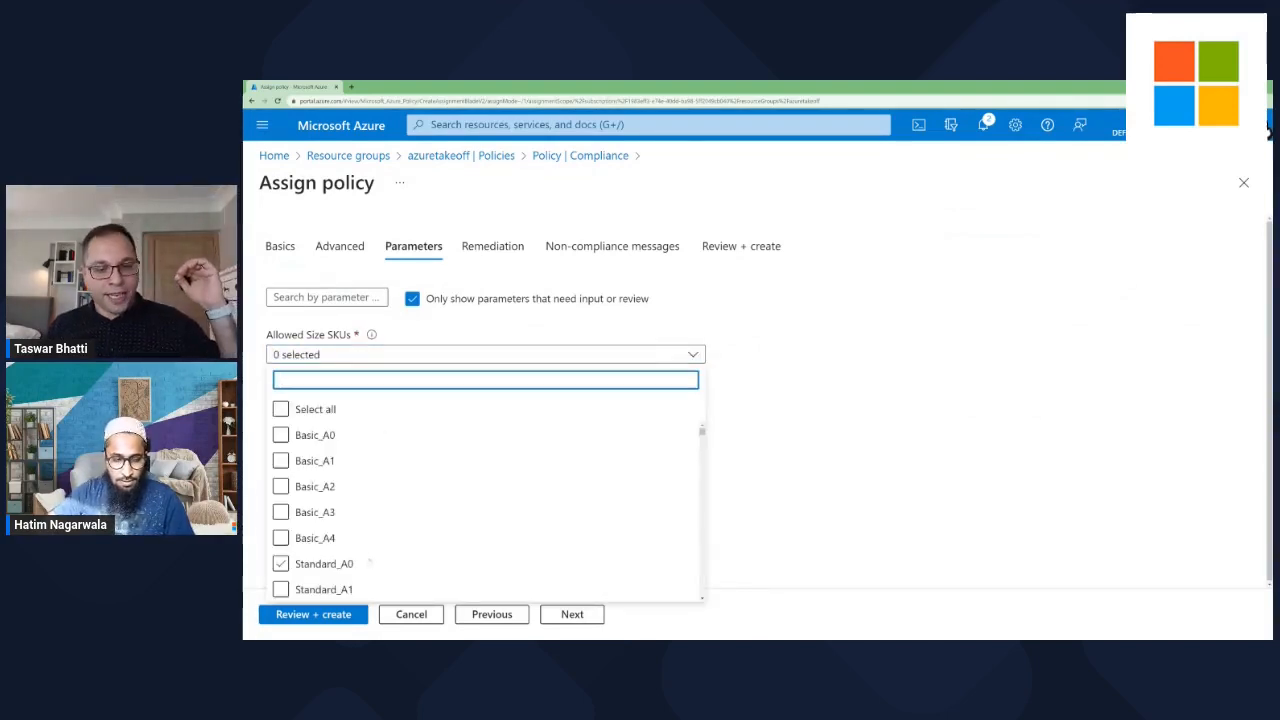
left_click(281, 435)
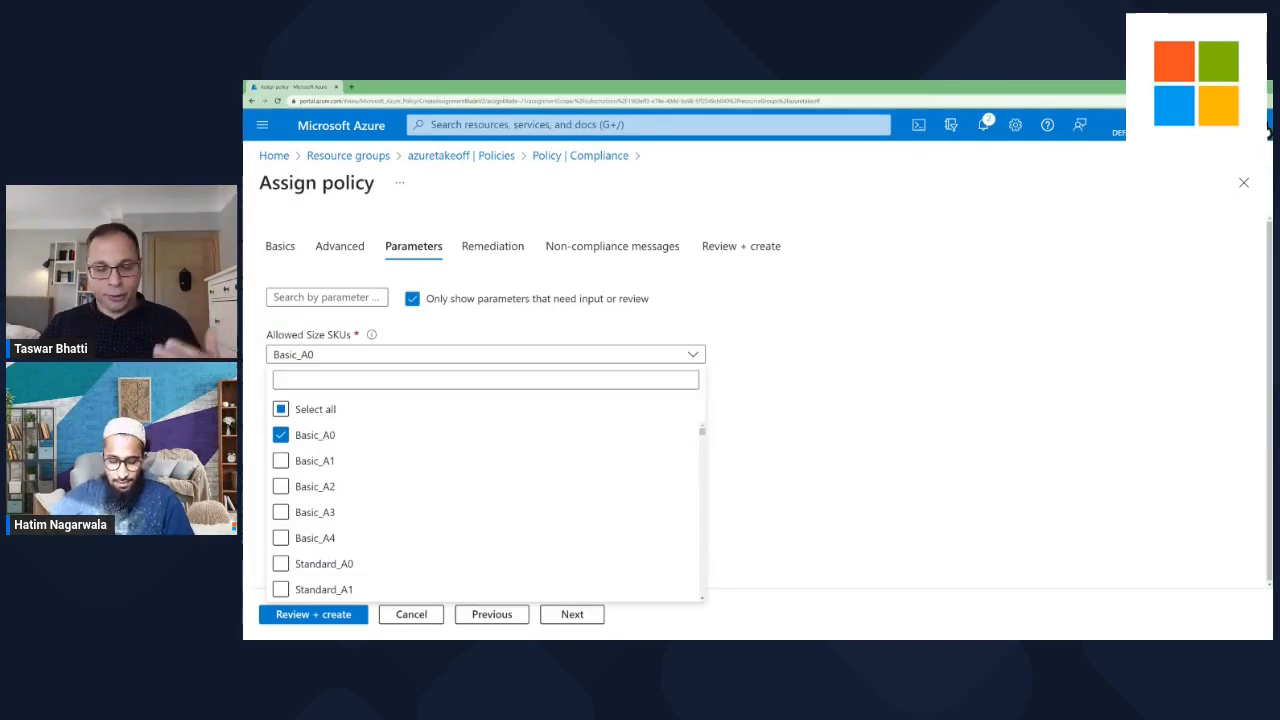
Discard the unfinished VM size SKU policy assignment and return to the list of resource groups.
left_click(411, 615)
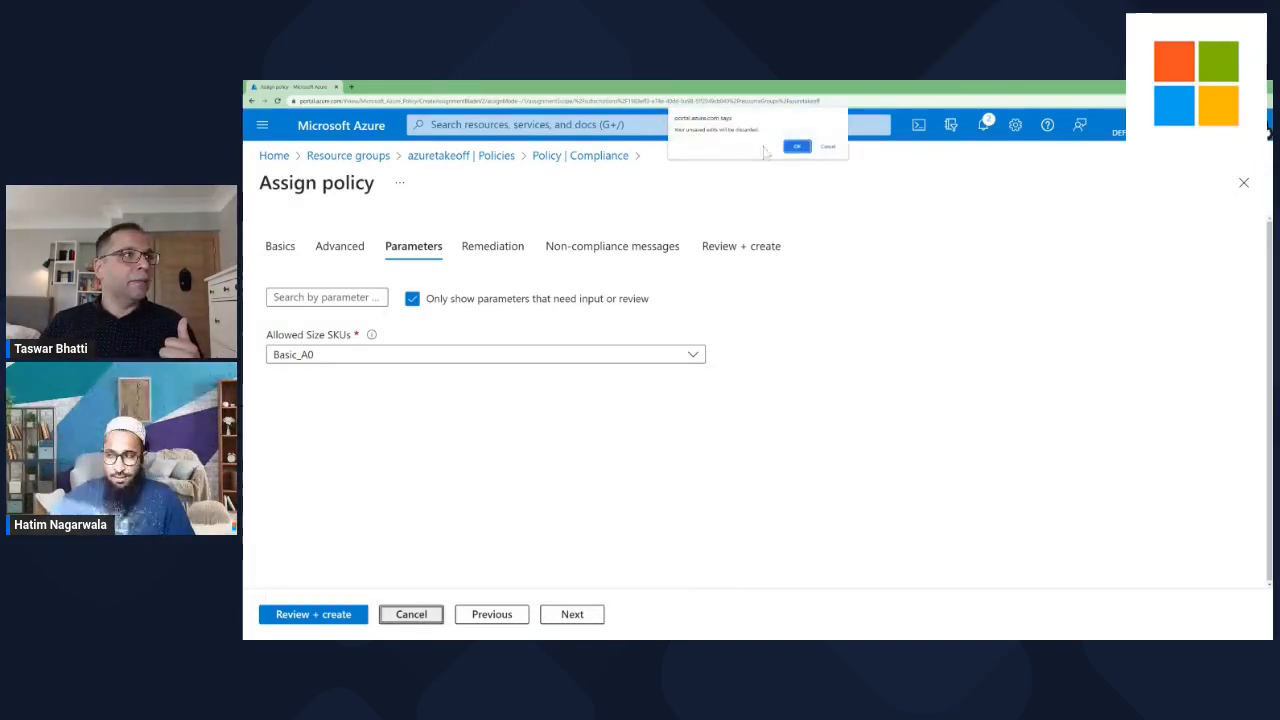
left_click(797, 146)
left_click(348, 155)
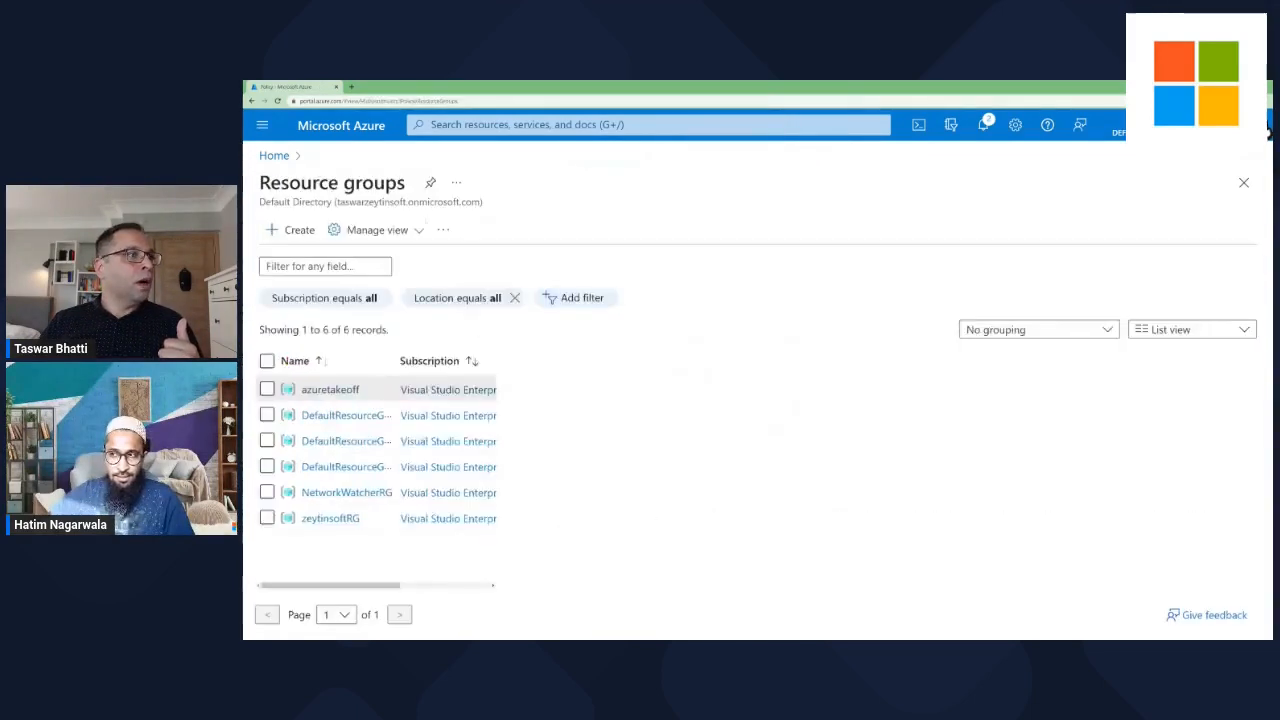
Open the azuretakeoff resource group's locks and examine the lock types offered when editing azurelock, leaving without saving.
left_click(332, 358)
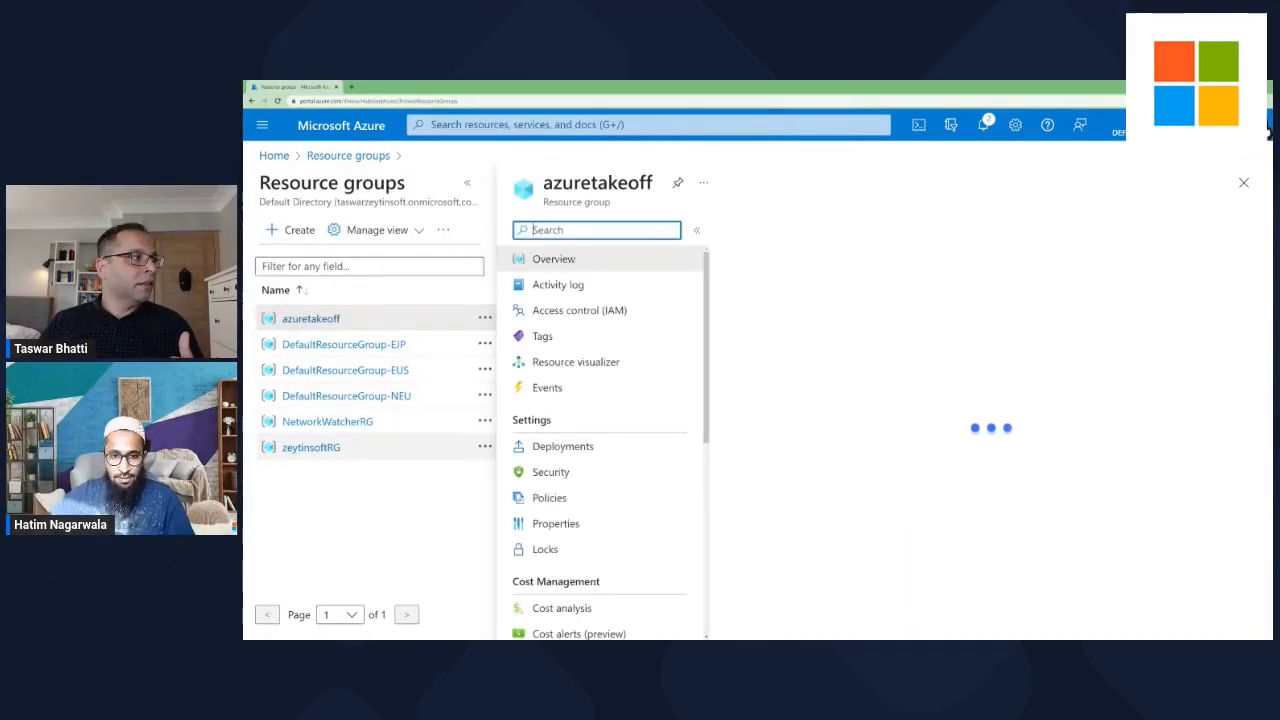
scroll(600, 525, "down", 1)
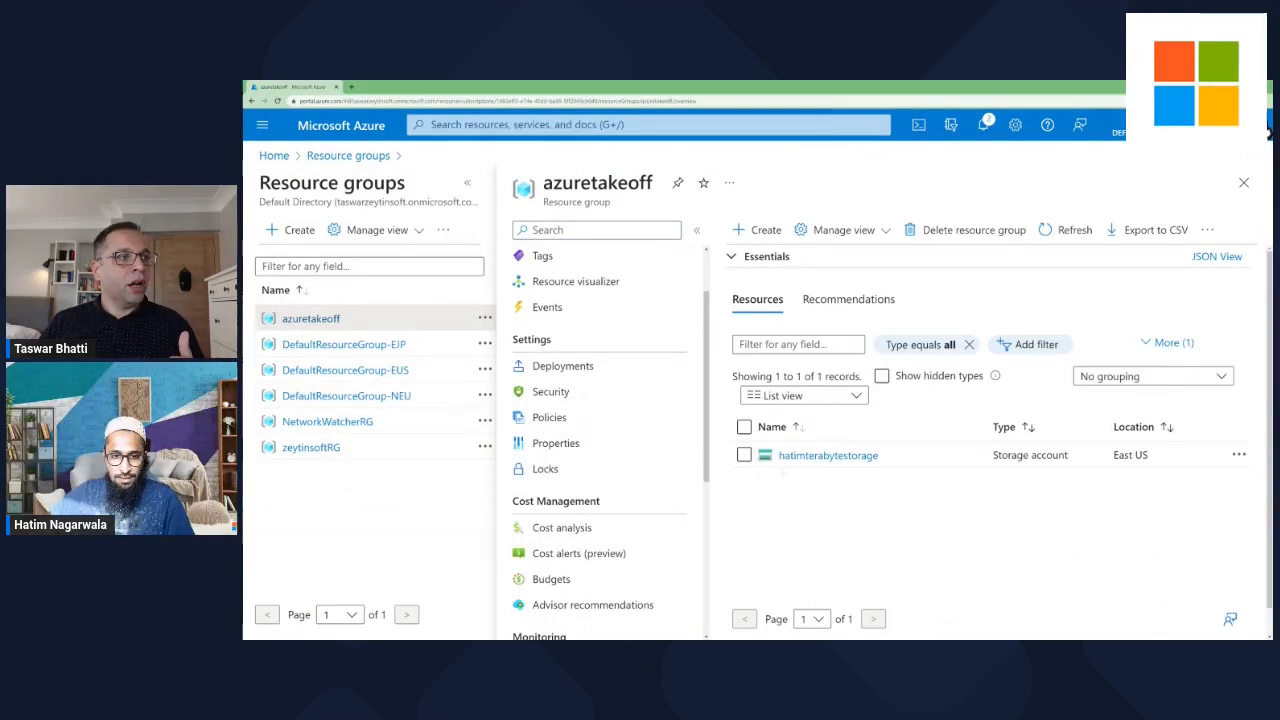
left_click(545, 469)
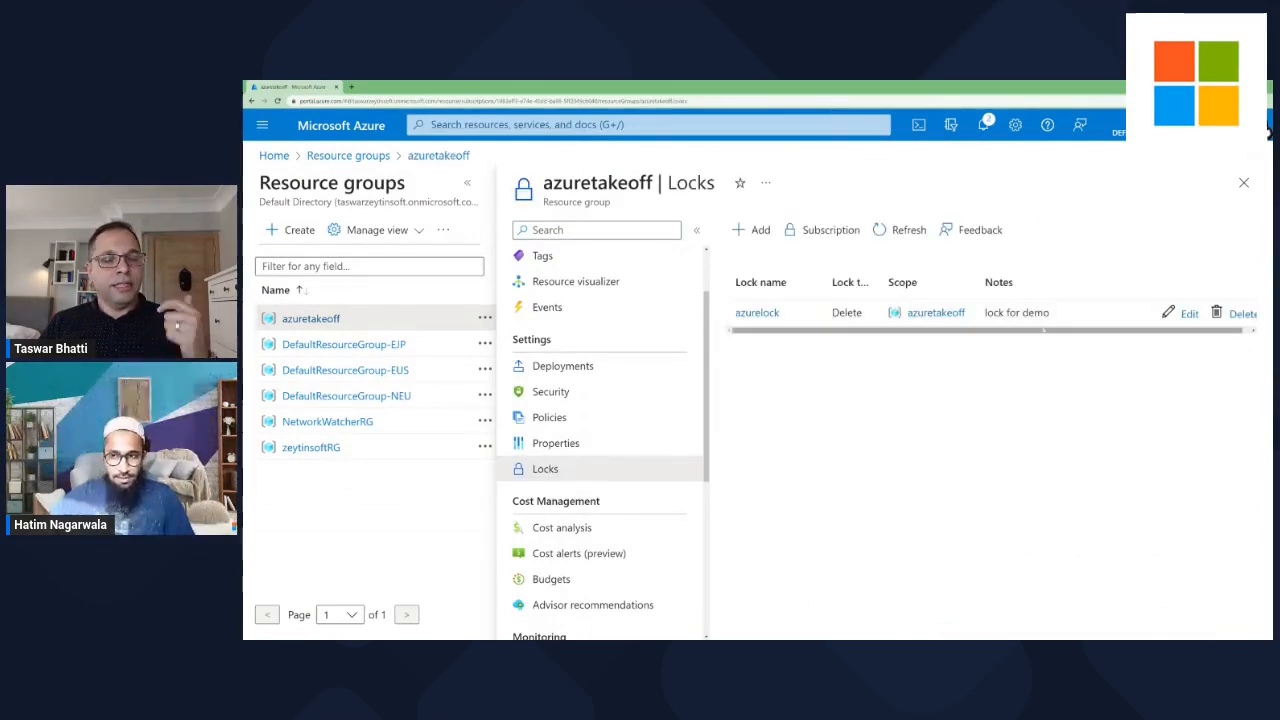
left_click(1189, 313)
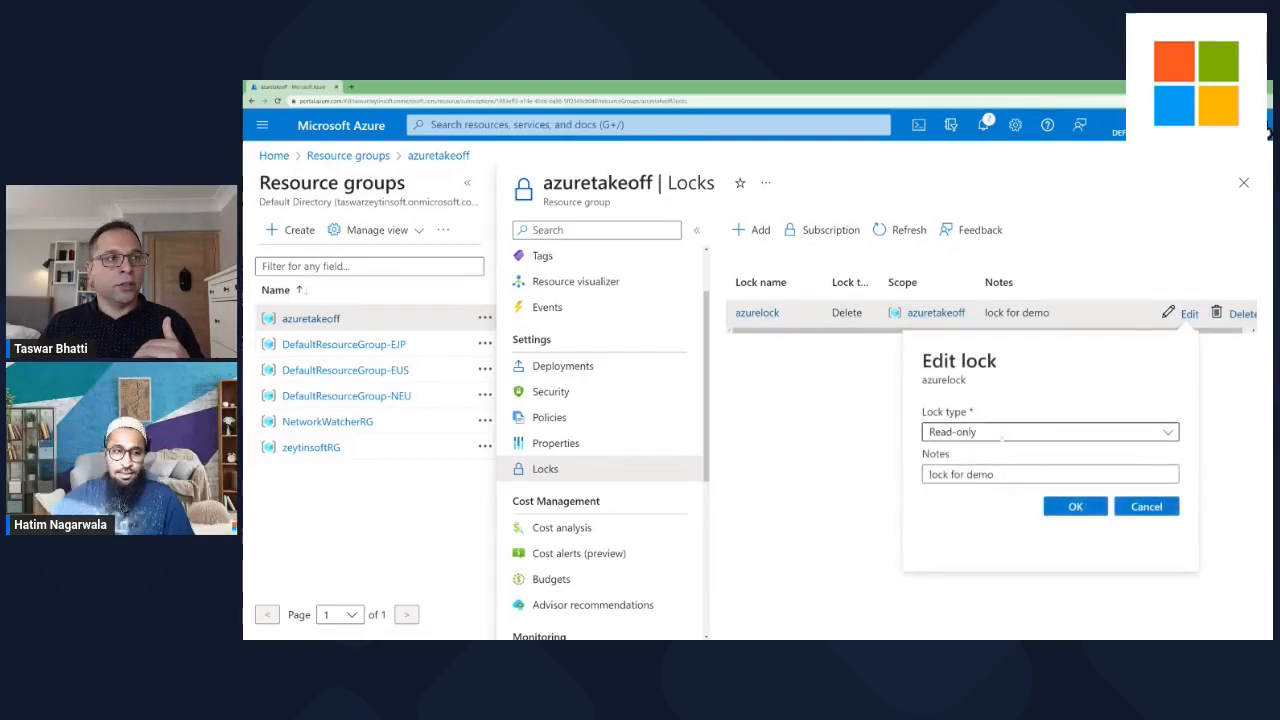
left_click(975, 431)
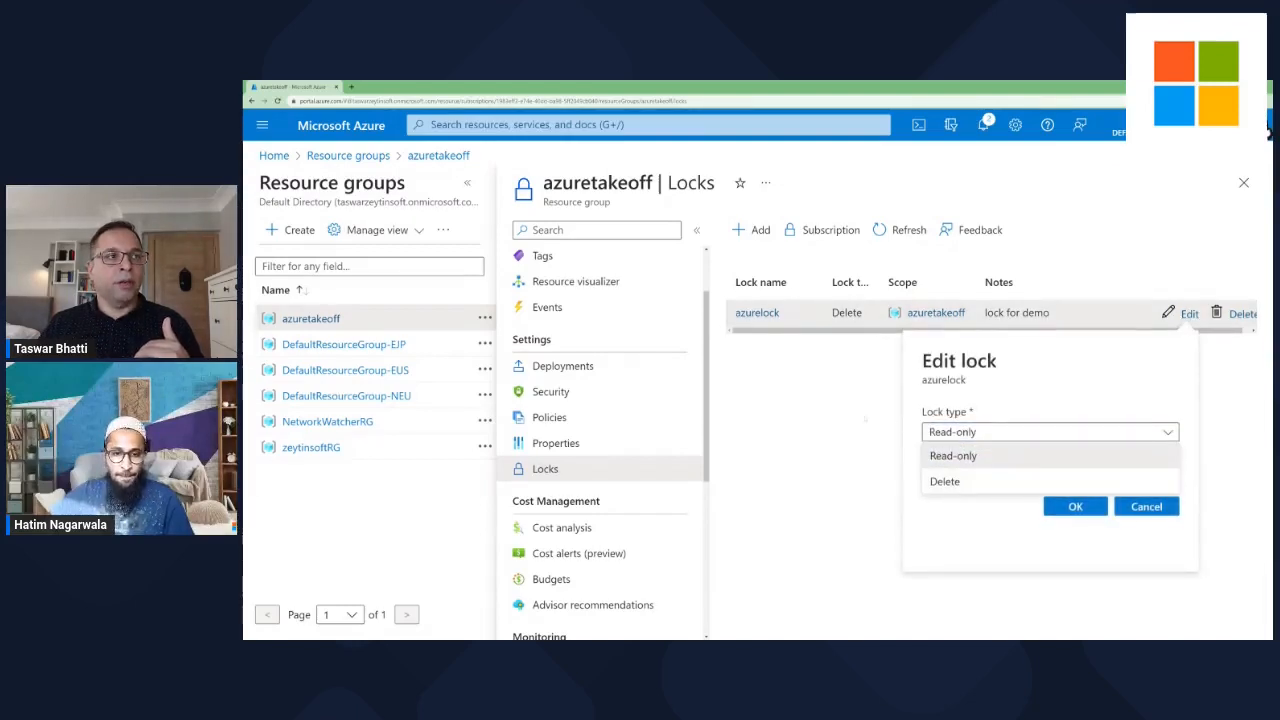
left_click(866, 419)
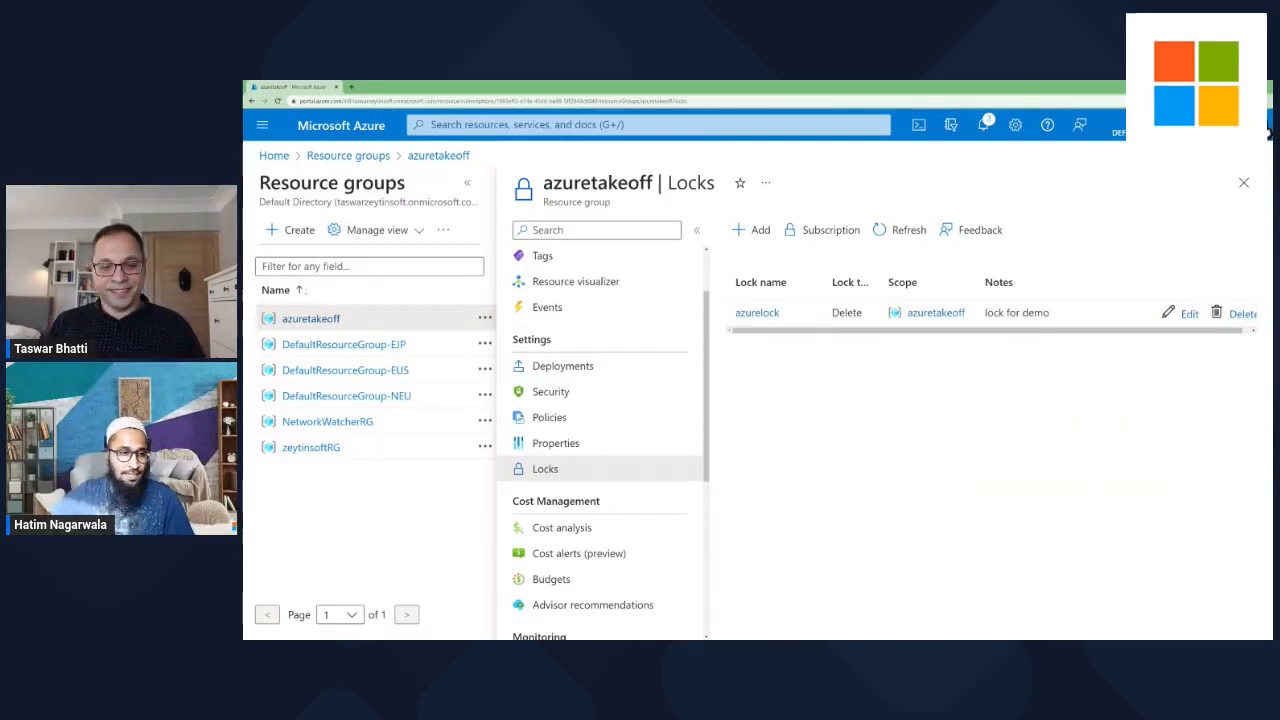